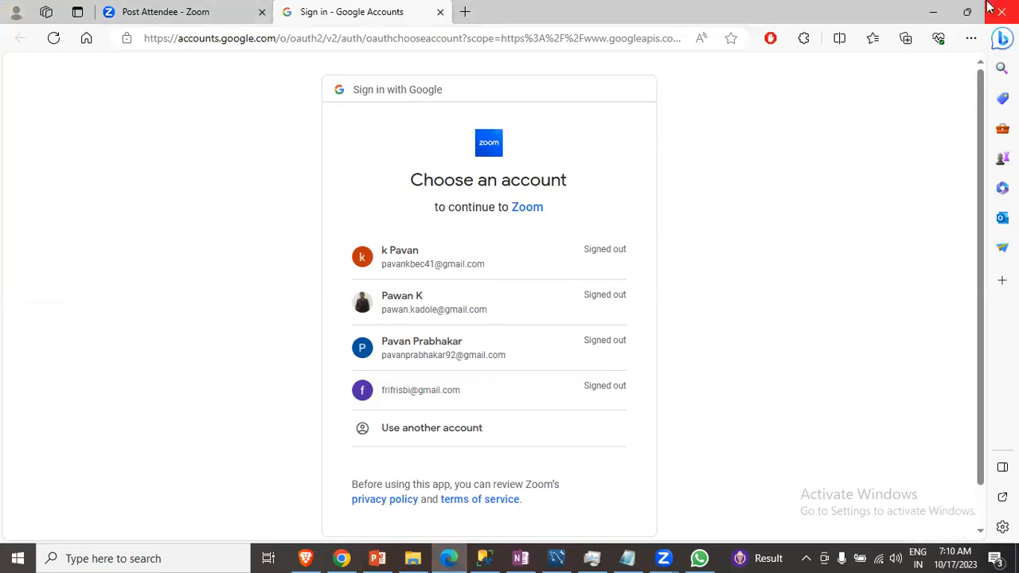
- Minimize the browser, OneNote and SQL Server Management Studio windows to clear the desktop
click(943, 12)
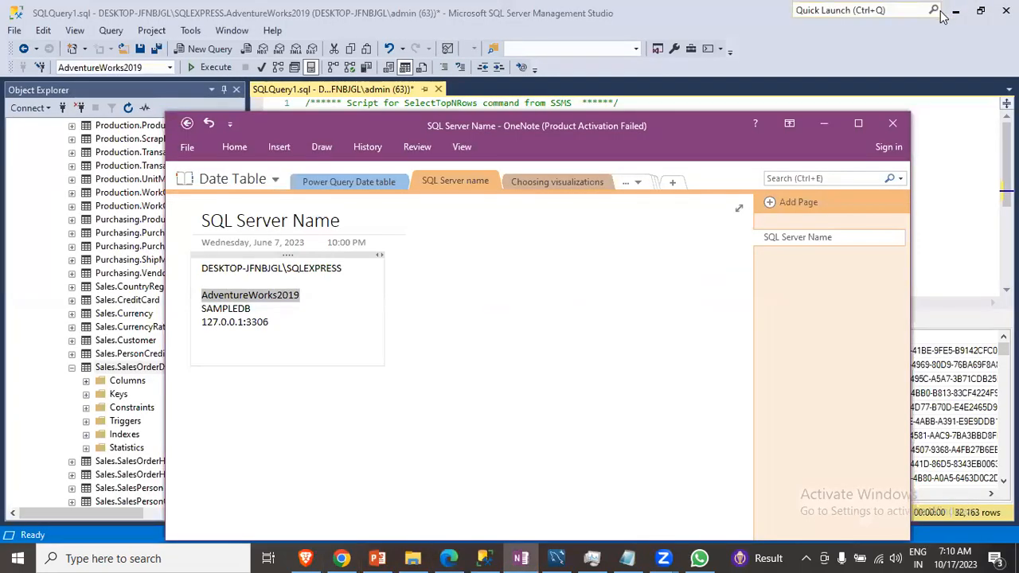
click(957, 14)
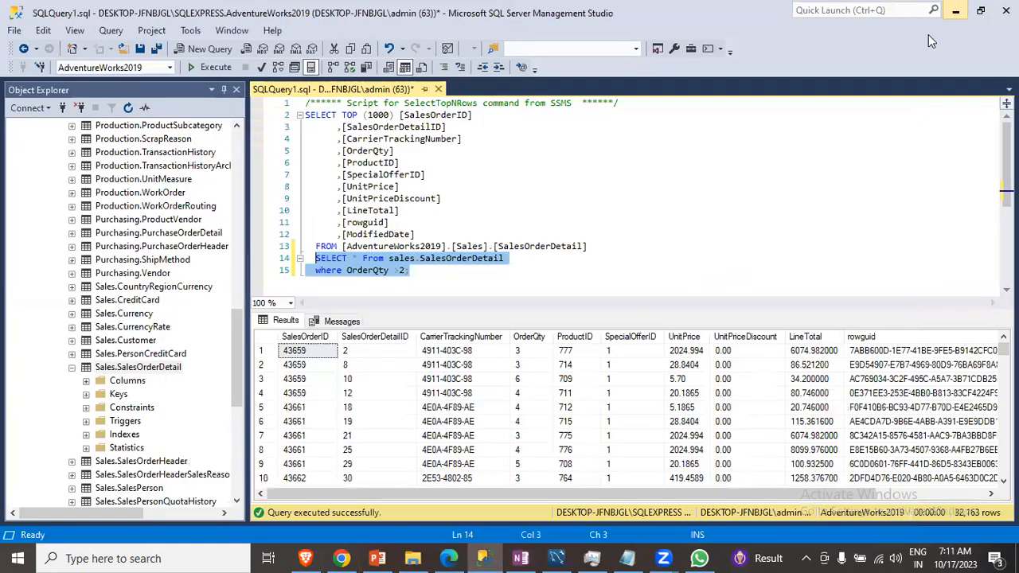
click(958, 14)
click(823, 120)
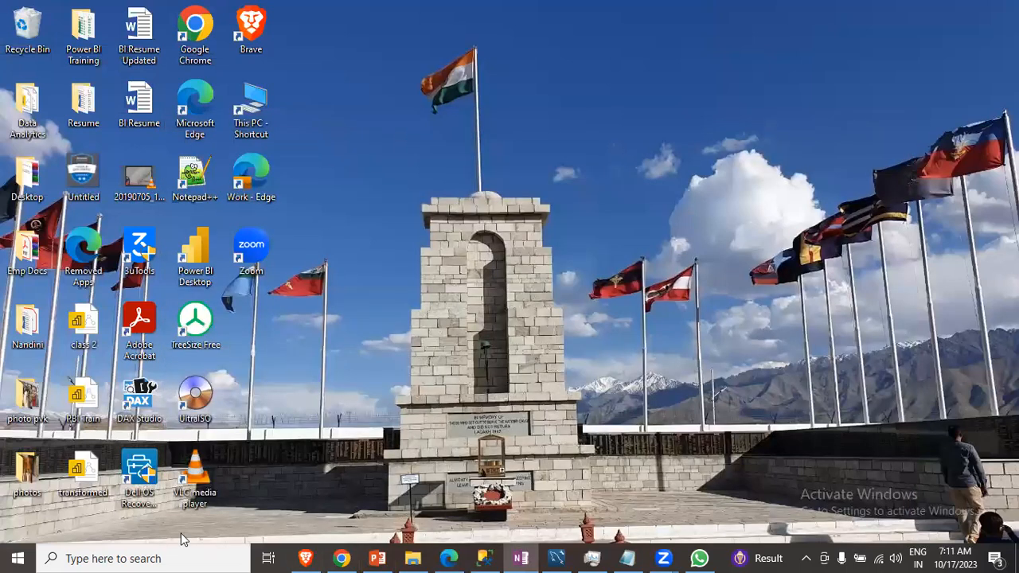
- Open Microsoft Store from the Windows search
click(170, 558)
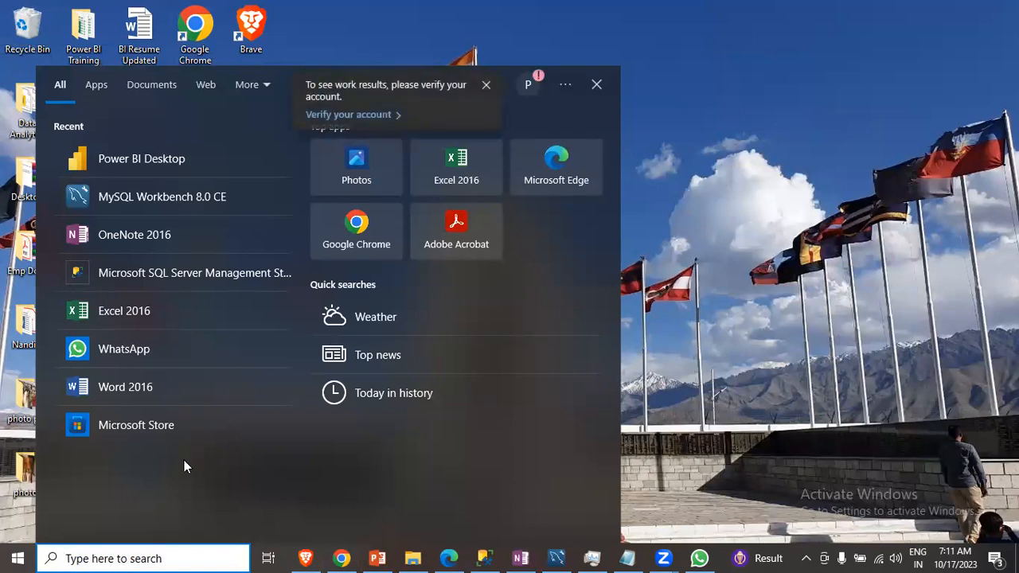
text(micr)
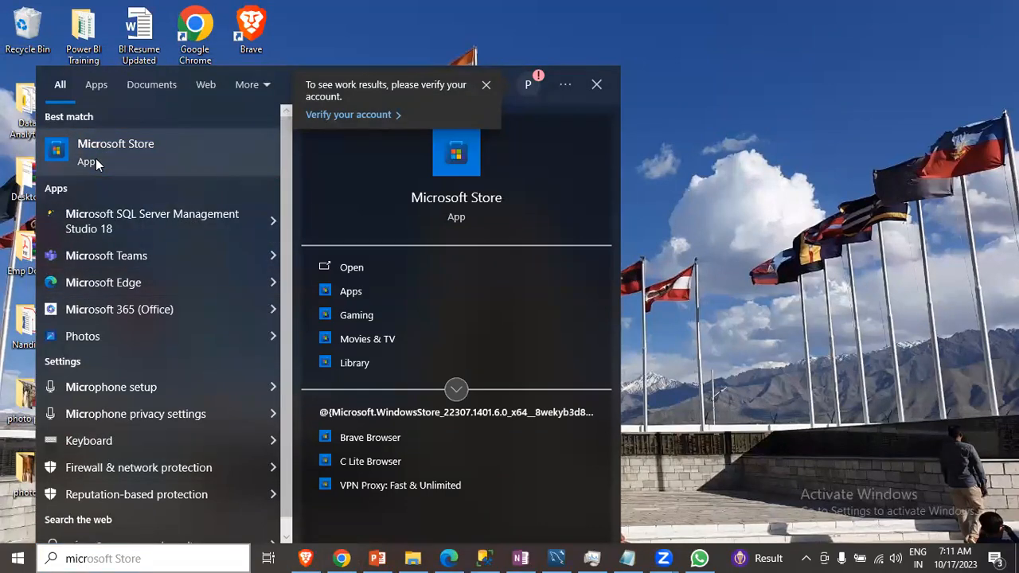
click(95, 163)
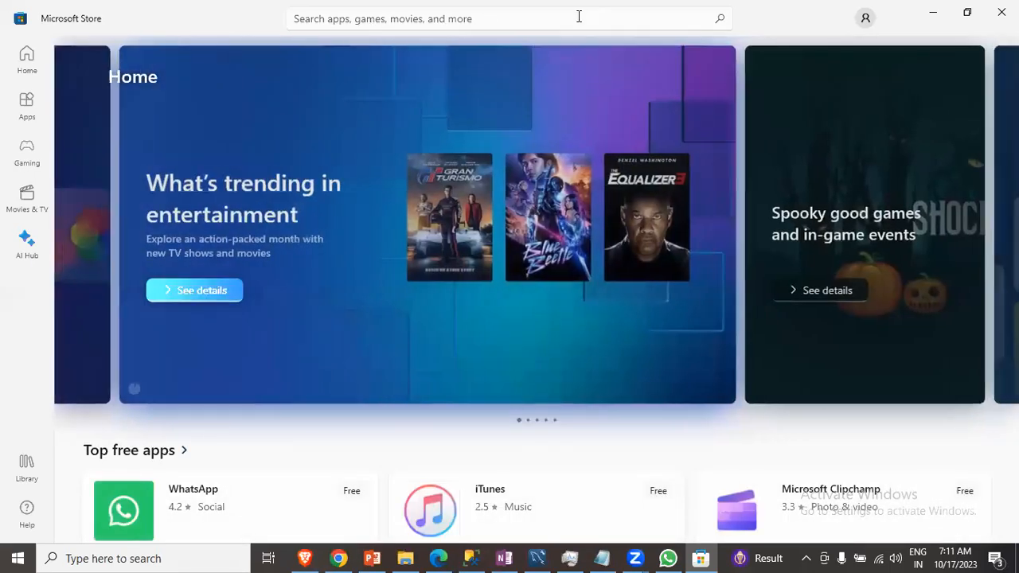
- Search the Store for Power bi and open the Power BI Desktop app page
click(570, 16)
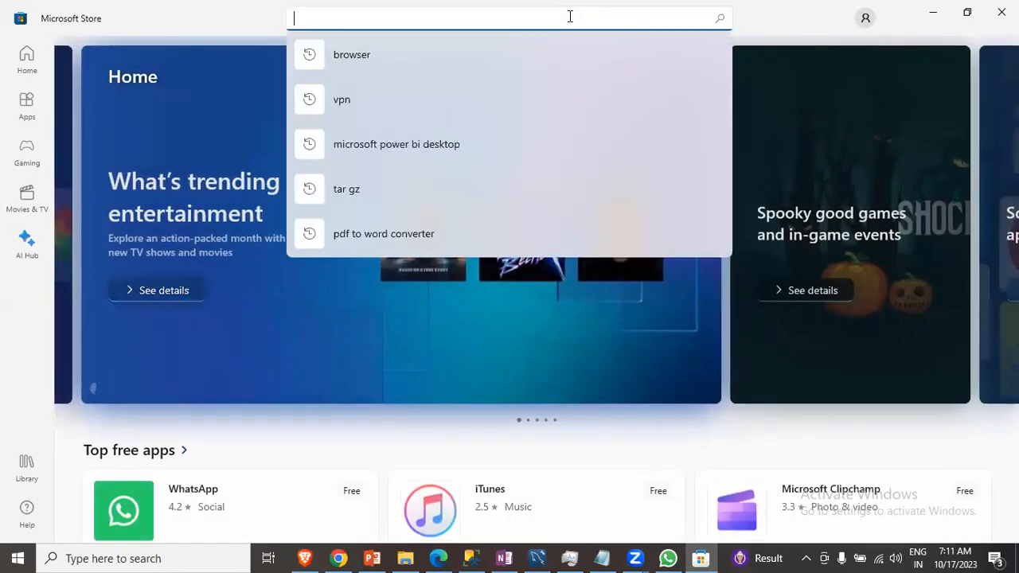
text(Power )
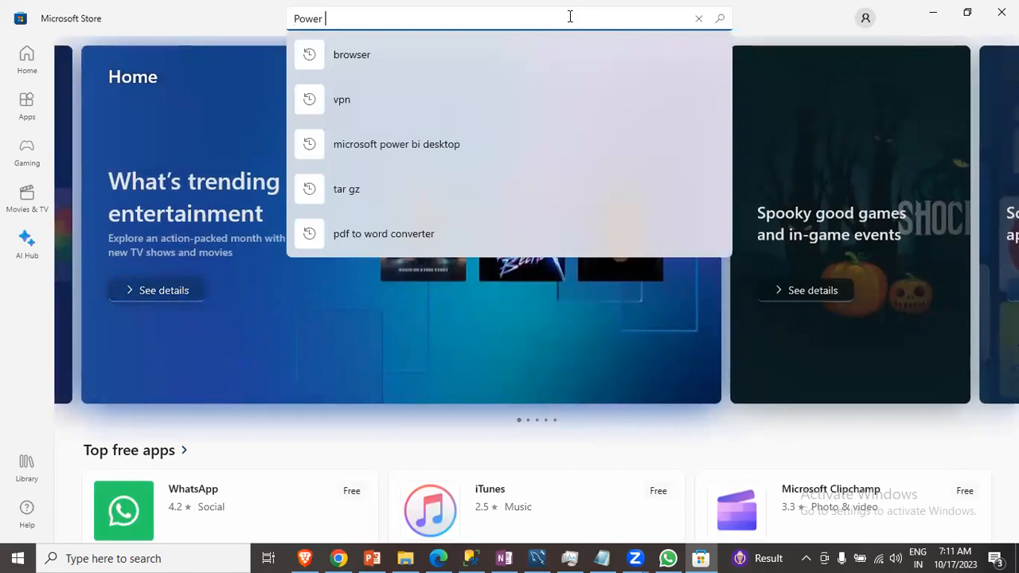
text(bi)
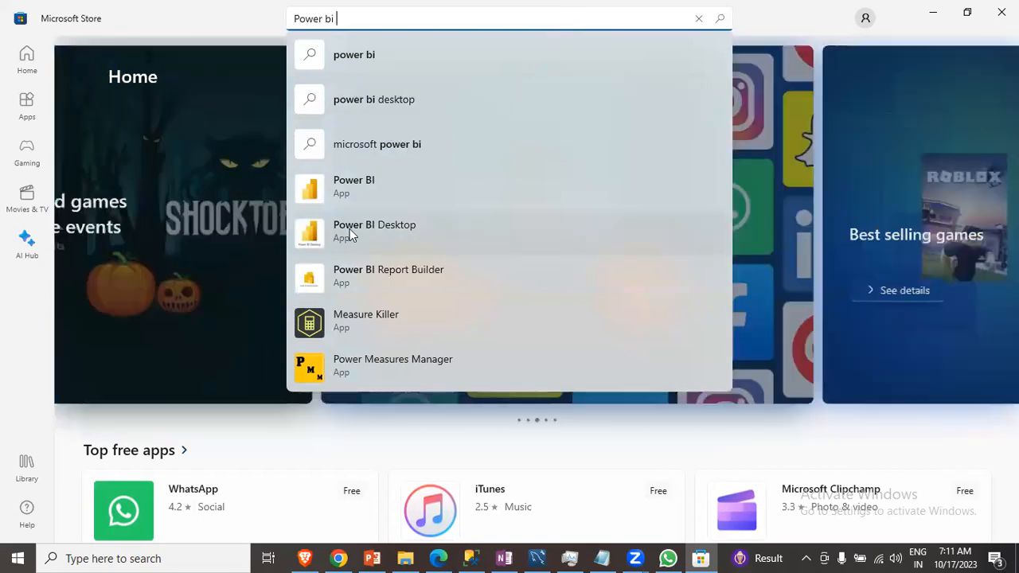
click(349, 230)
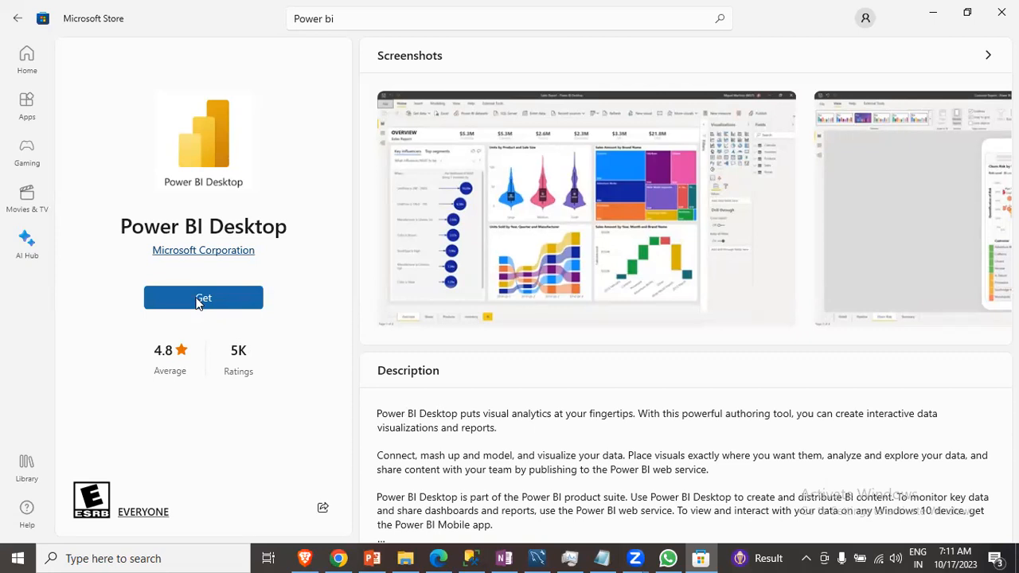
- Highlight the Power BI Desktop title on its store page and close Microsoft Store
drag(123, 228, 291, 235)
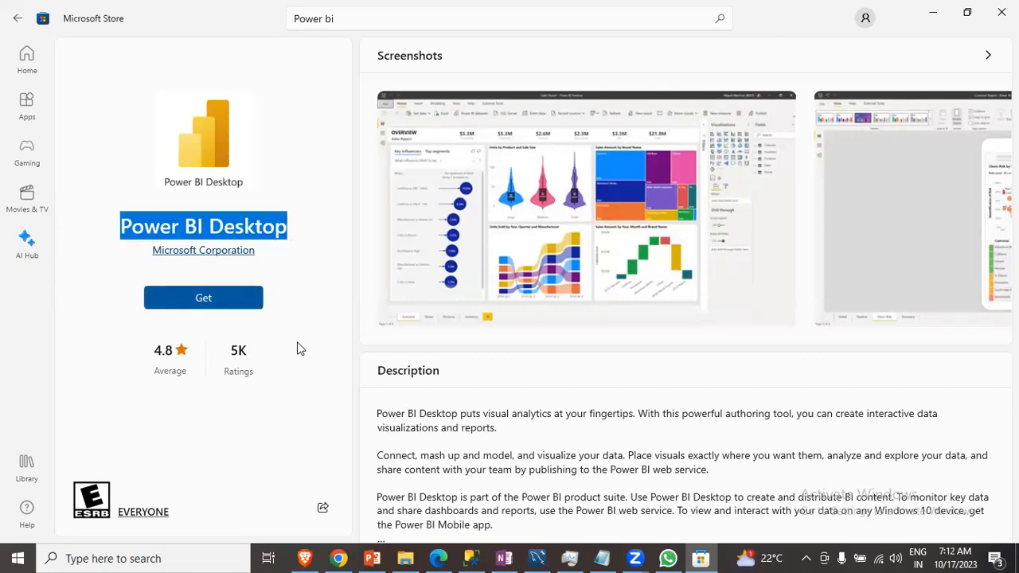
click(296, 413)
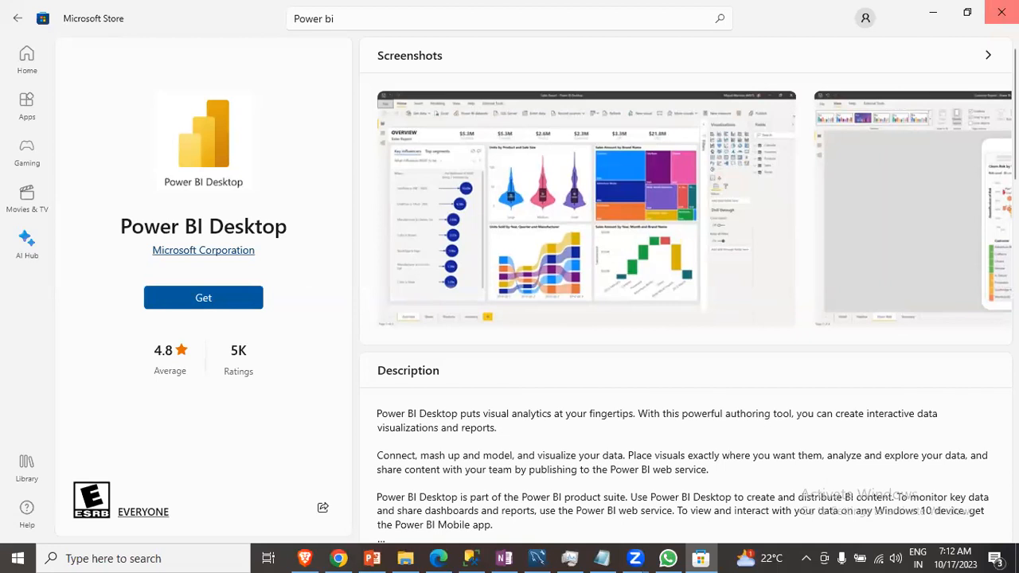
click(1002, 12)
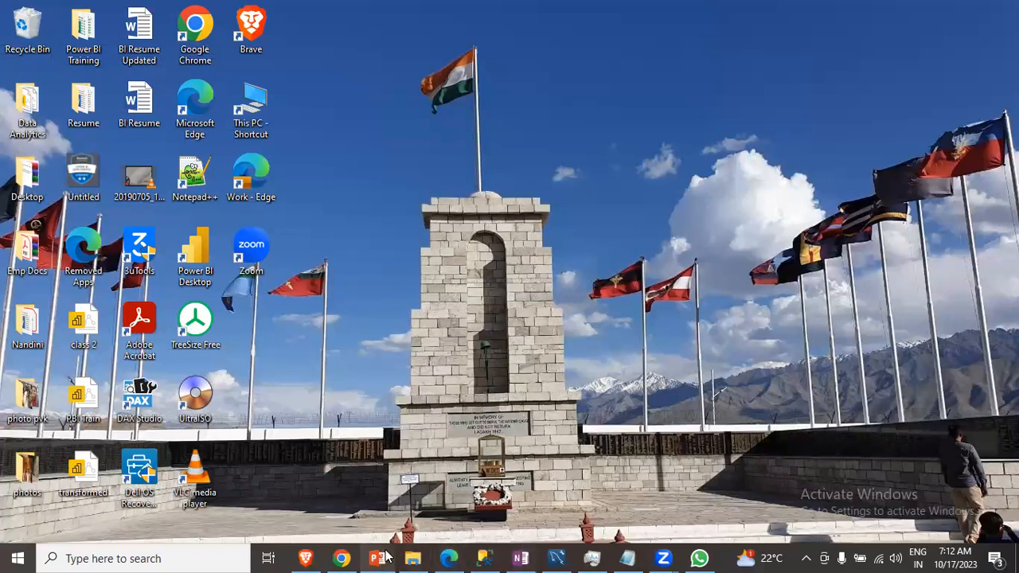
- Search Windows for pbi and launch Power BI Desktop
click(144, 558)
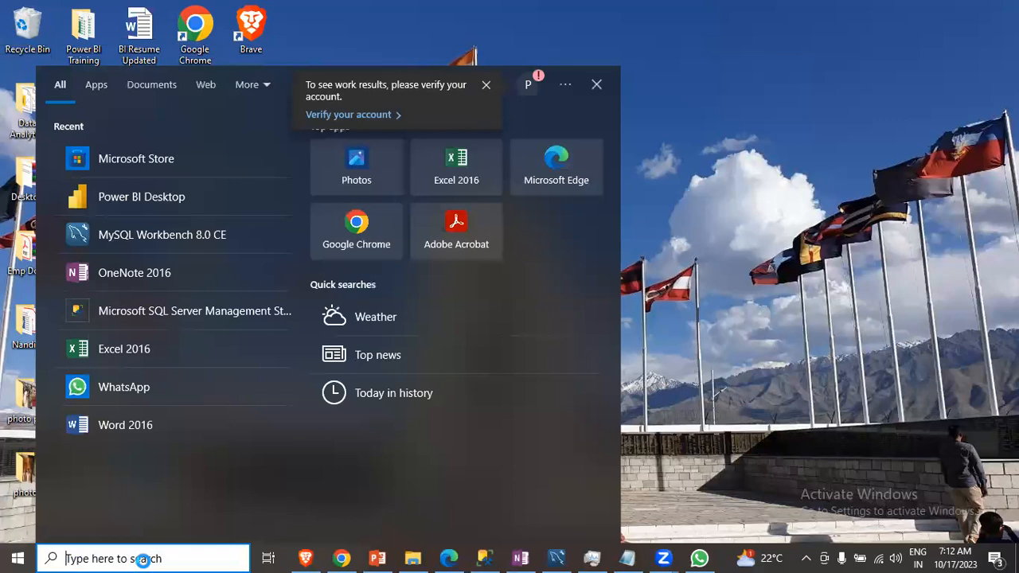
text(pbi)
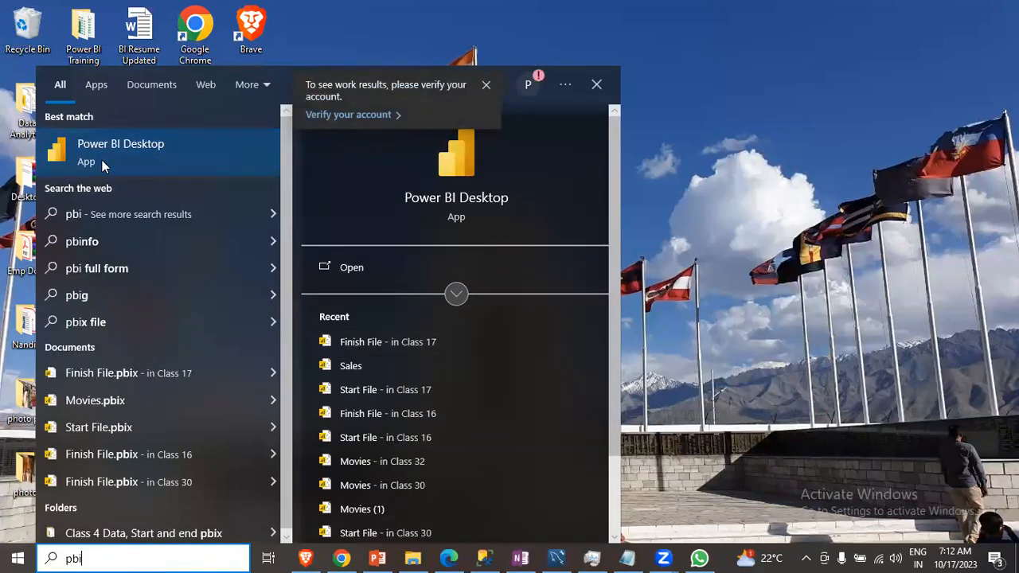
click(100, 171)
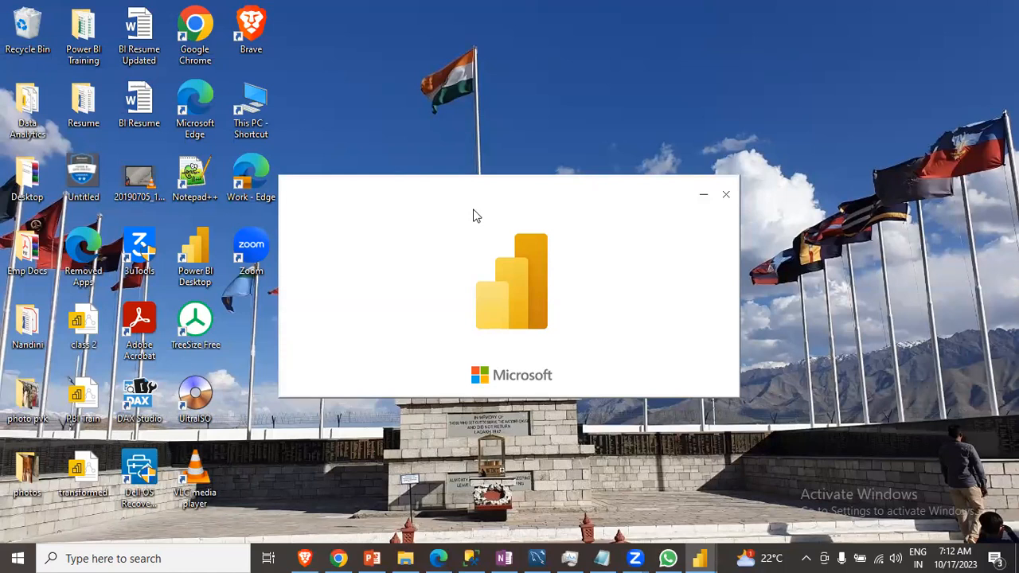
key(XF86AudioRaiseVolume)
key(XF86AudioRaiseVolume)
key(XF86AudioRaiseVolume)
key(XF86AudioLowerVolume)
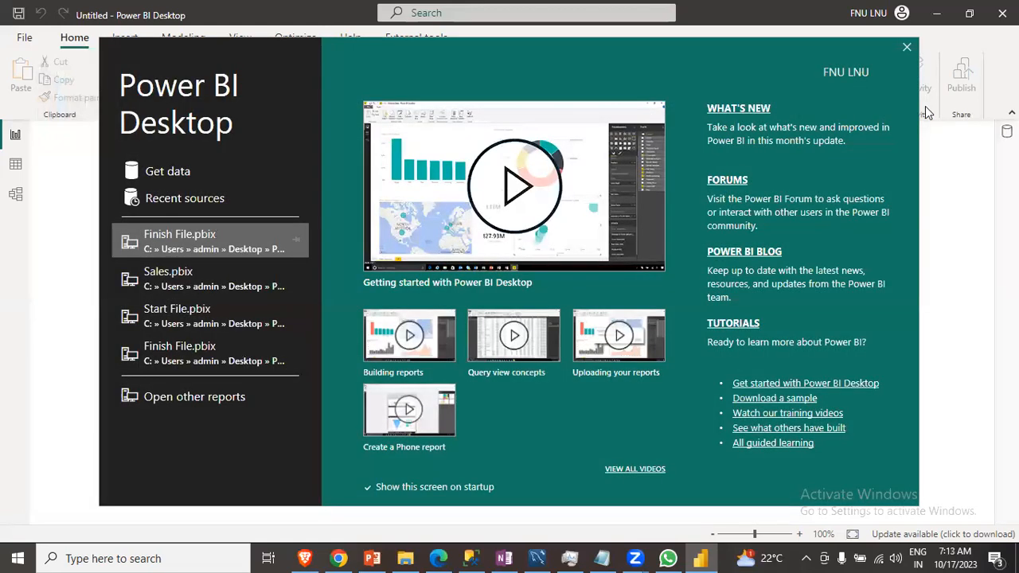
- Dismiss the Power BI start screen and browse the Get data list of common data sources
click(925, 106)
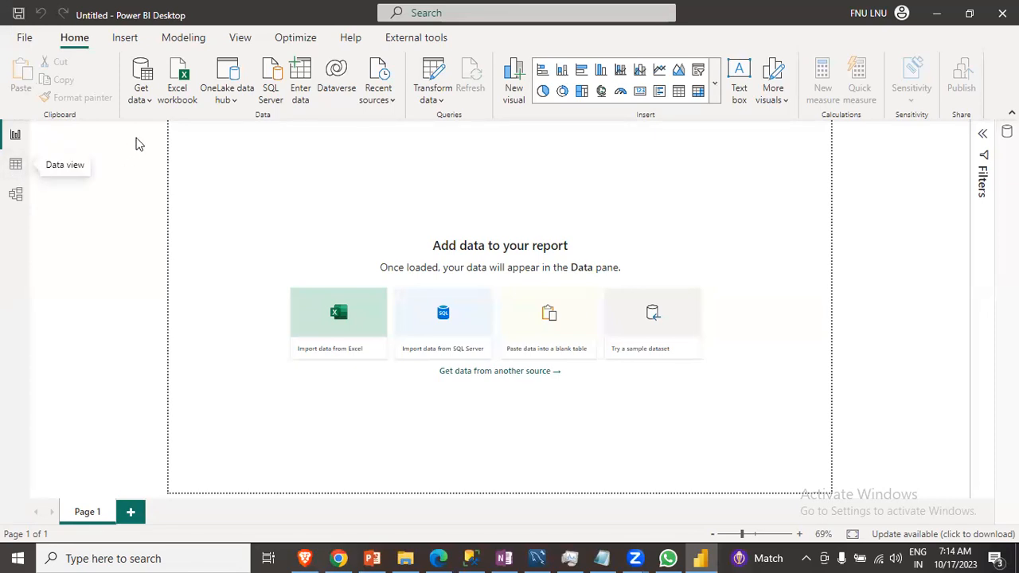
click(141, 94)
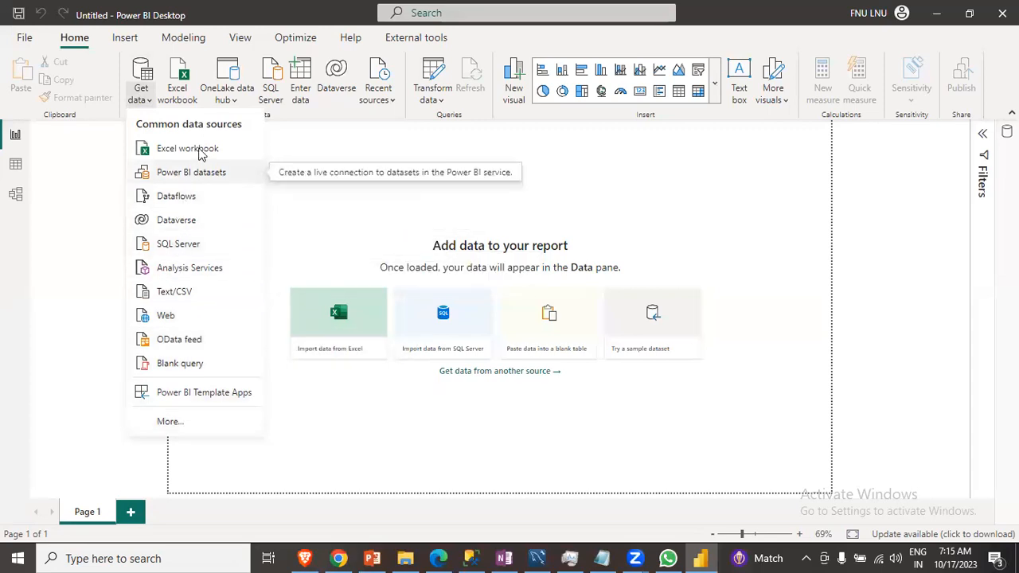
click(338, 195)
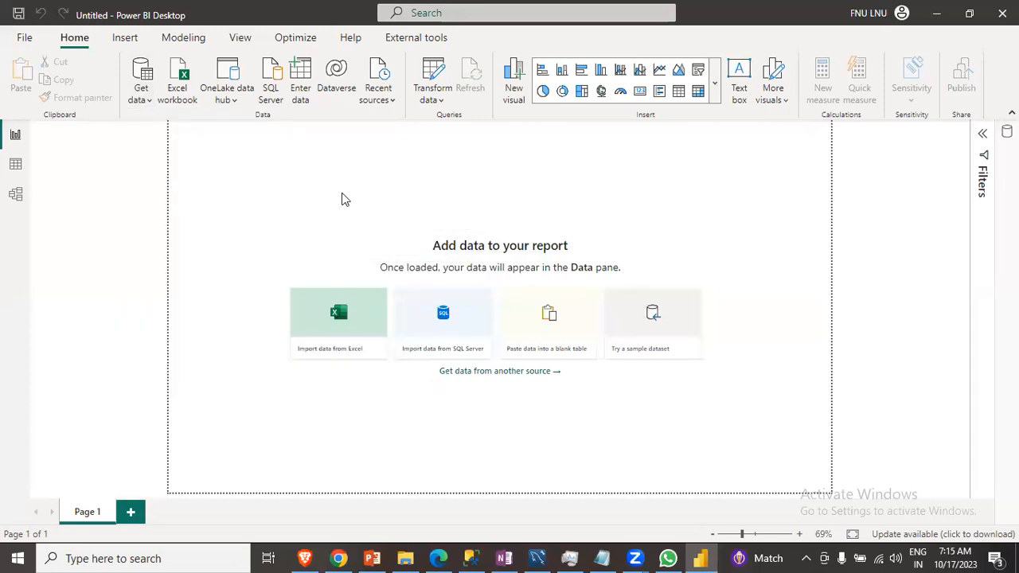
- Switch to the PowerPoint presentation and browse to the Storage modes in Power BI slide
click(373, 557)
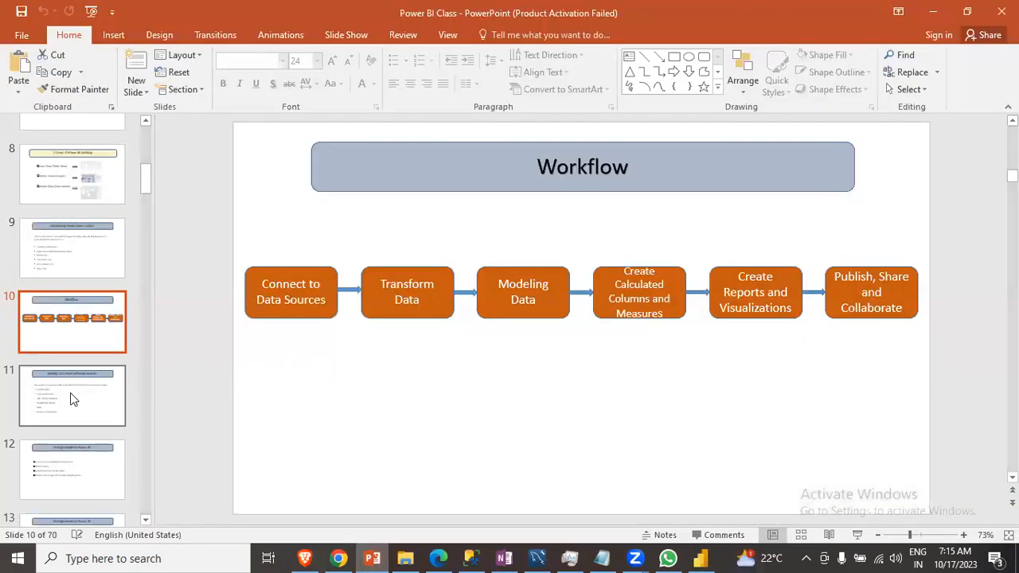
click(70, 393)
click(73, 468)
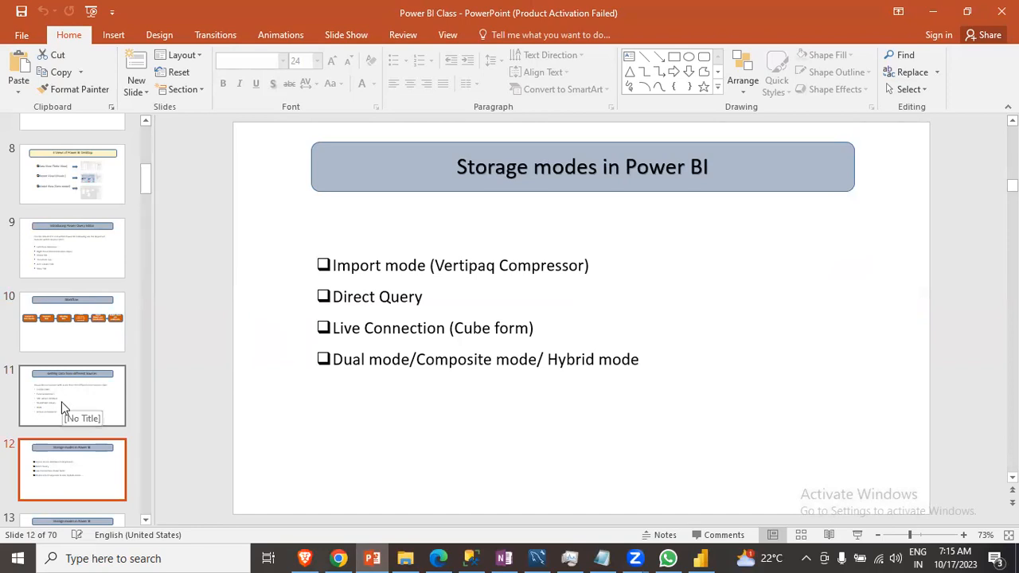
key(Down)
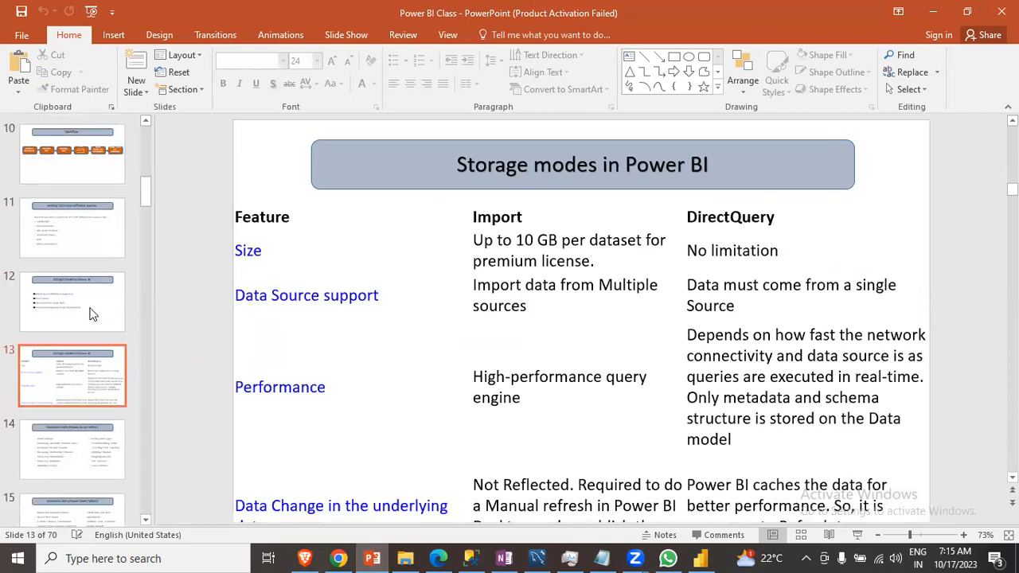
click(65, 304)
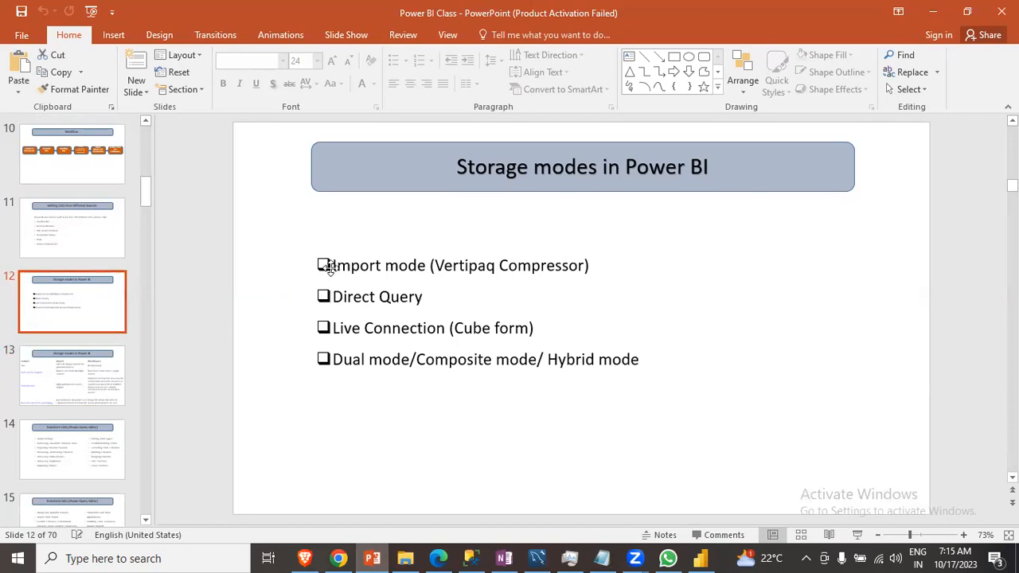
- Highlight each storage mode bullet on the slide in turn
drag(334, 266, 425, 279)
click(423, 297)
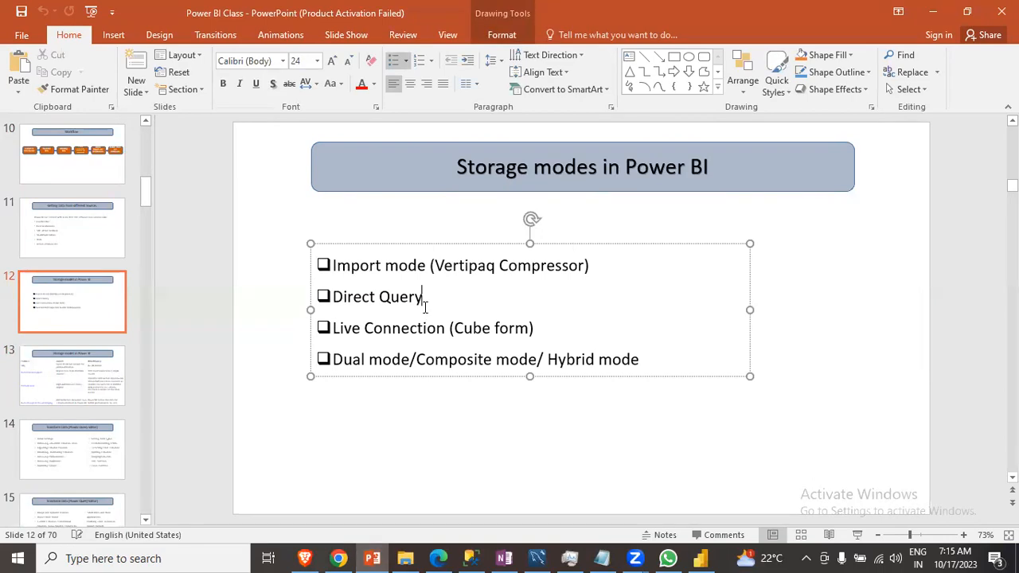
drag(335, 329, 529, 329)
click(351, 360)
click(447, 359)
click(333, 267)
drag(333, 267, 601, 271)
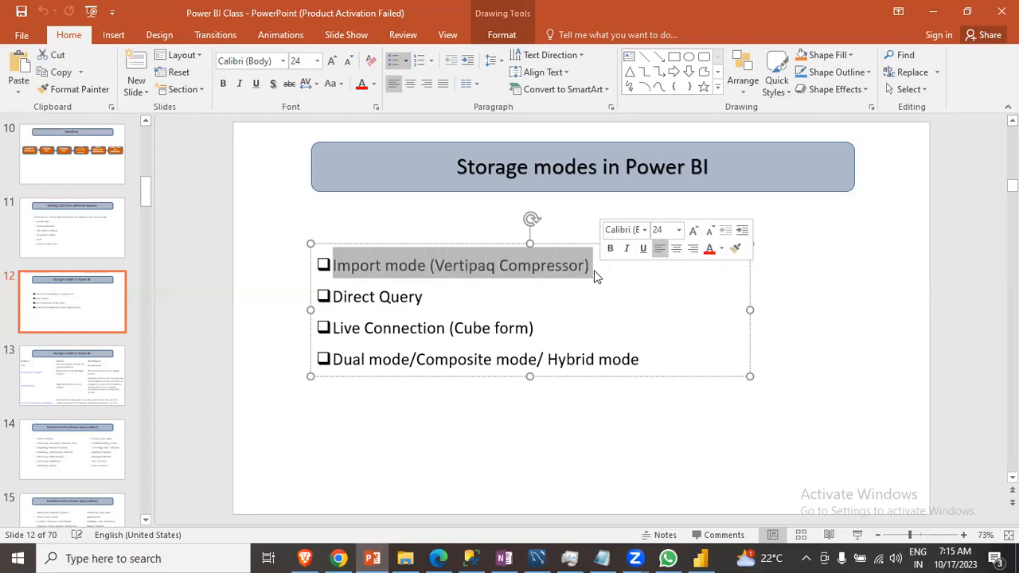
click(595, 270)
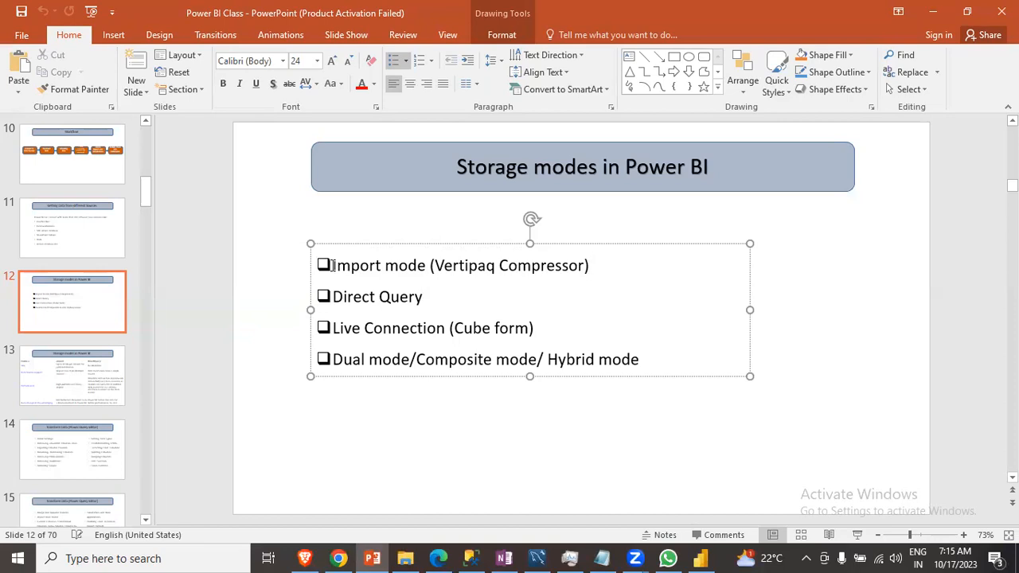
- Switch to Power BI Desktop and toggle between Data view and Report view
click(709, 558)
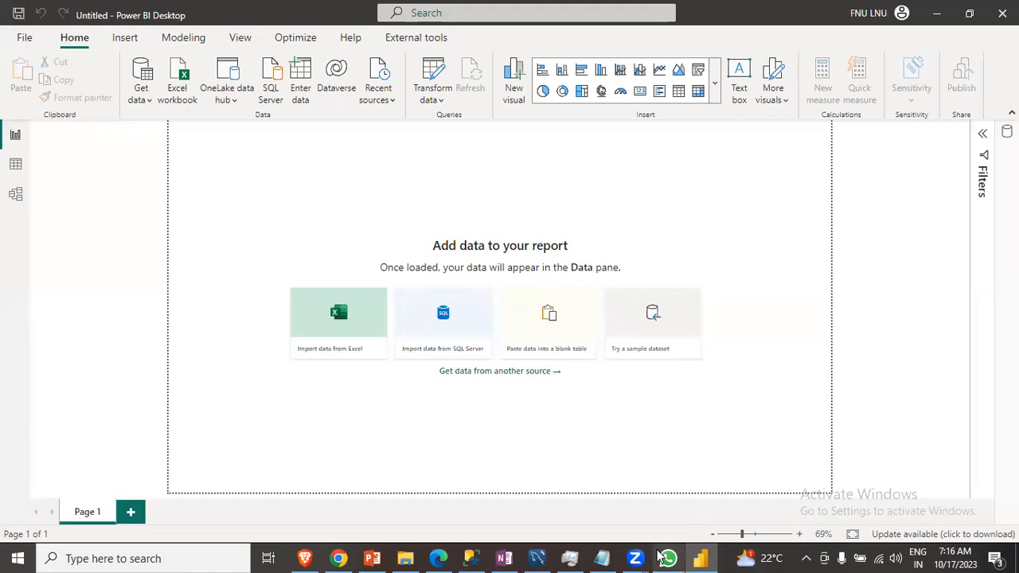
click(372, 559)
click(373, 558)
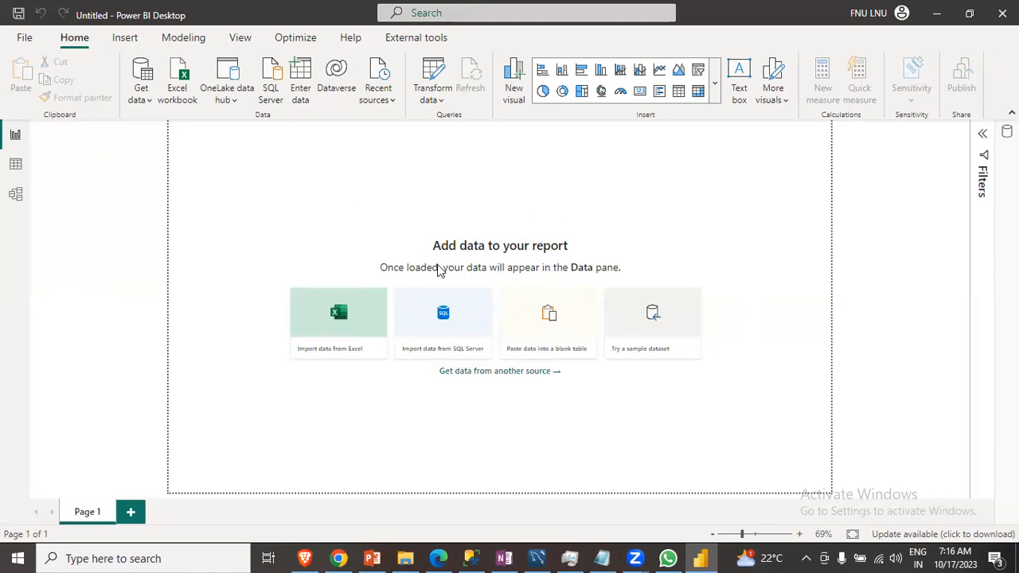
click(14, 167)
click(14, 139)
- Return to the slide and highlight the Import mode bullet and its Vertipaq Compressor text
click(372, 558)
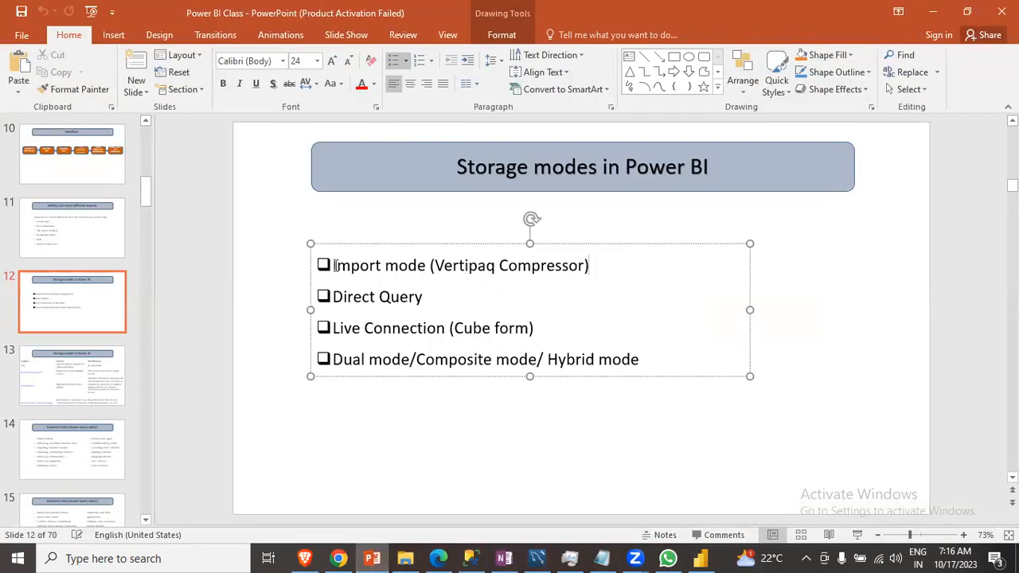
drag(334, 266, 593, 267)
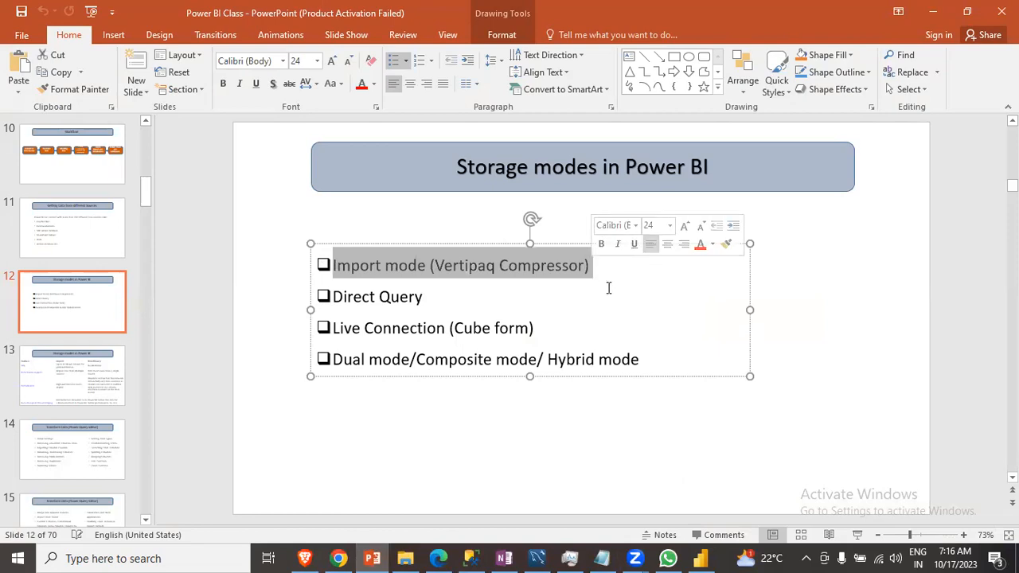
click(598, 272)
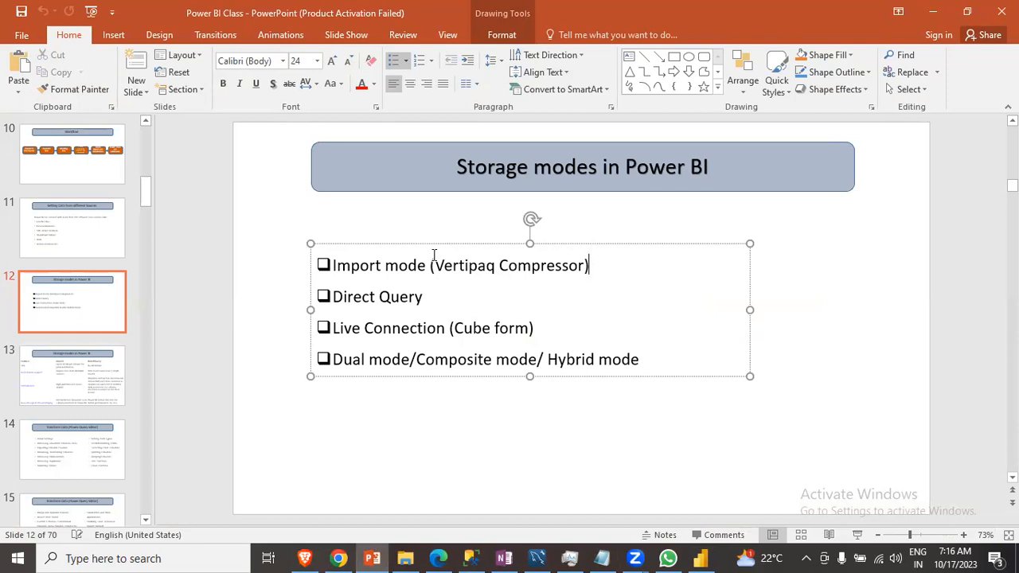
drag(434, 266, 586, 267)
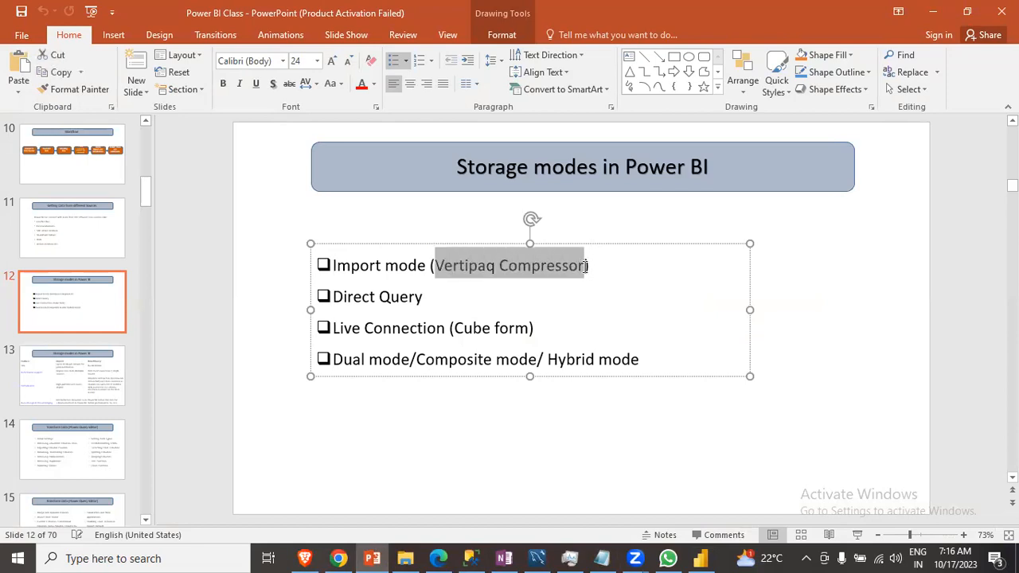
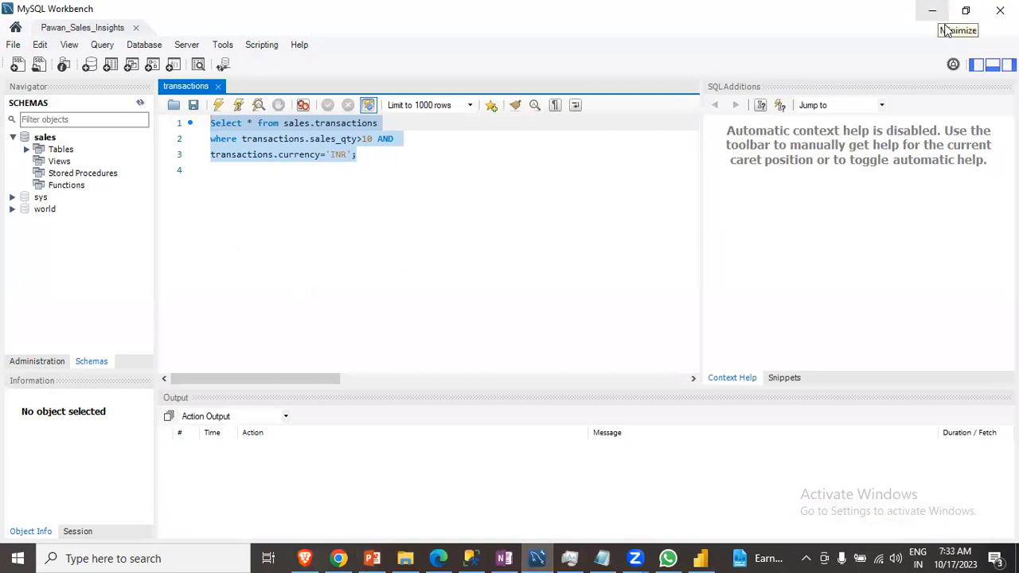
- Switch between the MySQL Workbench, SQL Server Management Studio and Power BI Desktop windows
click(945, 24)
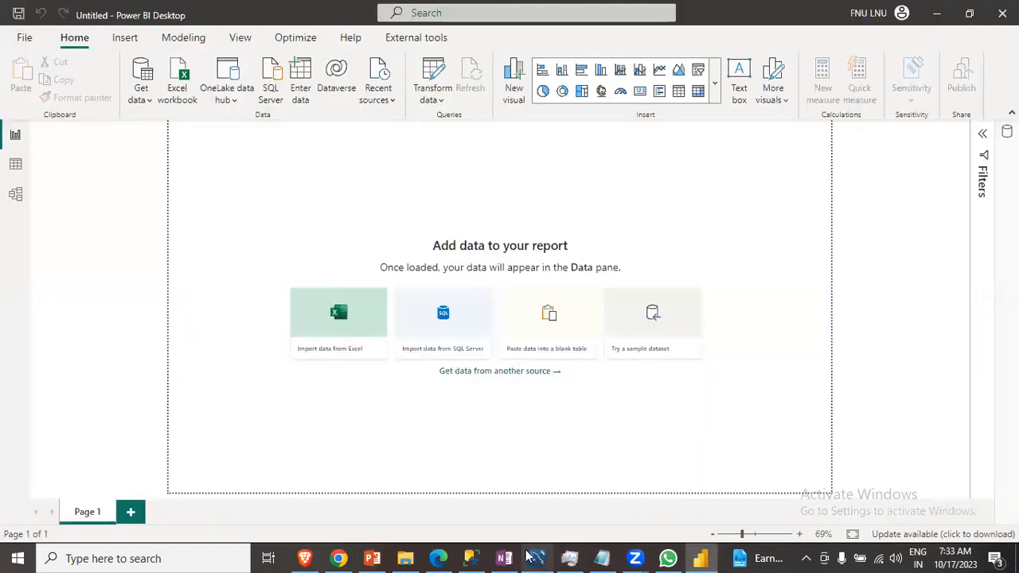
mouse_move(464, 555)
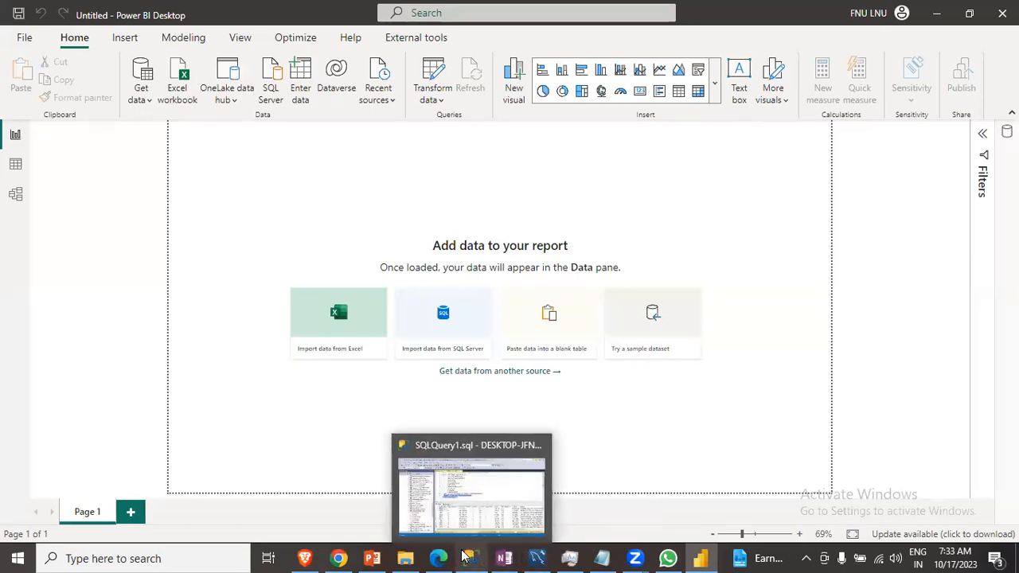
click(468, 557)
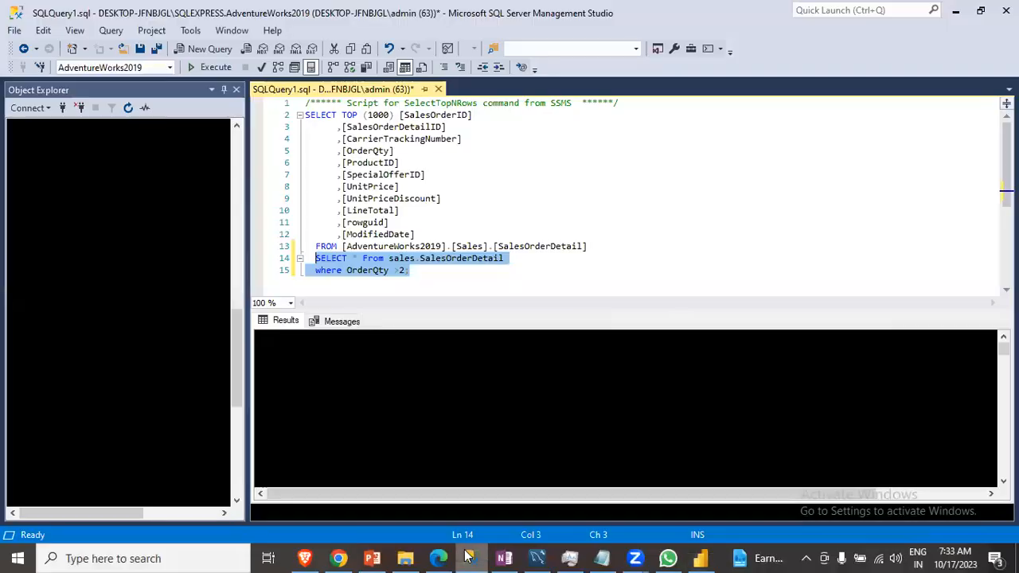
click(468, 557)
click(538, 557)
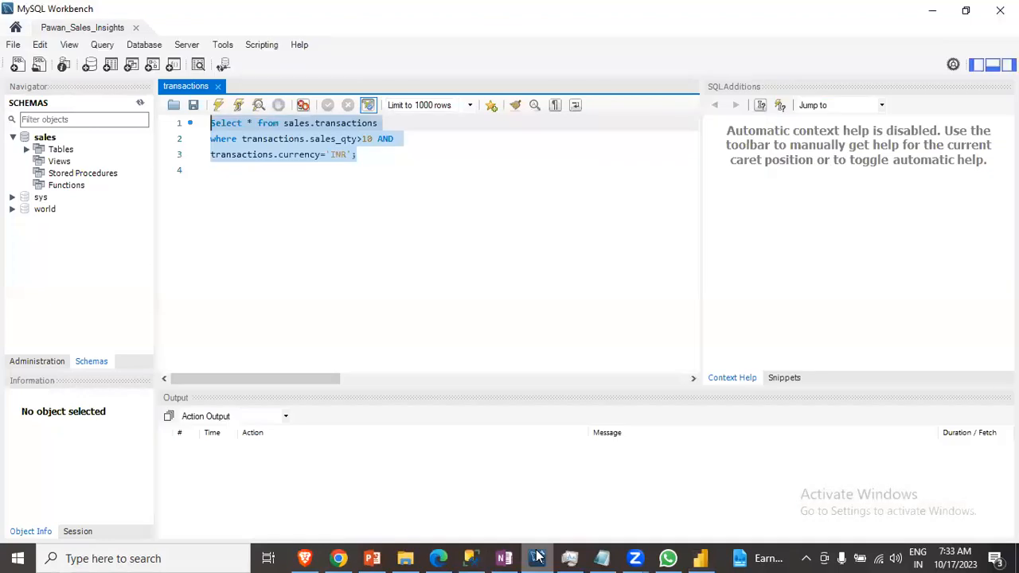
click(467, 556)
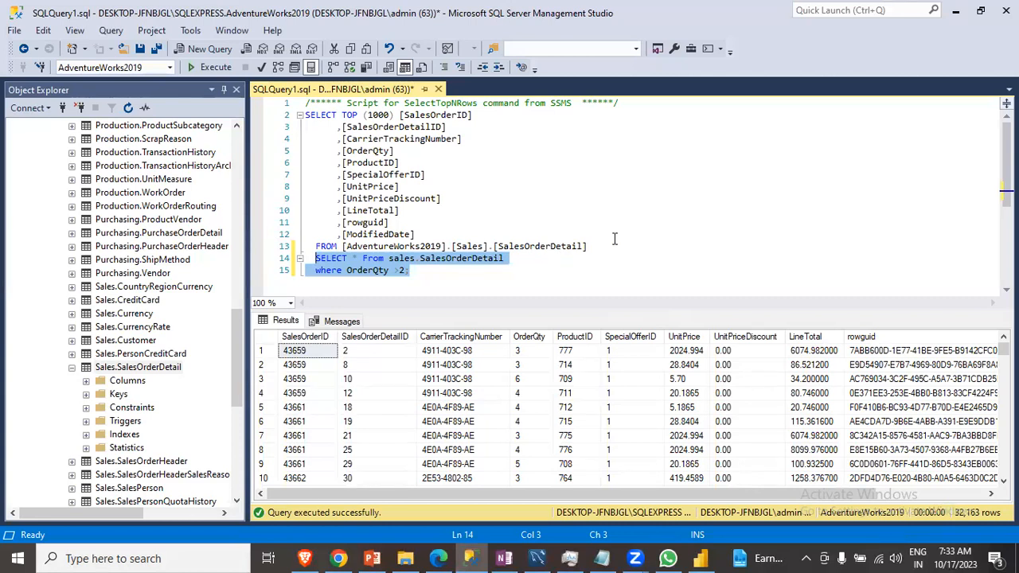
click(956, 11)
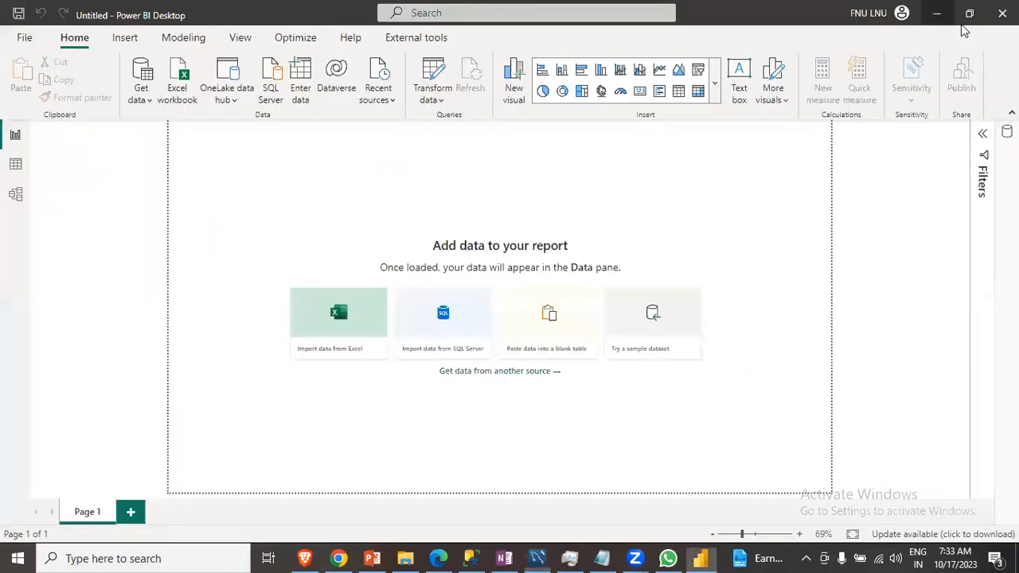
click(932, 10)
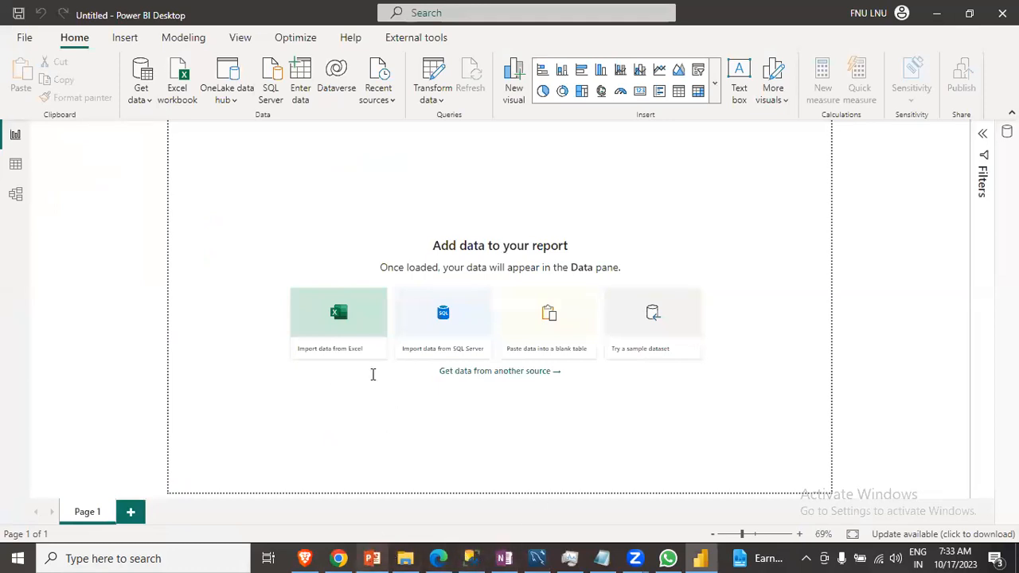
- Switch to the presentation, go to the Getting Data from different Sources slide and highlight its list of sources
key(alt+Tab)
click(87, 310)
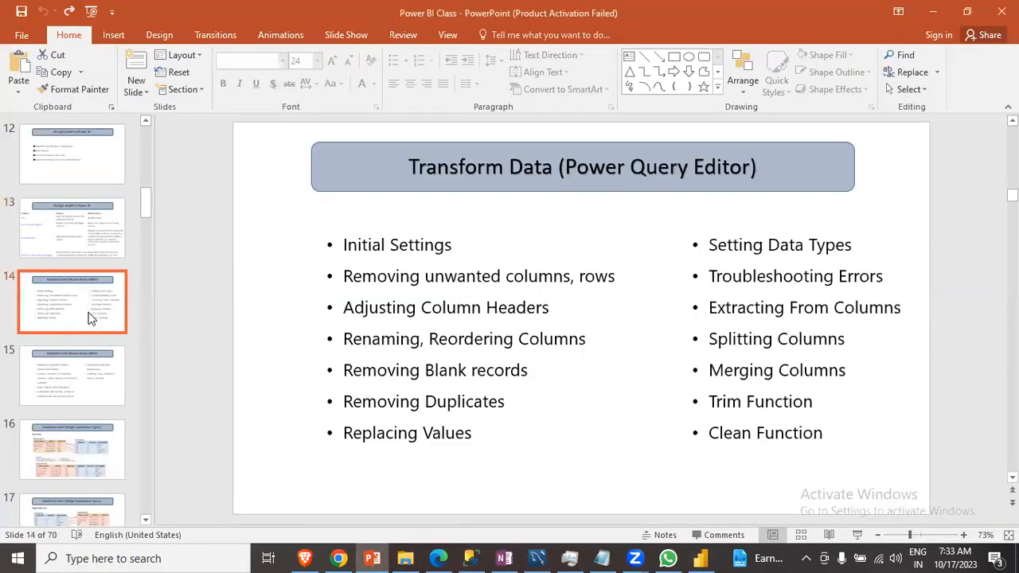
click(93, 248)
click(87, 164)
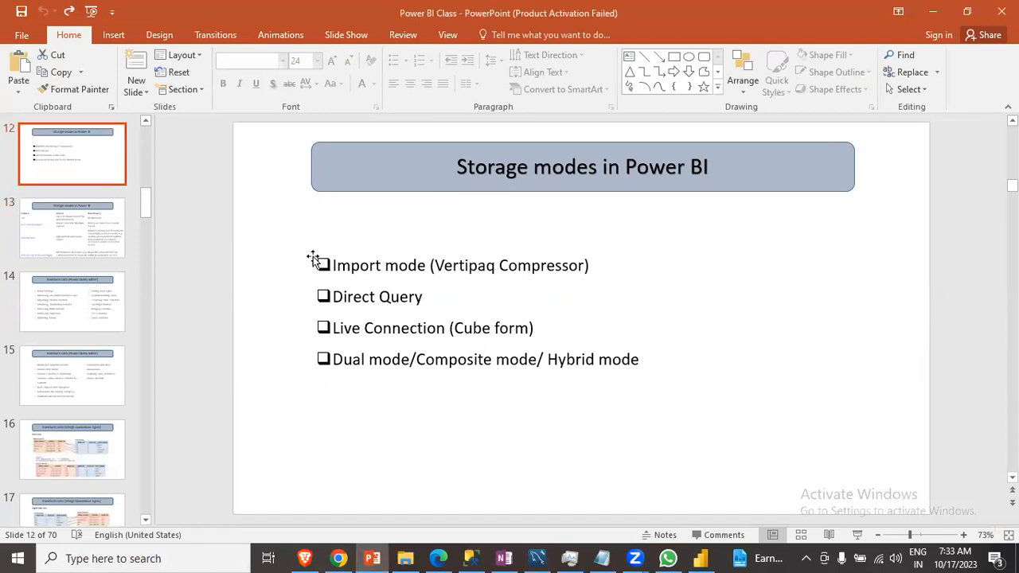
scroll(67, 192, up, 1)
click(73, 181)
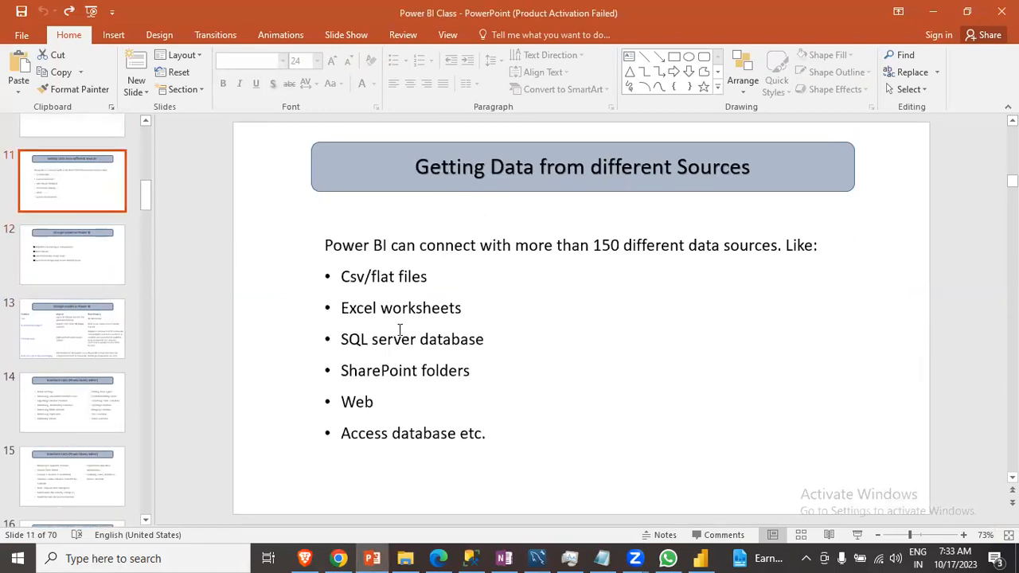
drag(335, 276, 460, 439)
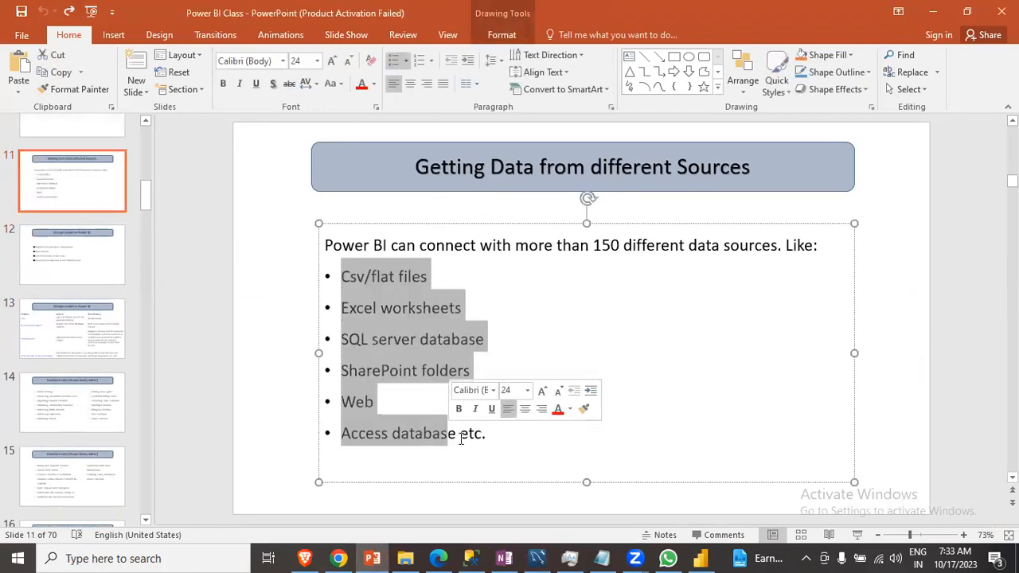
click(489, 453)
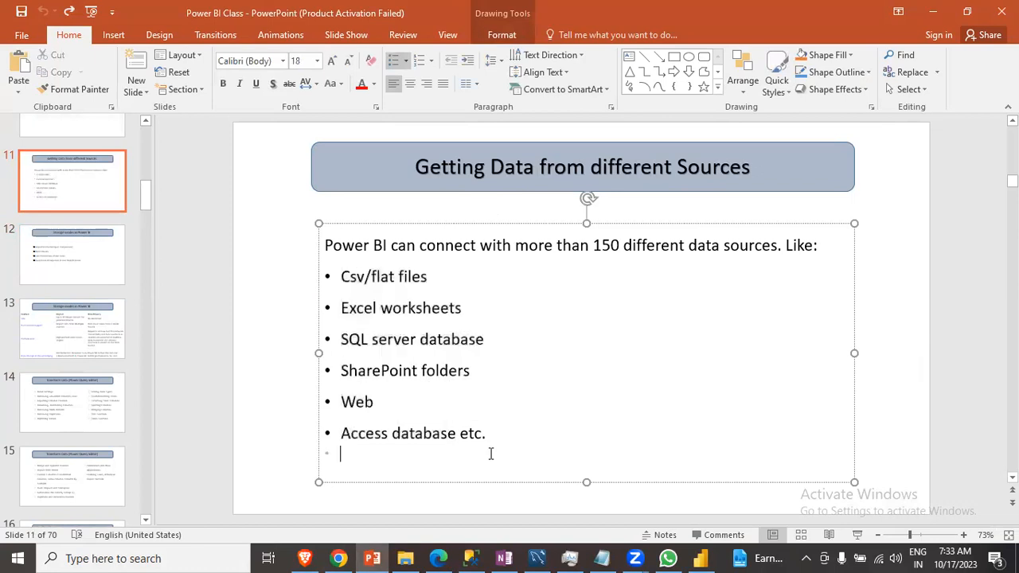
- In Power BI Desktop, open the full Get Data list and choose the SQL Server database connector
click(704, 558)
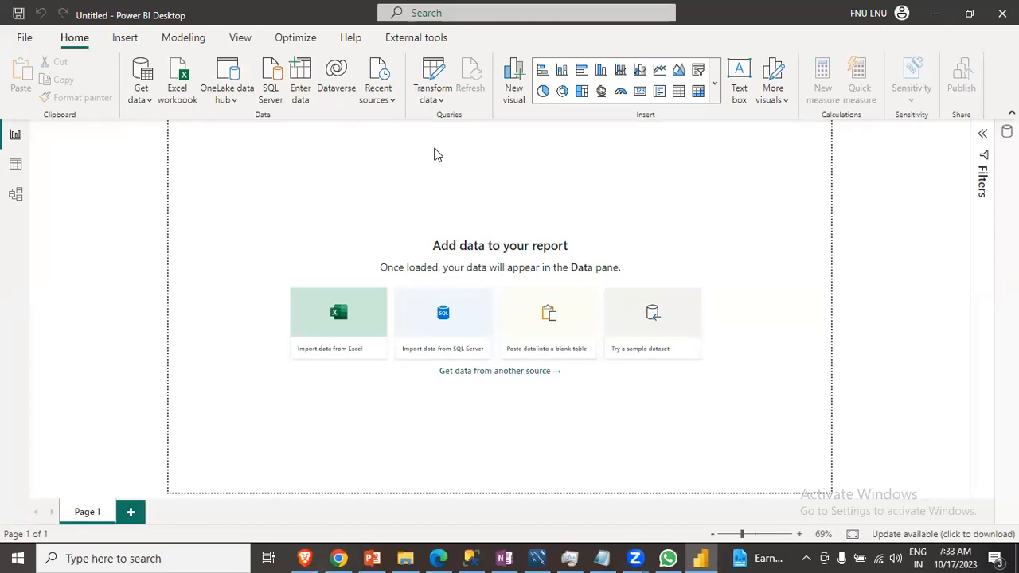
click(146, 99)
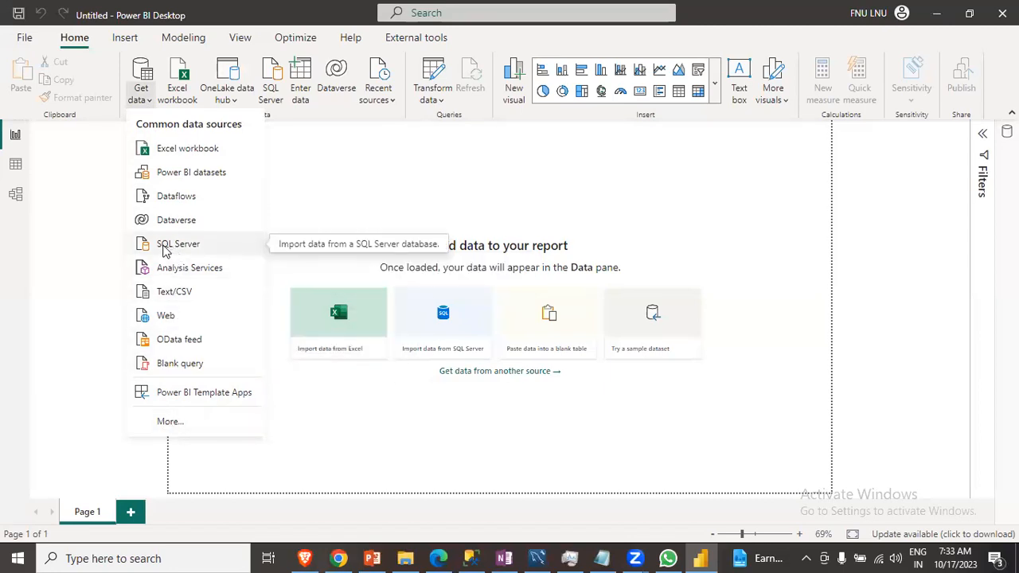
click(181, 424)
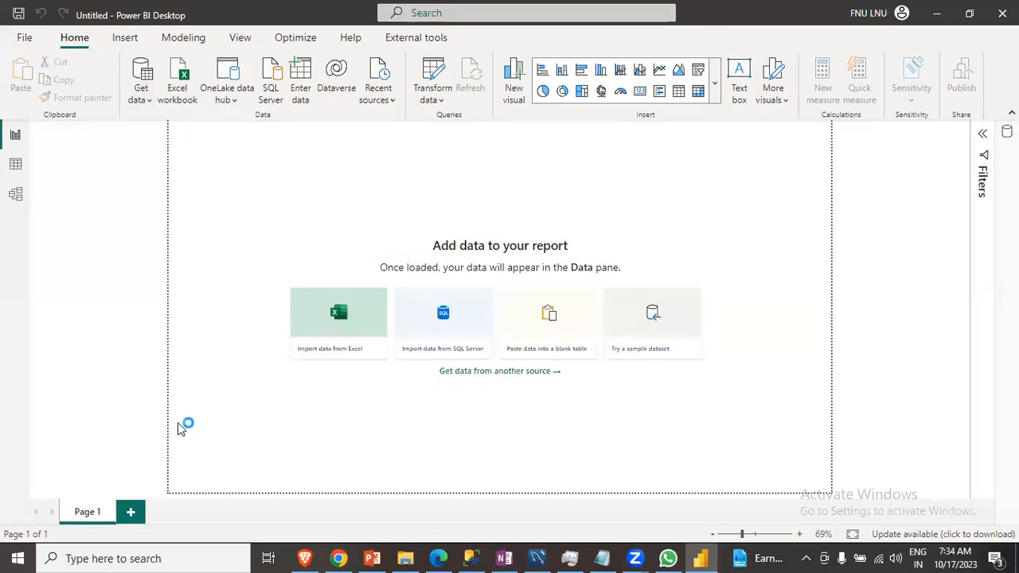
scroll(558, 282, down, 5)
scroll(558, 282, down, 10)
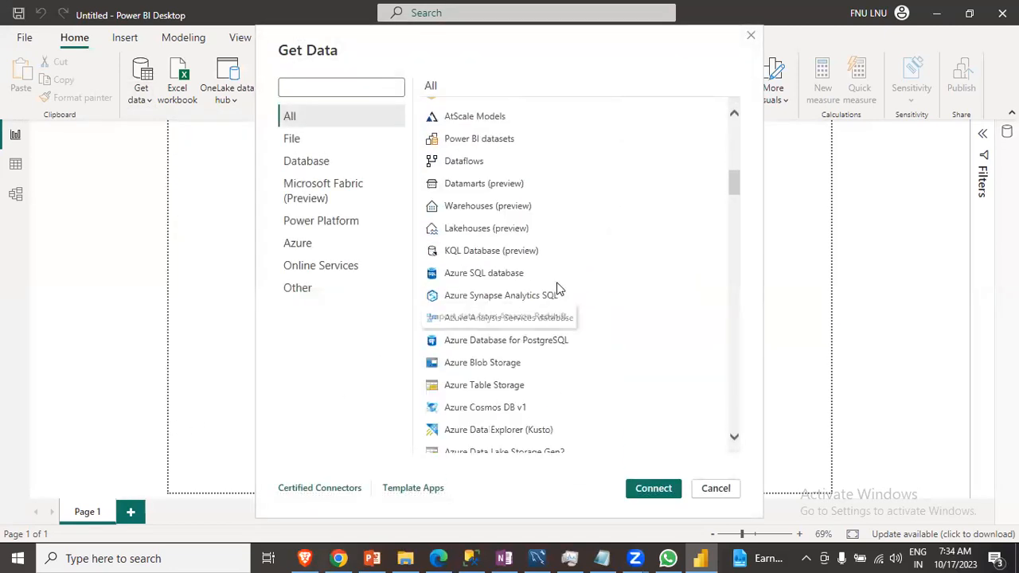
scroll(558, 287, up, 14)
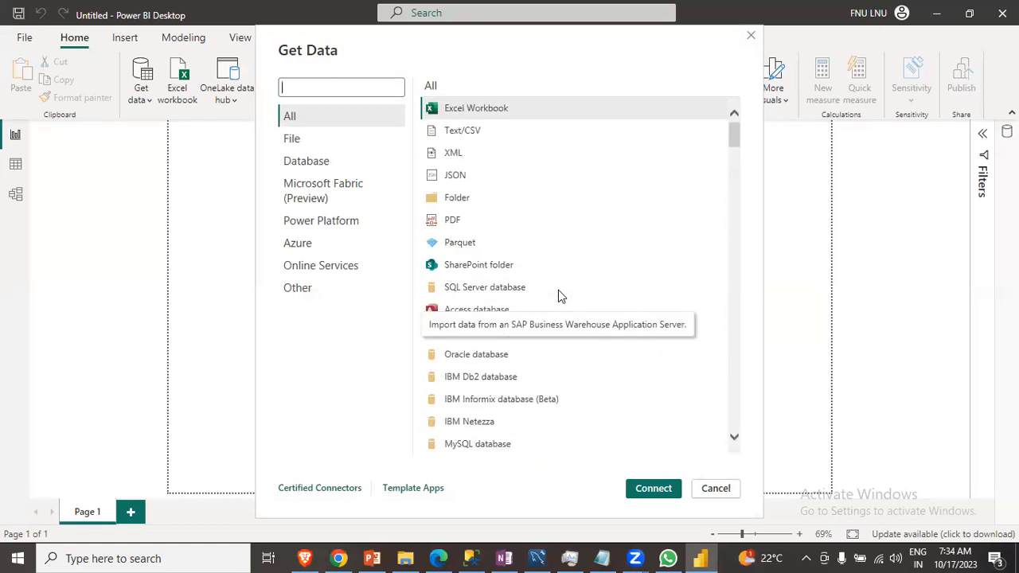
click(467, 290)
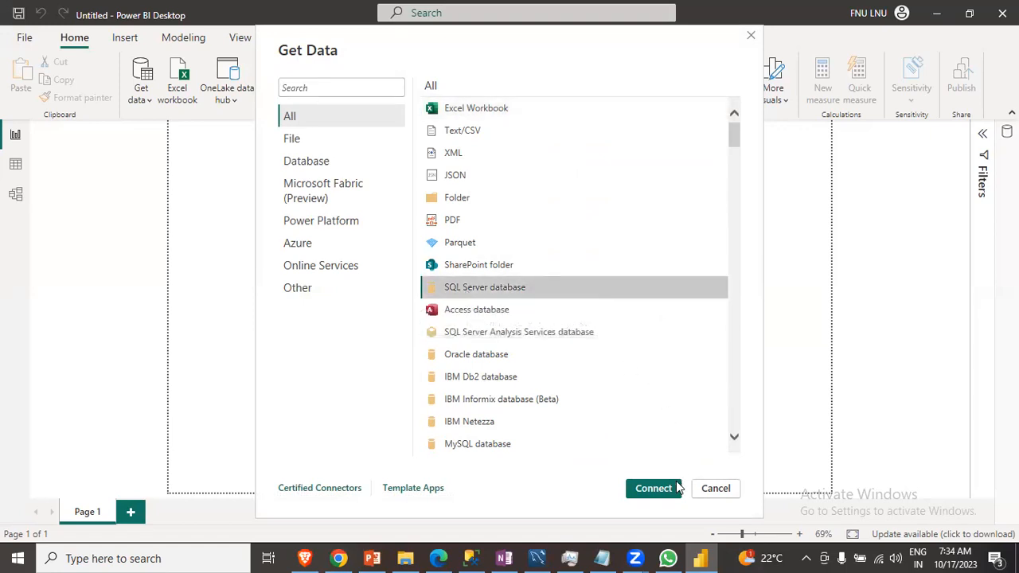
click(654, 489)
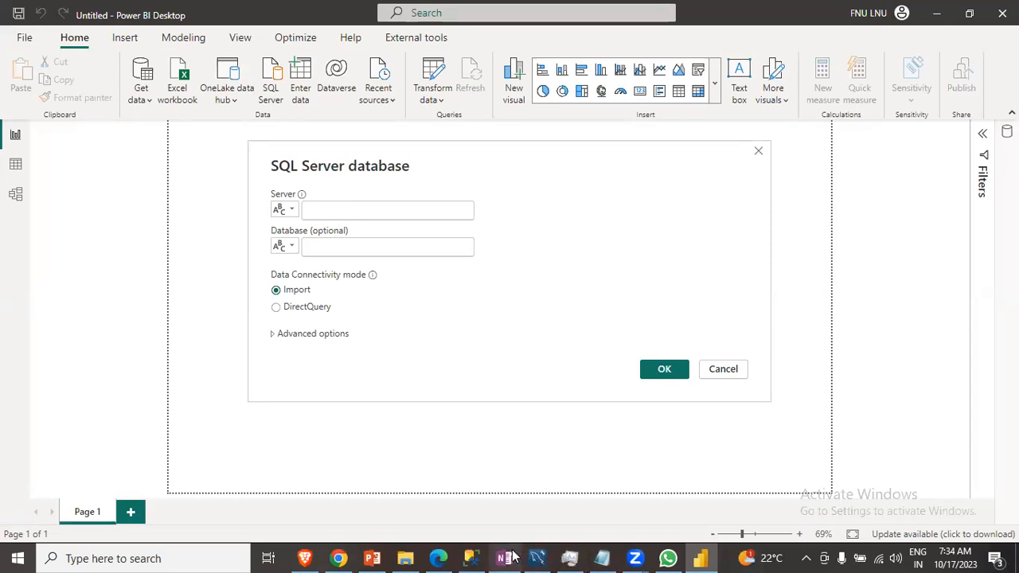
- Copy the SQL Server instance name from the OneNote note and return to Power BI Desktop
click(472, 558)
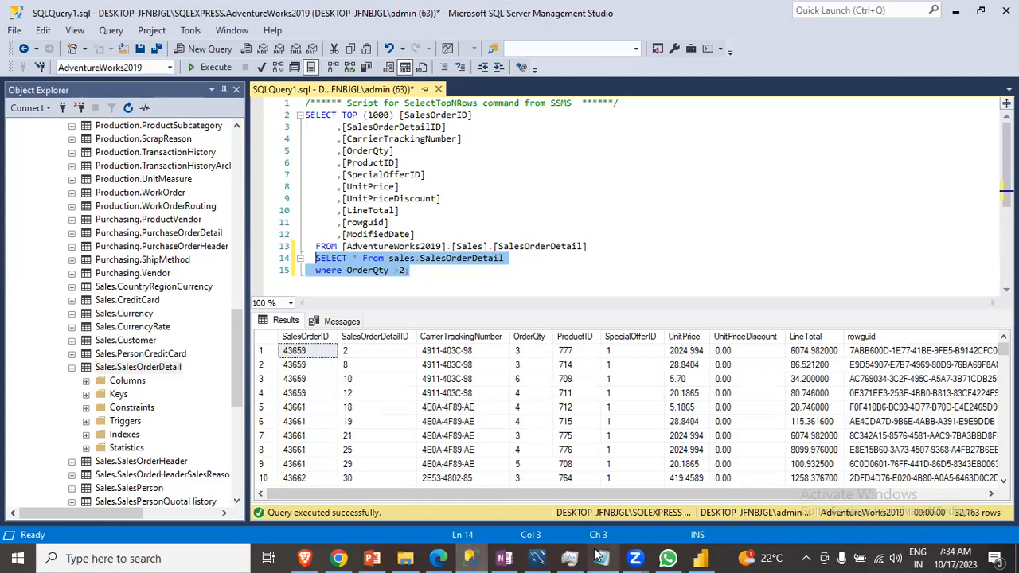
click(504, 558)
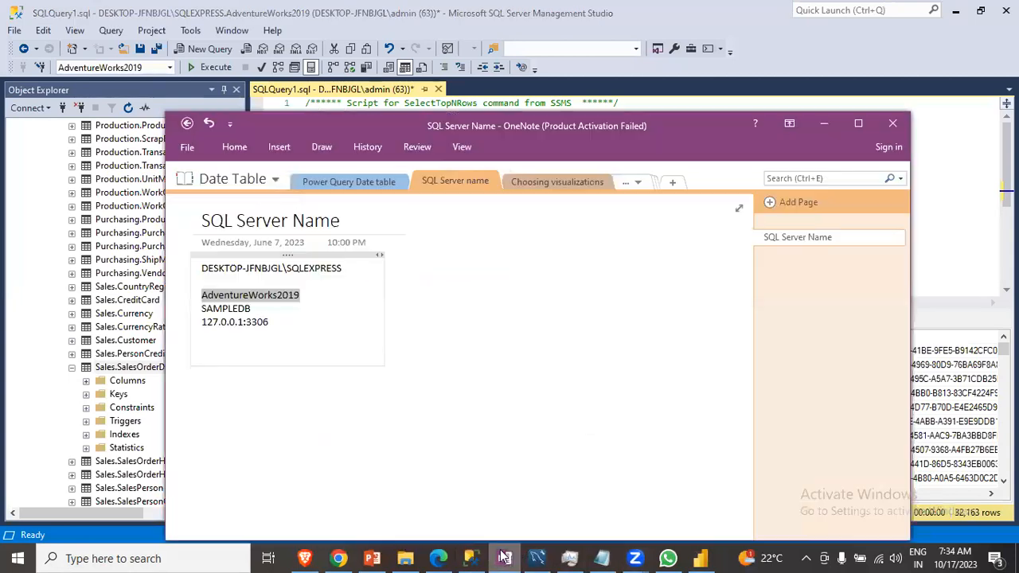
drag(348, 270, 203, 263)
key(ctrl+c)
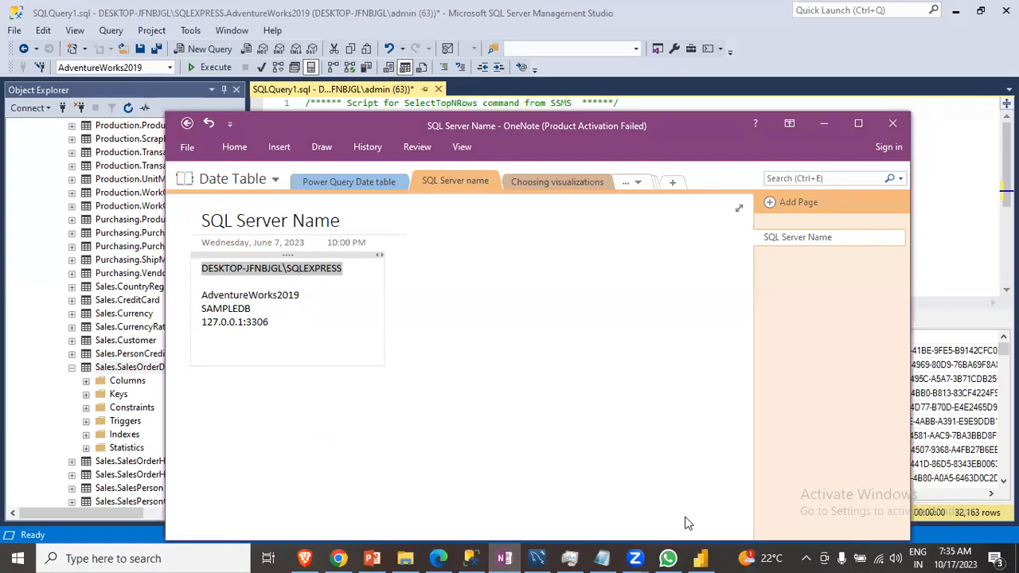
click(701, 559)
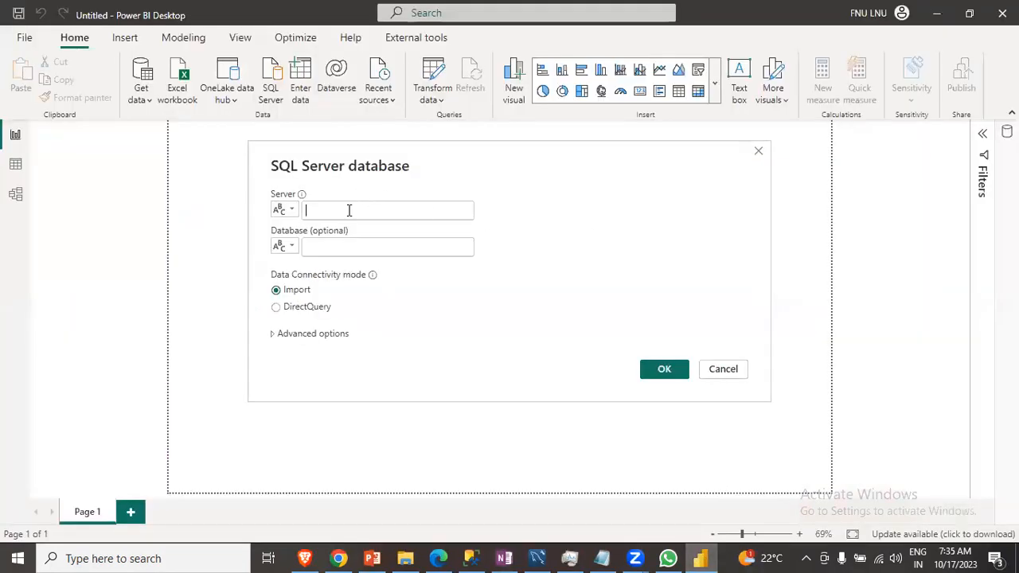
- Paste the server name DESKTOP-JFNBJGL\SQLEXPRESS into the Server field and connect in Import mode
click(348, 210)
key(ctrl+v)
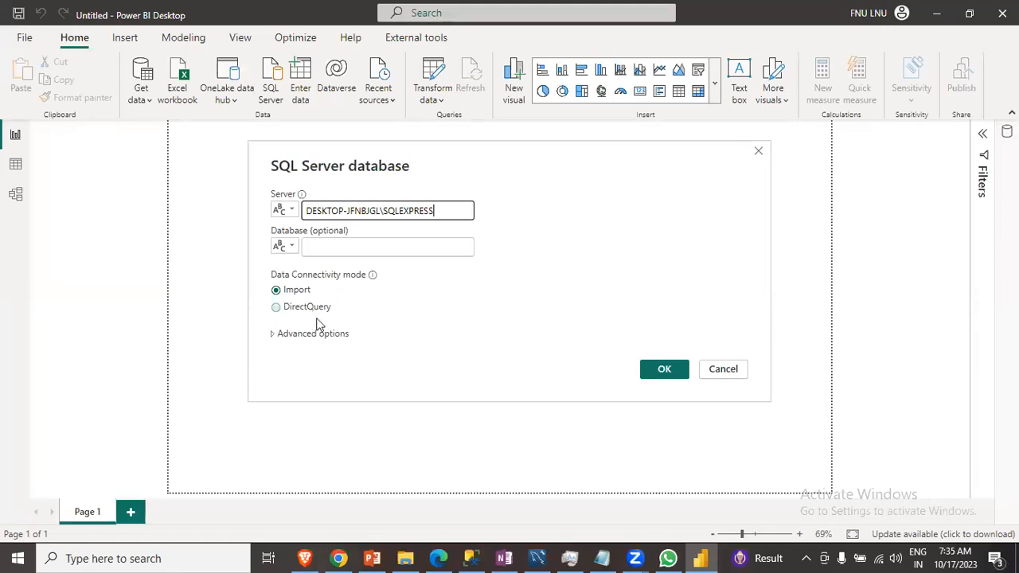
click(665, 372)
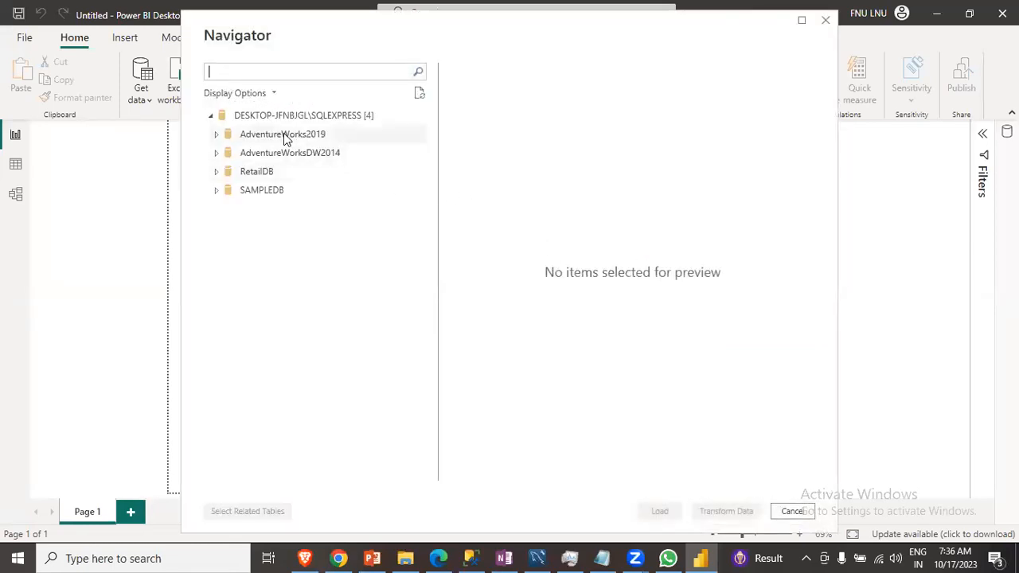
- Expand the AdventureWorksDW2014 database in the Navigator, tick the DimProduct table and load it
click(217, 134)
click(217, 136)
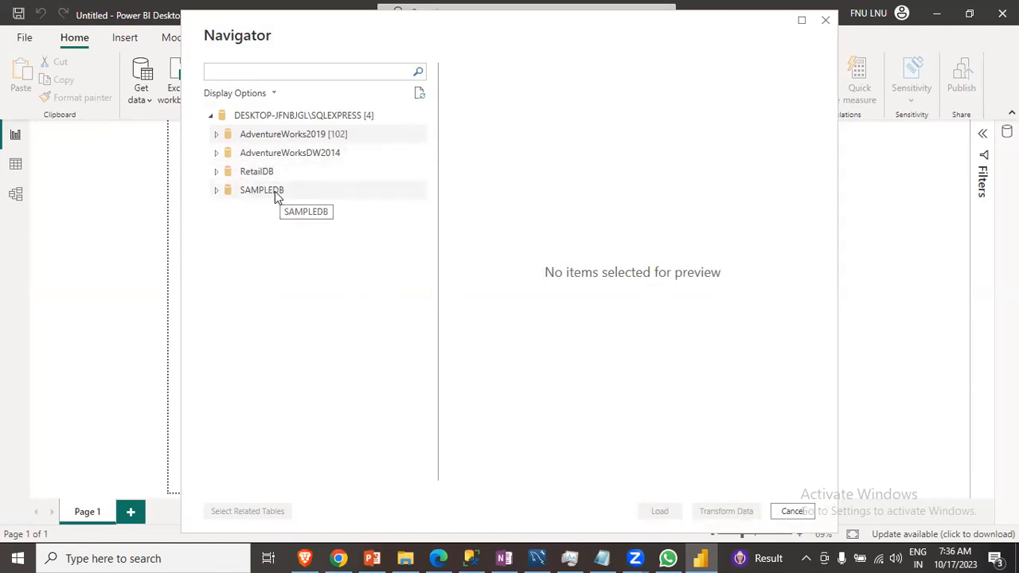
click(218, 157)
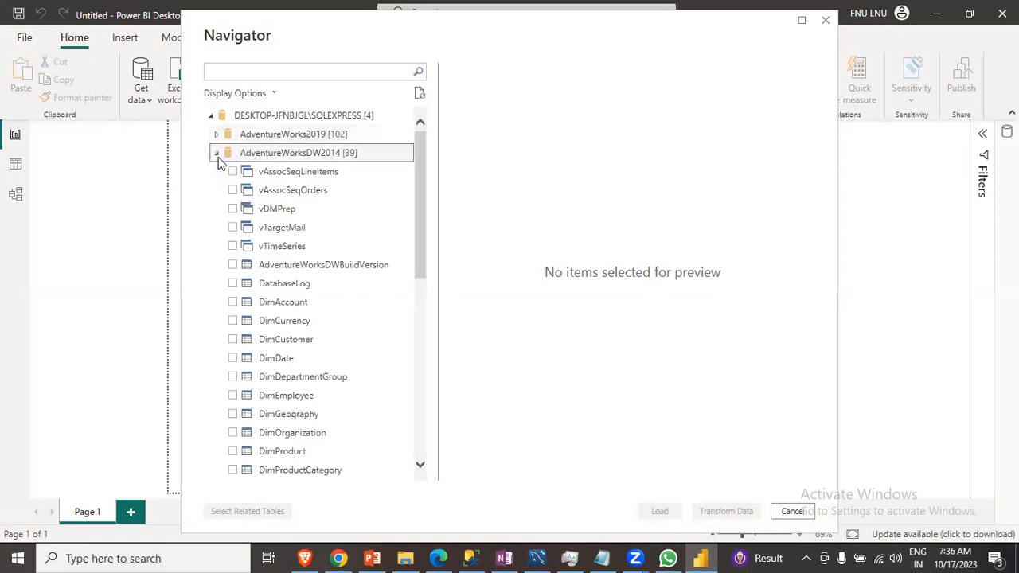
drag(422, 164, 425, 257)
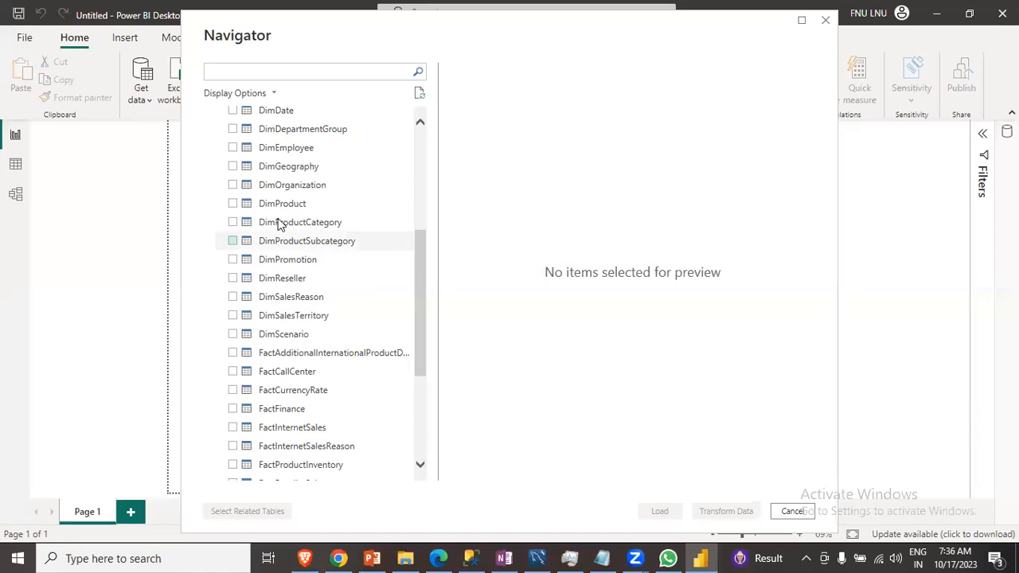
click(232, 203)
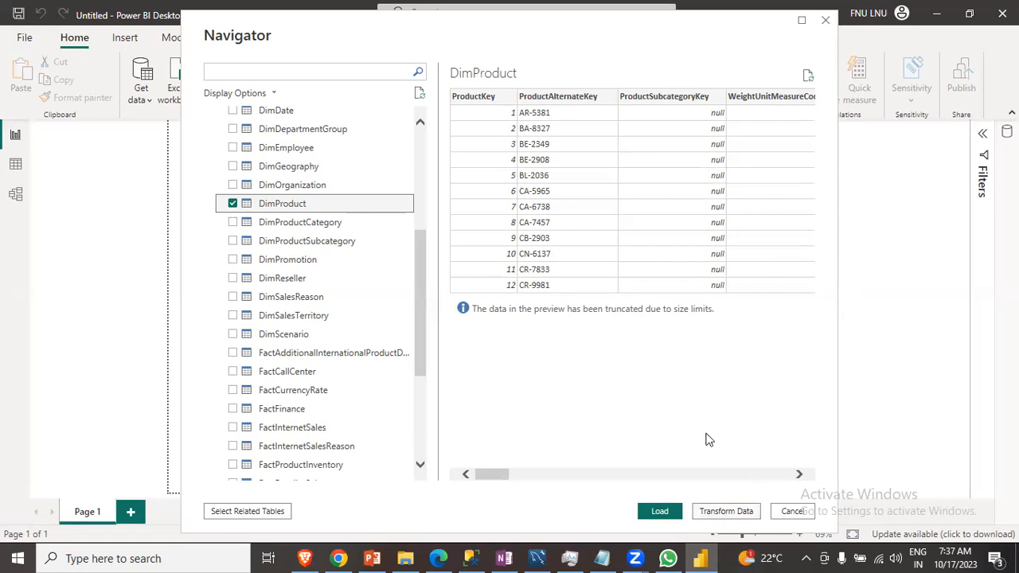
click(660, 514)
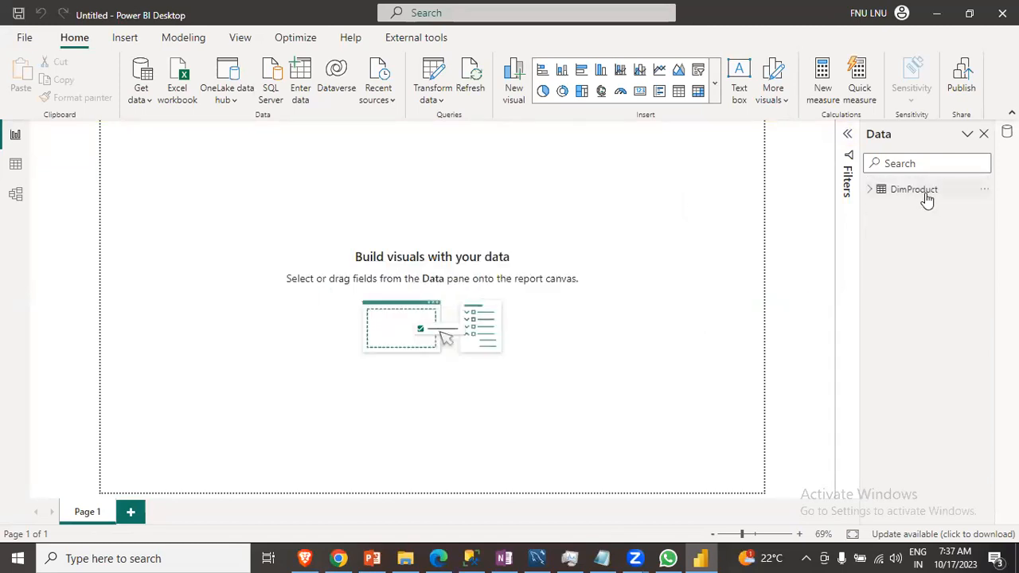
- Check the DimProduct table's storage mode and browse its rows in Data view before returning to Report view
mouse_move(927, 200)
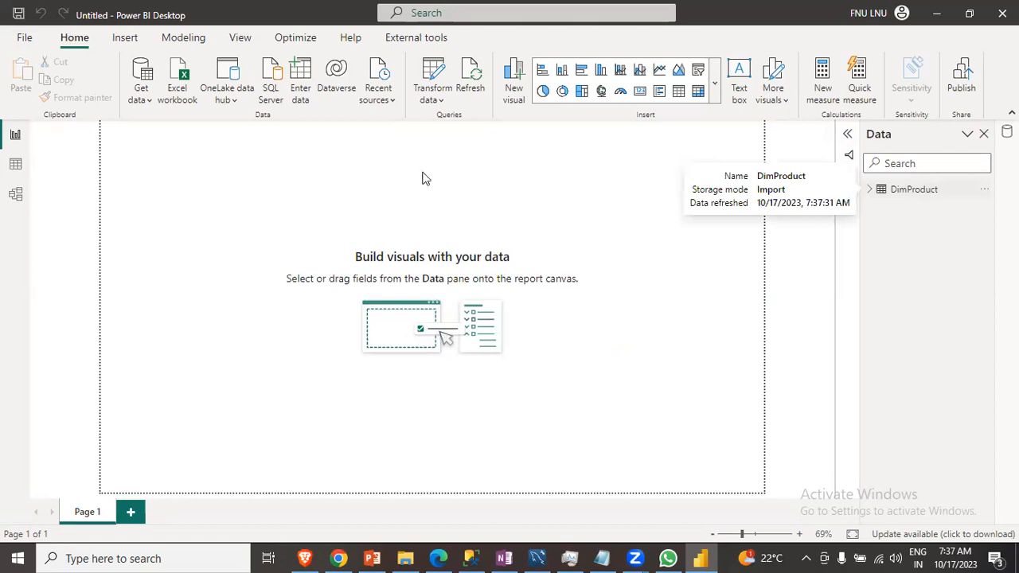
click(16, 165)
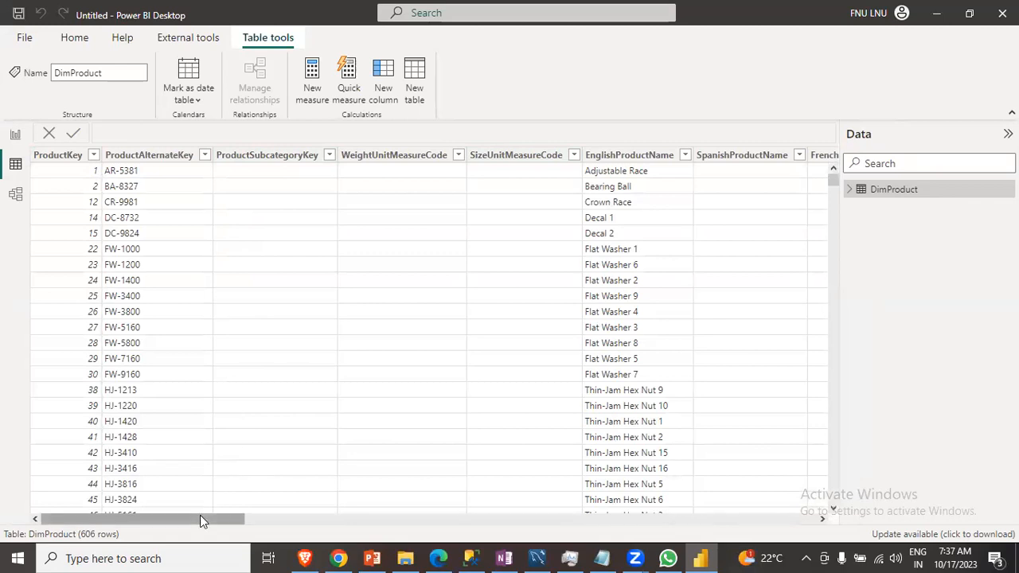
mouse_move(200, 519)
mouse_down()
mouse_move(789, 530)
mouse_move(191, 525)
mouse_up()
scroll(75, 352, down, 1)
scroll(74, 363, down, 15)
scroll(85, 391, up, 15)
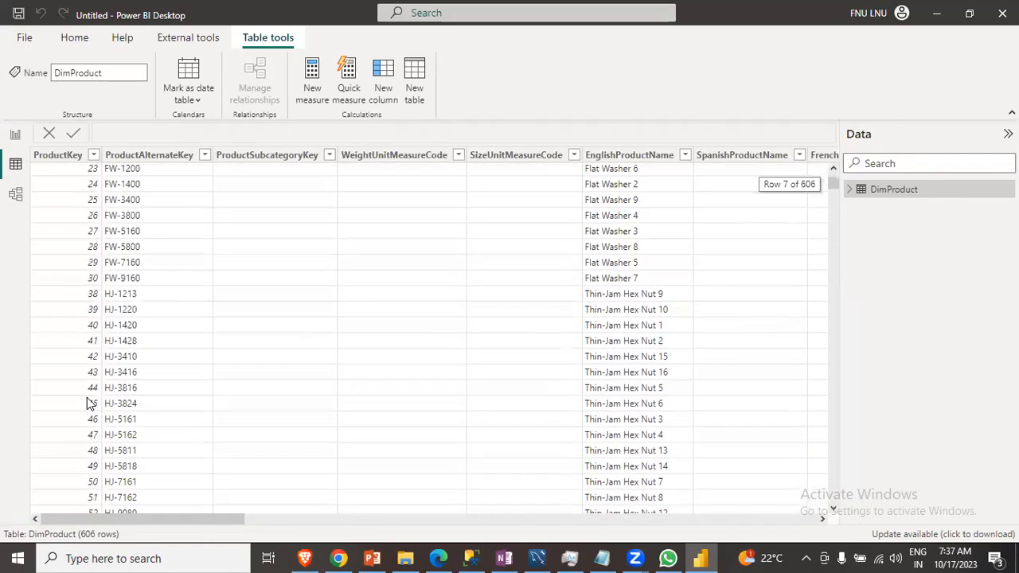
click(15, 135)
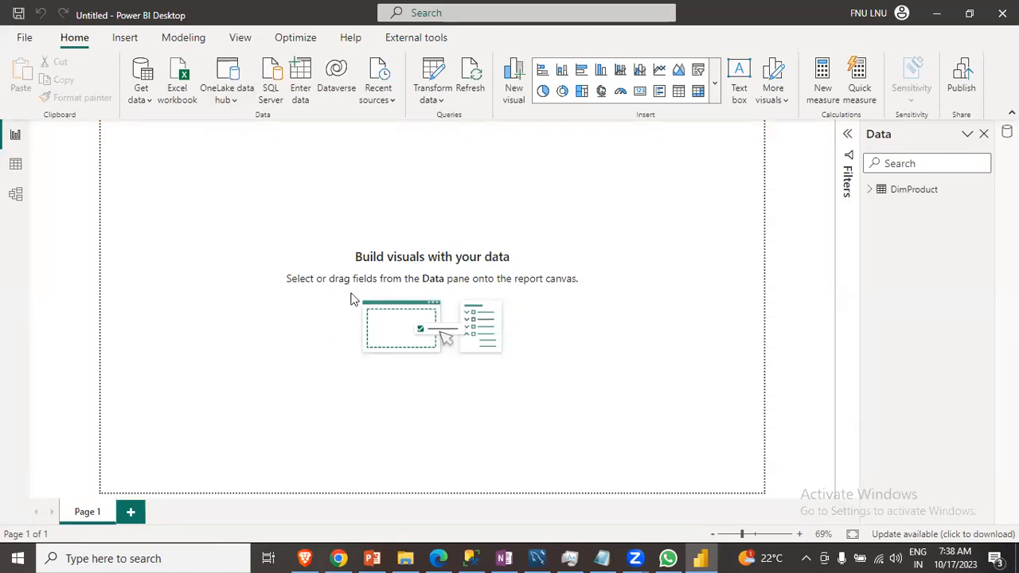
click(476, 556)
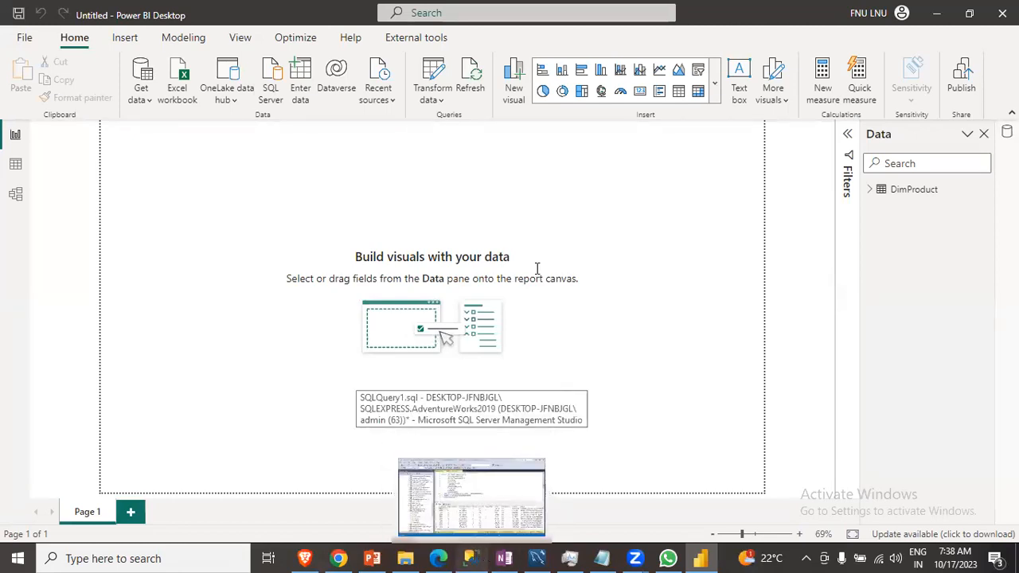
- Switch to SQL Server Management Studio and run the SELECT TOP (1000) query on Sales.SalesOrderDetail
click(477, 279)
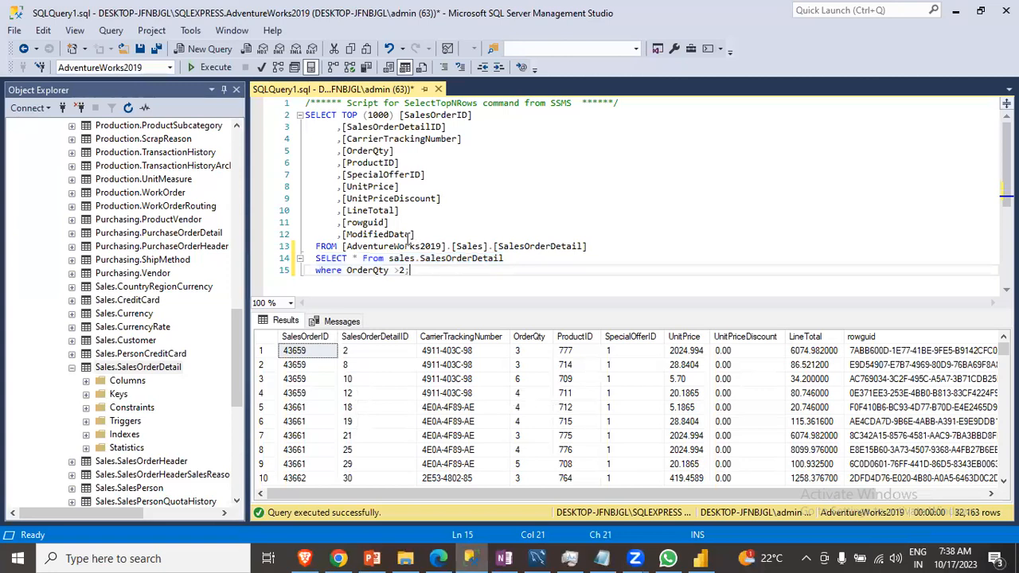
drag(608, 243, 288, 114)
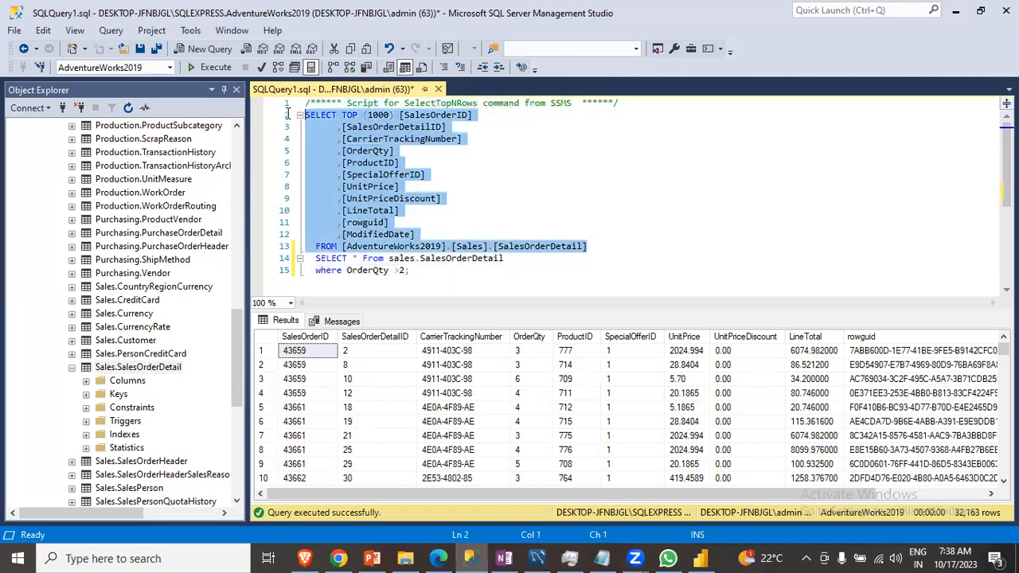
scroll(114, 324, up, 8)
scroll(114, 324, up, 9)
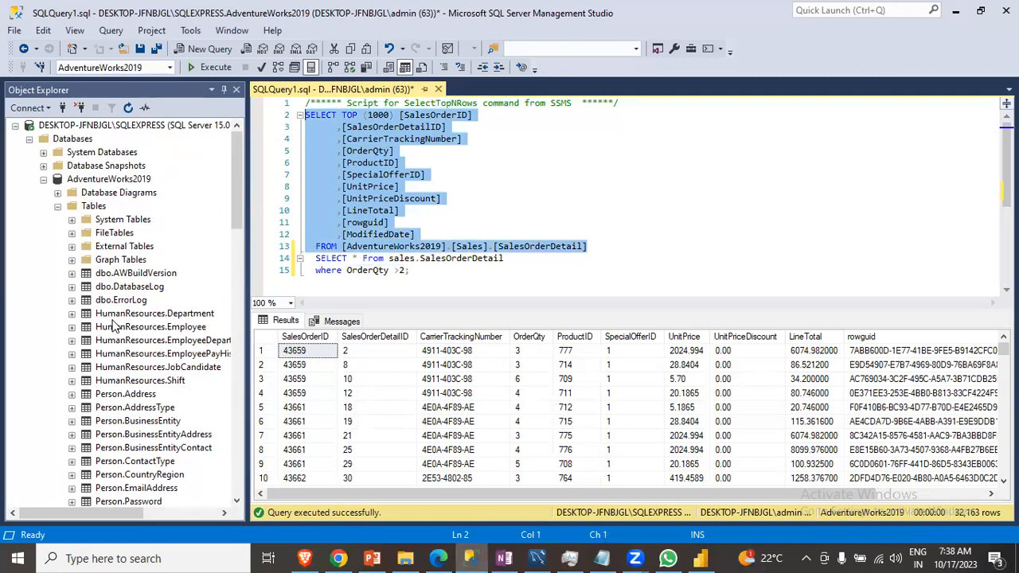
scroll(114, 324, down, 8)
scroll(113, 324, up, 7)
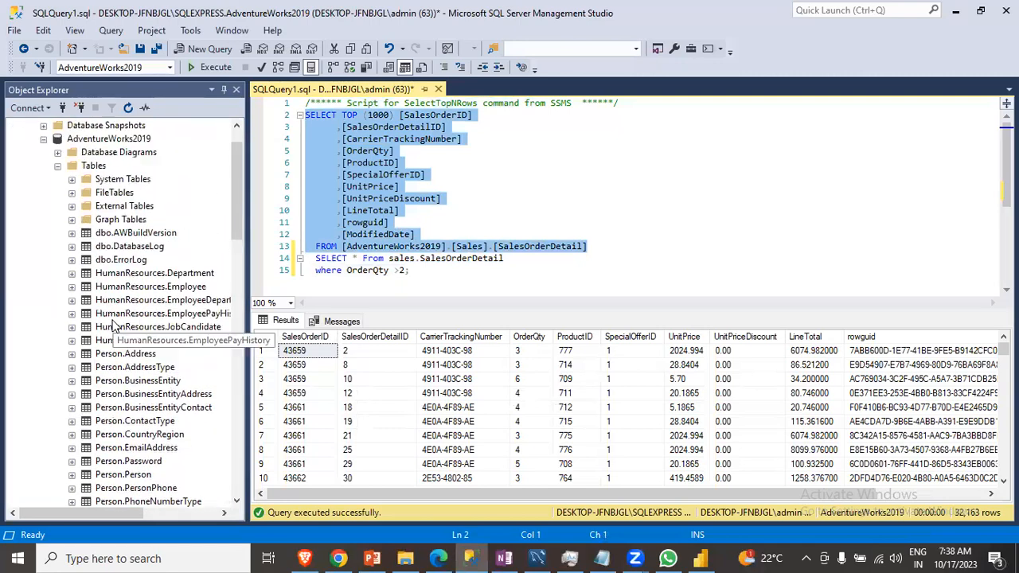
scroll(114, 324, up, 1)
click(196, 70)
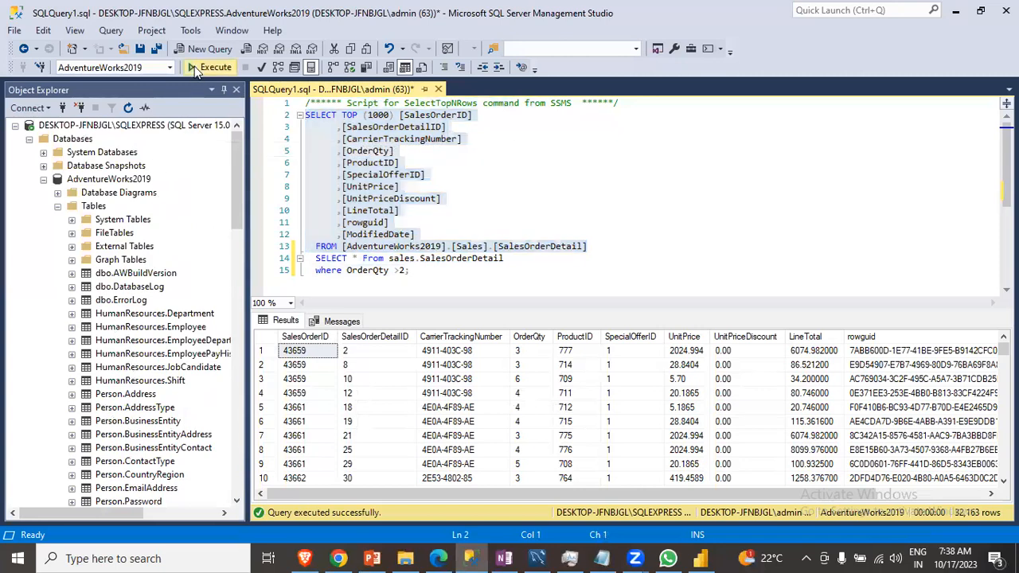
drag(484, 493, 443, 481)
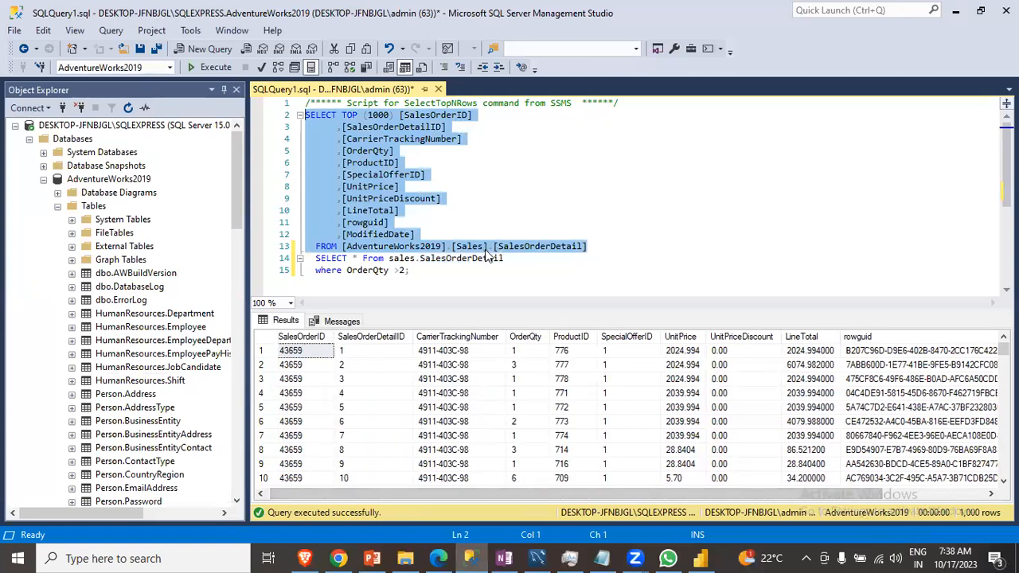
drag(735, 498, 472, 500)
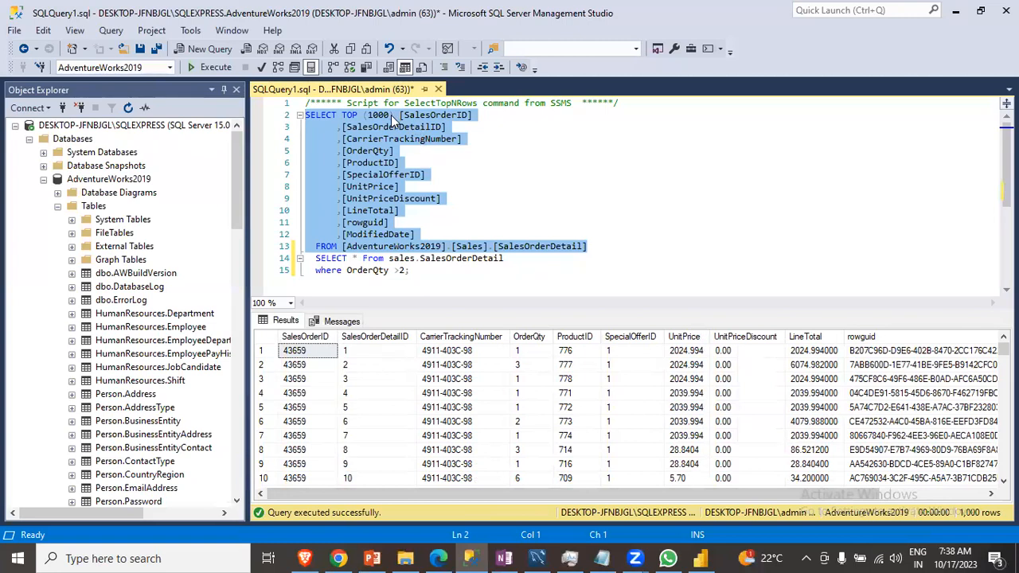
- Select and execute the query SELECT * From sales.SalesOrderDetail where OrderQty >2
scroll(433, 230, down, 2)
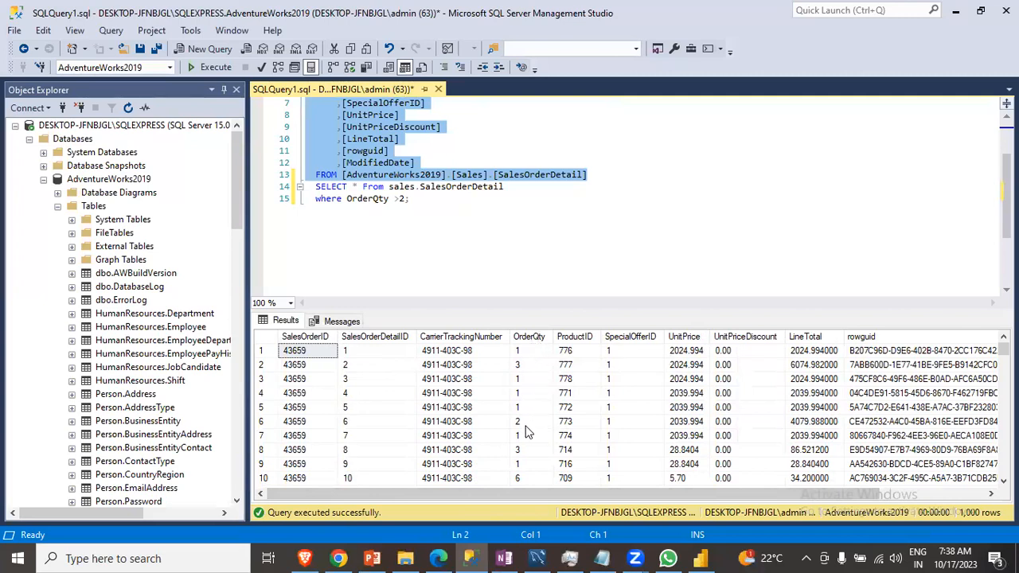
click(427, 202)
drag(427, 202, 316, 186)
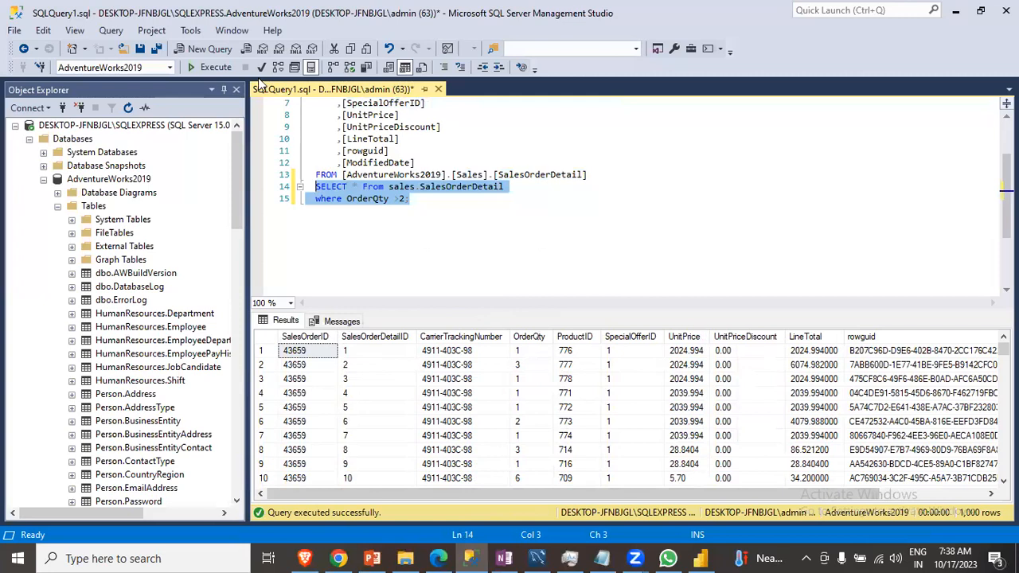
click(213, 69)
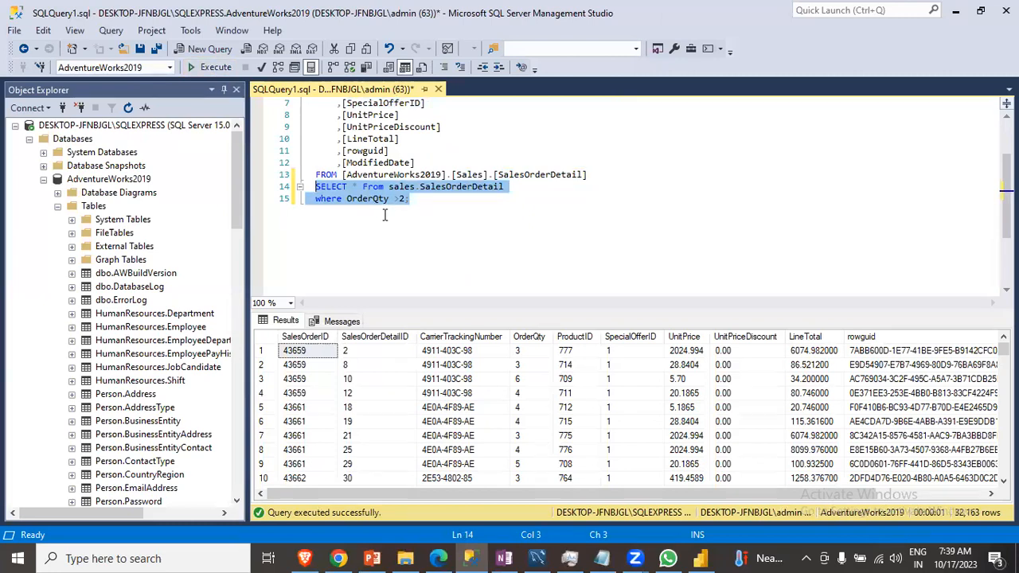
click(407, 203)
drag(404, 199, 317, 188)
click(413, 202)
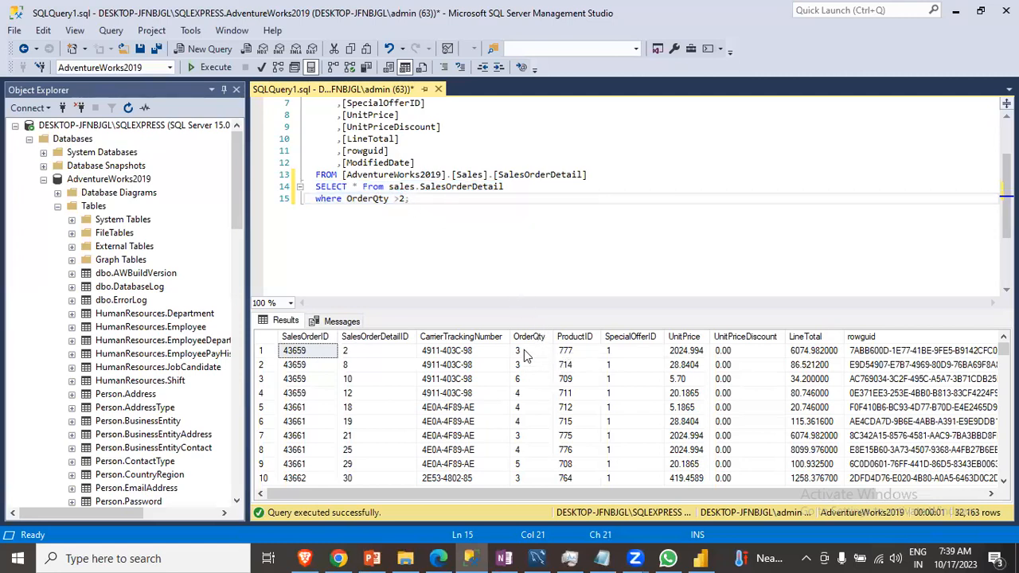
scroll(529, 358, down, 2)
scroll(530, 364, down, 1)
scroll(532, 363, up, 3)
- Return to Power BI Desktop and start a new SQL Server database connection
click(703, 557)
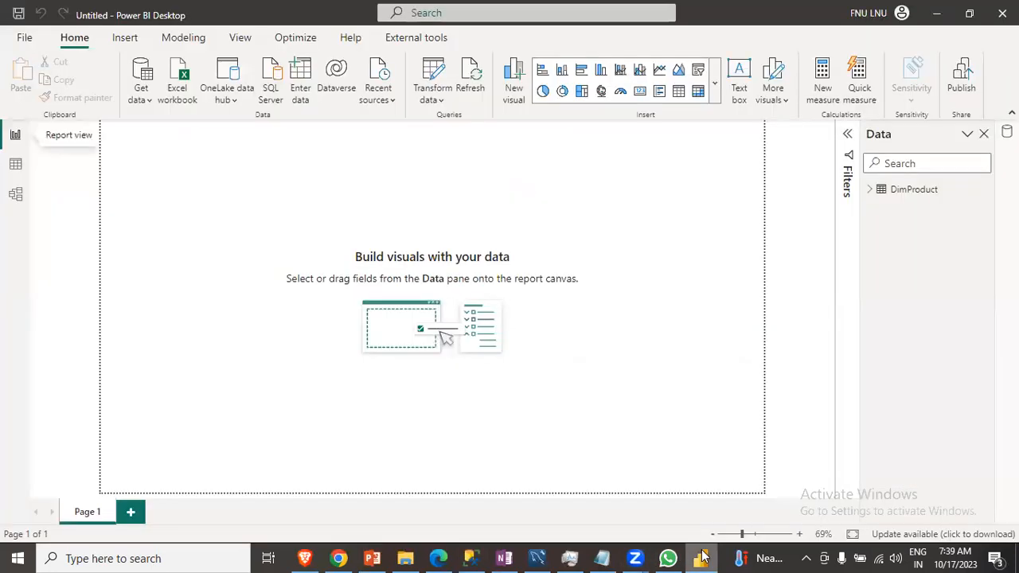
click(141, 96)
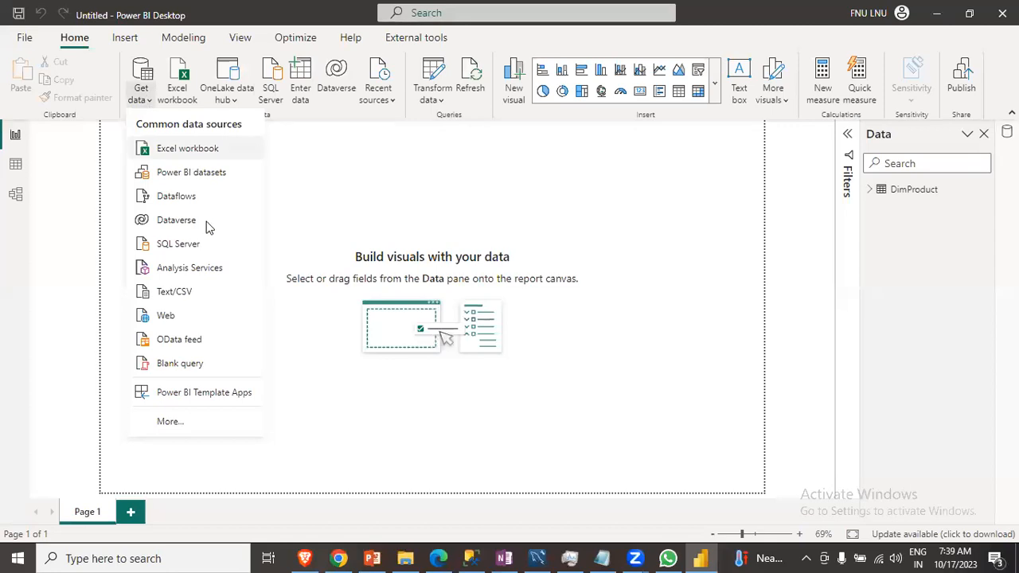
click(206, 246)
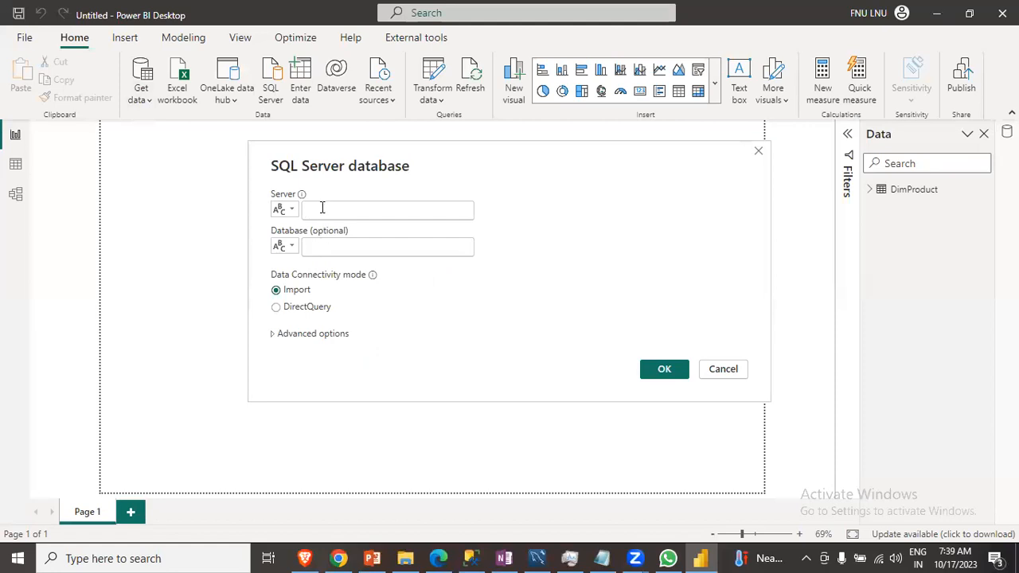
- Paste the server name DESKTOP-JFNBJGL\SQLEXPRESS from the OneNote note into the Server field
click(505, 559)
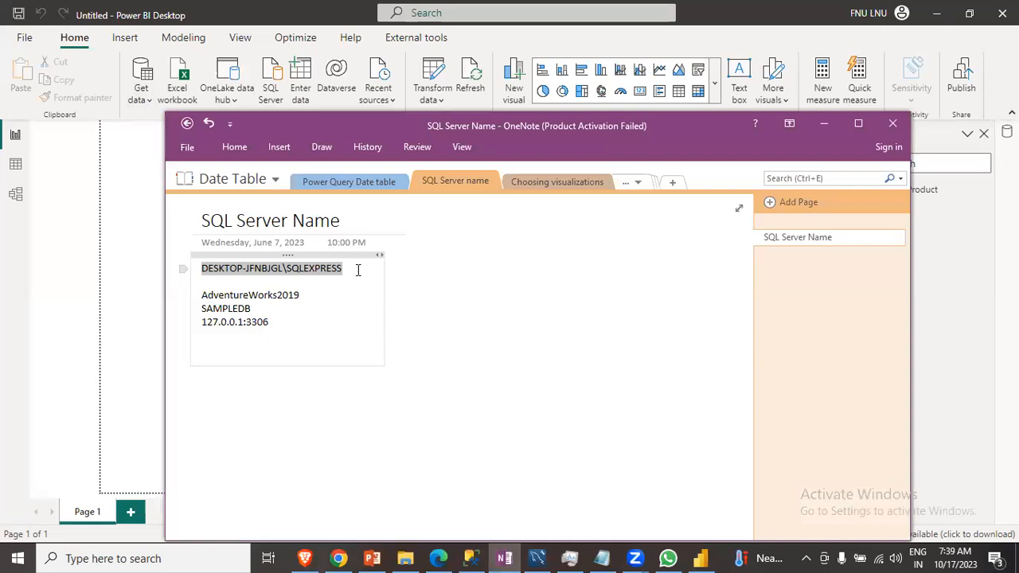
click(701, 559)
key(ctrl+v)
text(DESKTOP-JFNBJGL\SQLEXPRESS)
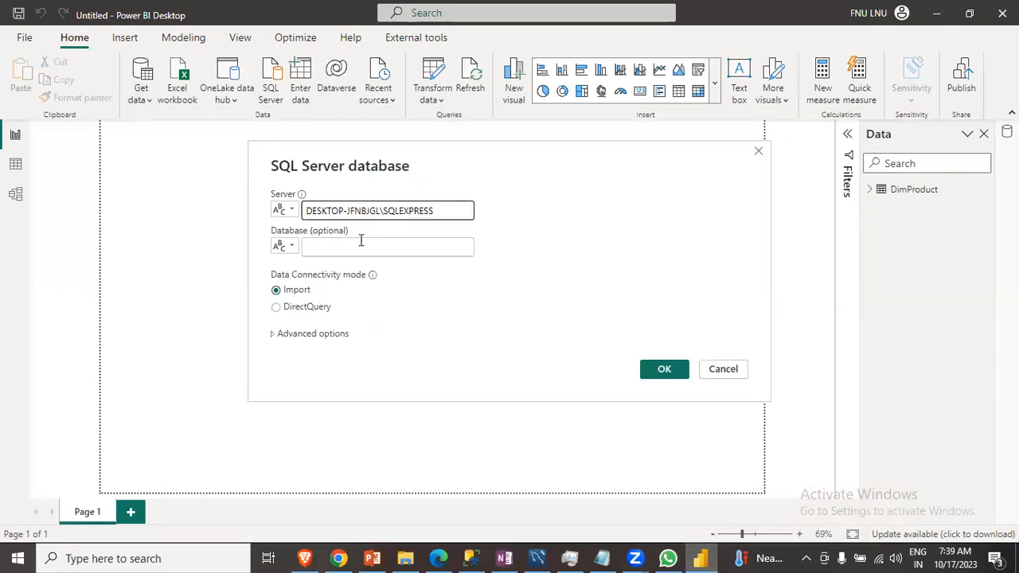
click(348, 246)
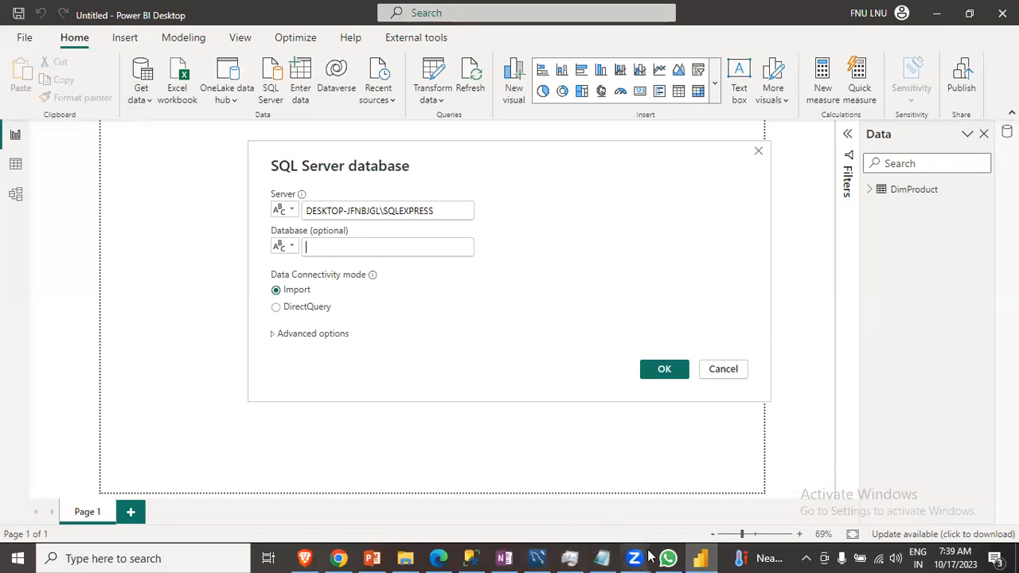
- Copy AdventureWorks2019 from the OneNote note and paste it into the Database field
click(506, 558)
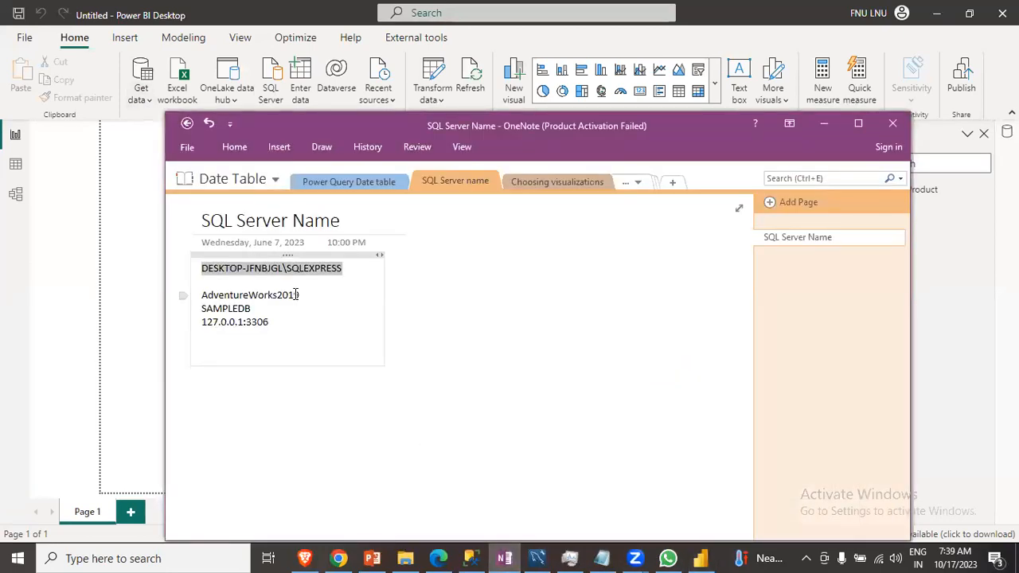
drag(302, 294, 199, 296)
key(ctrl+c)
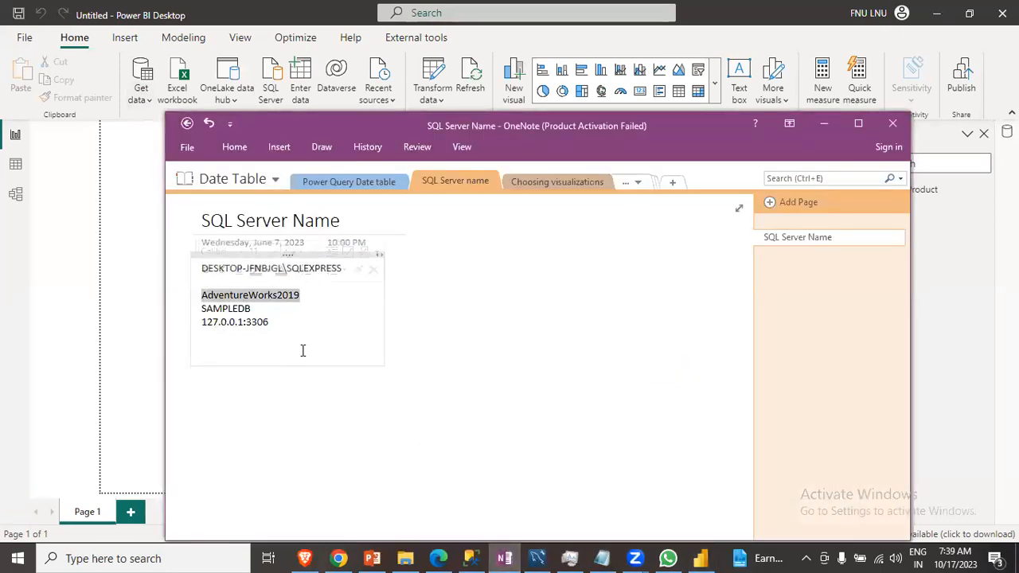
key(alt+Tab)
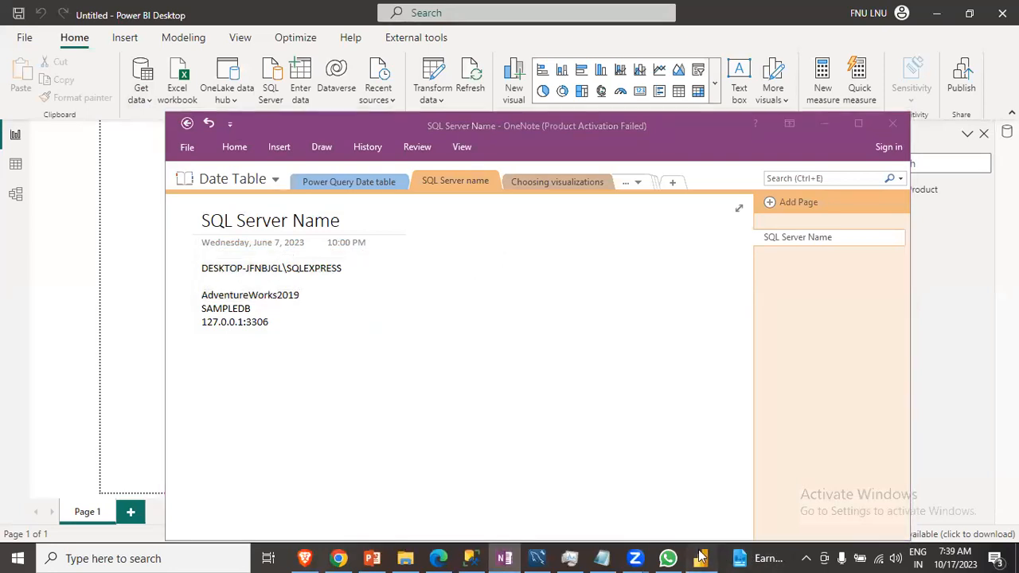
click(341, 251)
key(ctrl+v)
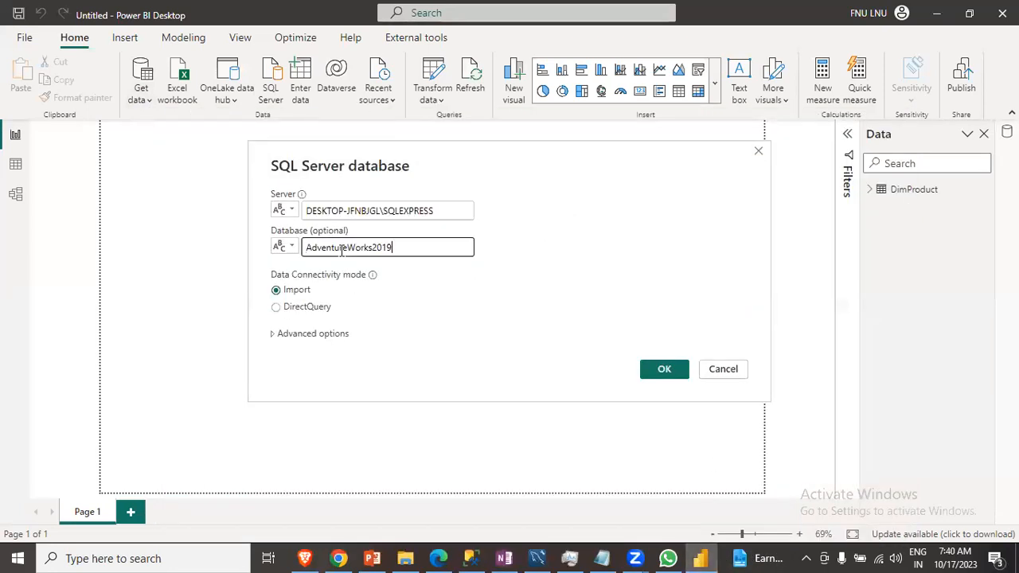
- Paste the SSMS query SELECT * From sales.SalesOrderDetail where OrderQty >2; as the advanced SQL statement and load the result
click(274, 334)
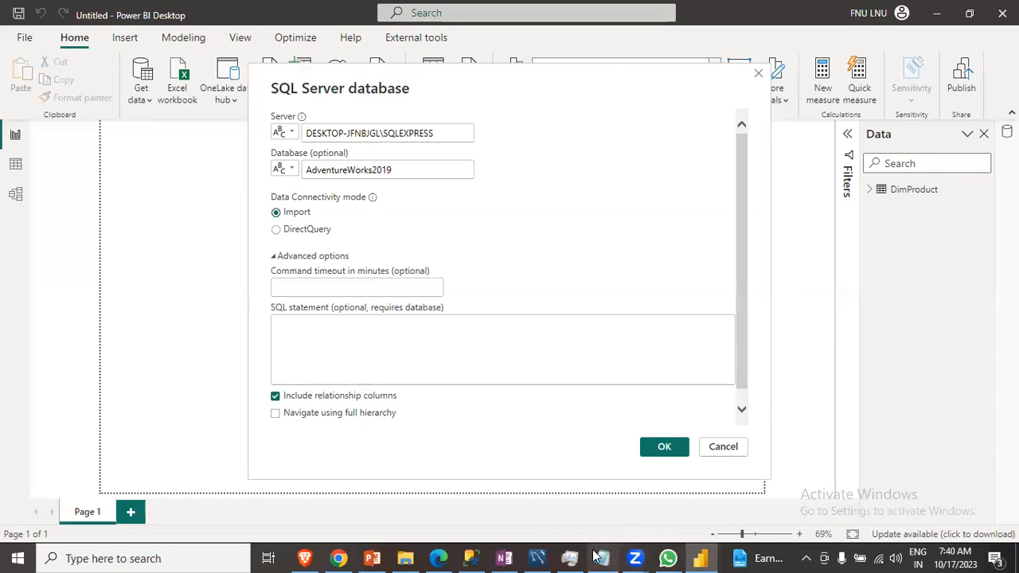
click(505, 558)
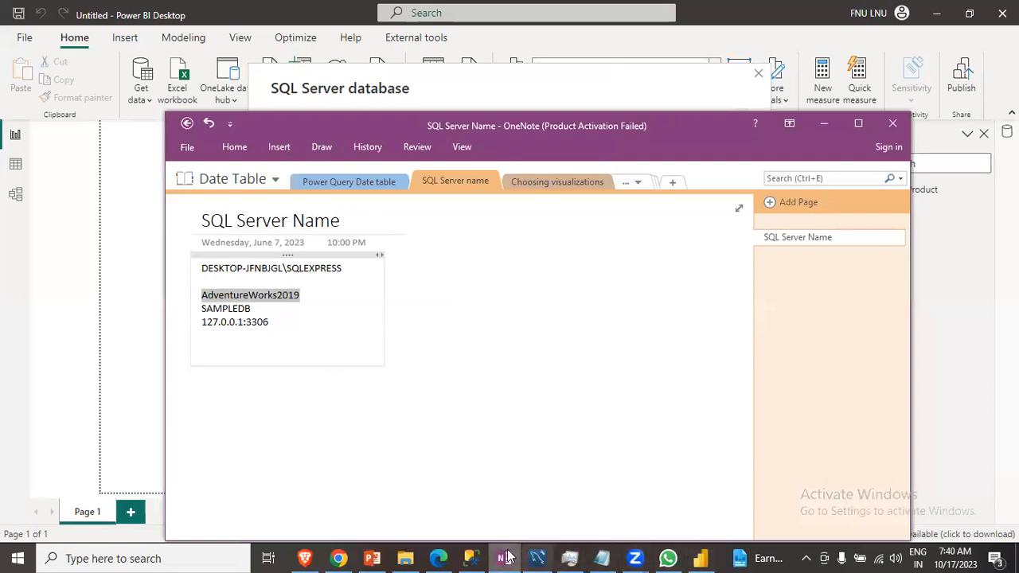
click(474, 557)
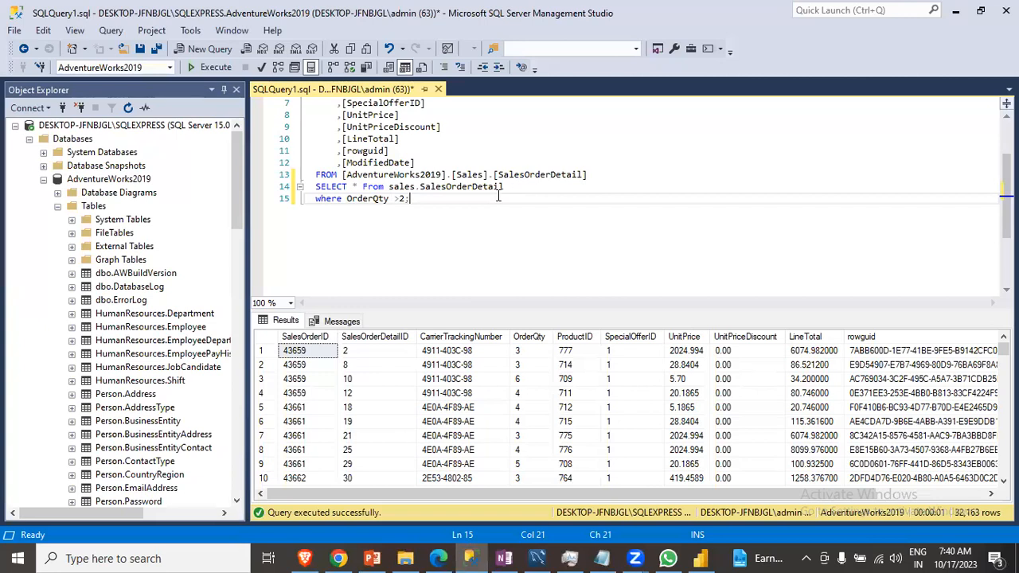
drag(409, 199, 312, 187)
key(ctrl+c)
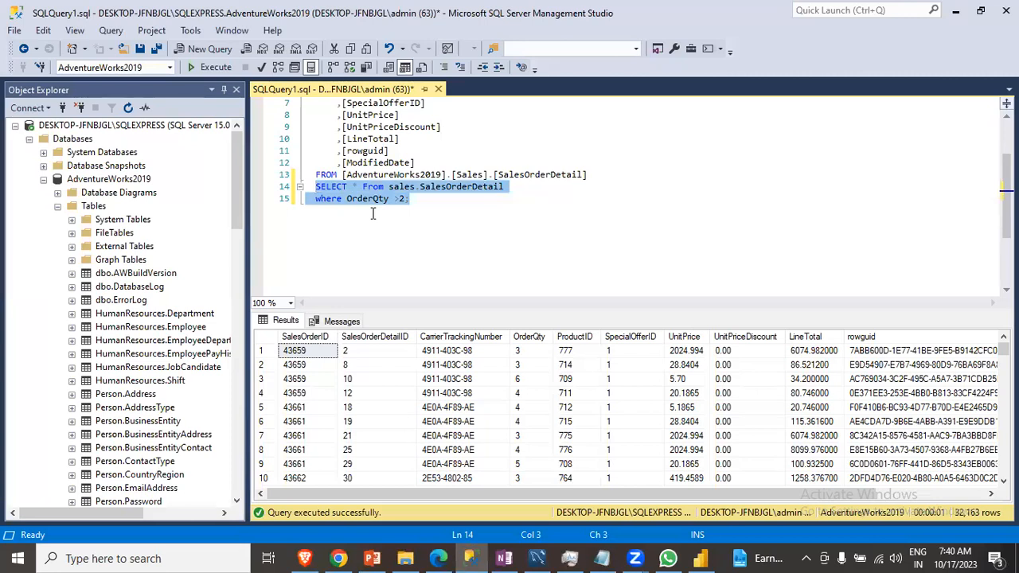
click(700, 558)
click(312, 321)
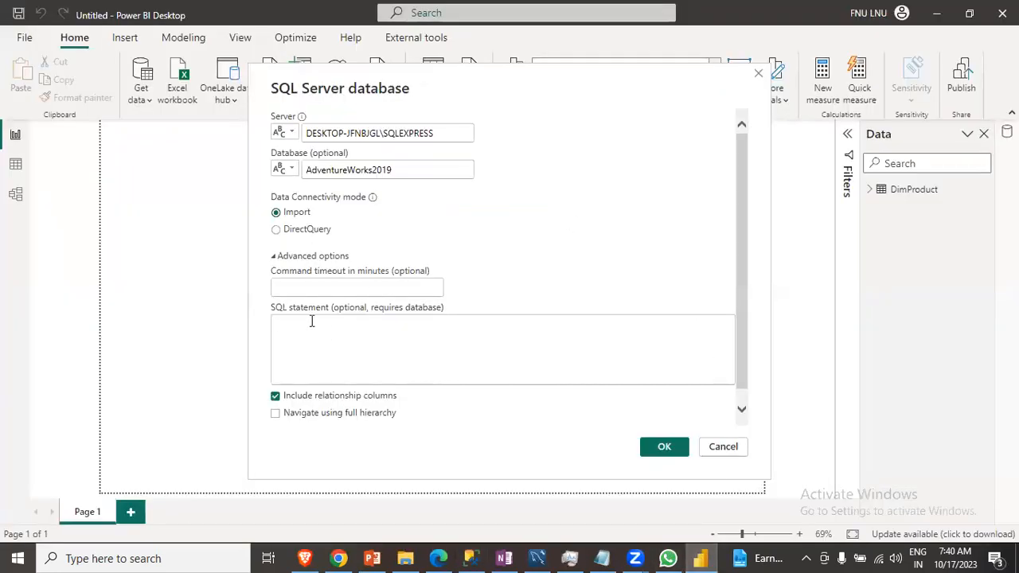
key(ctrl+v)
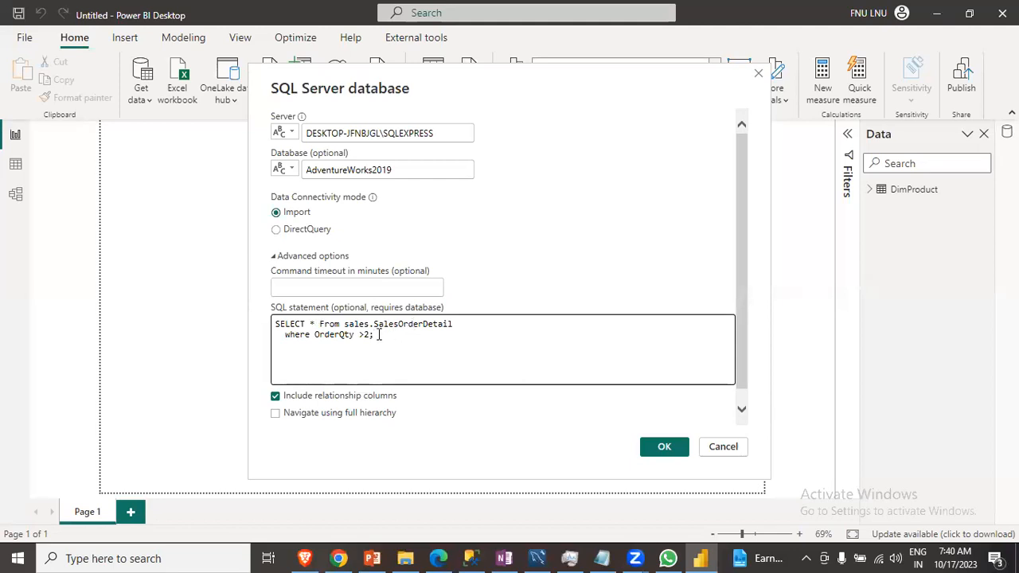
click(655, 451)
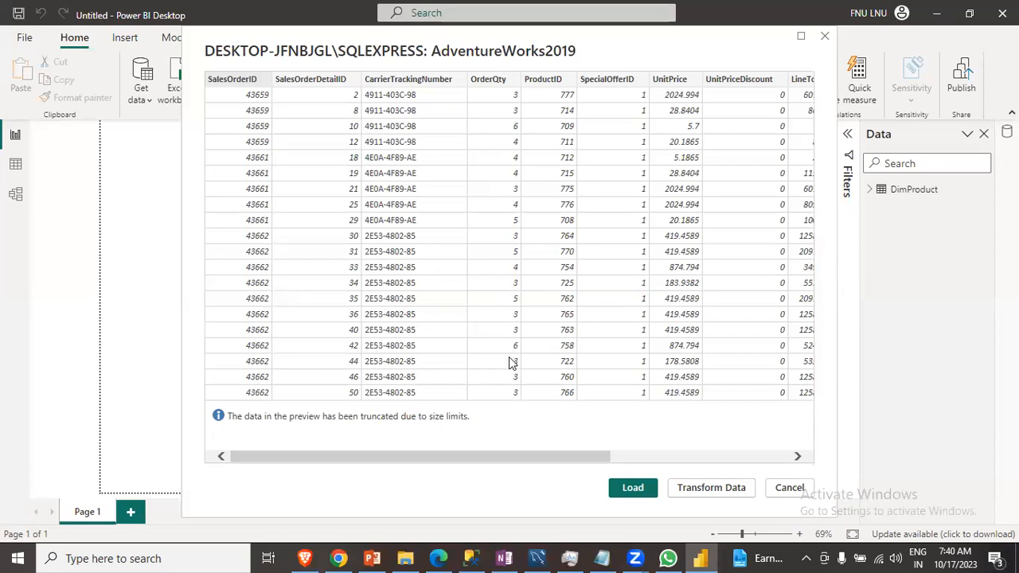
click(633, 488)
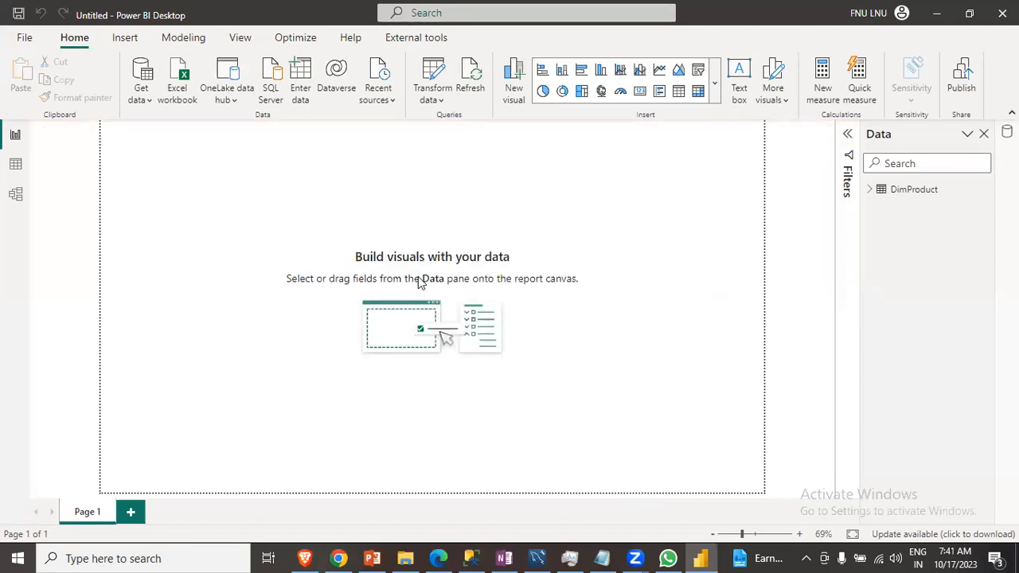
- Inspect Query1's rows and OrderQty filter values in Data view, then return to Report view
click(15, 164)
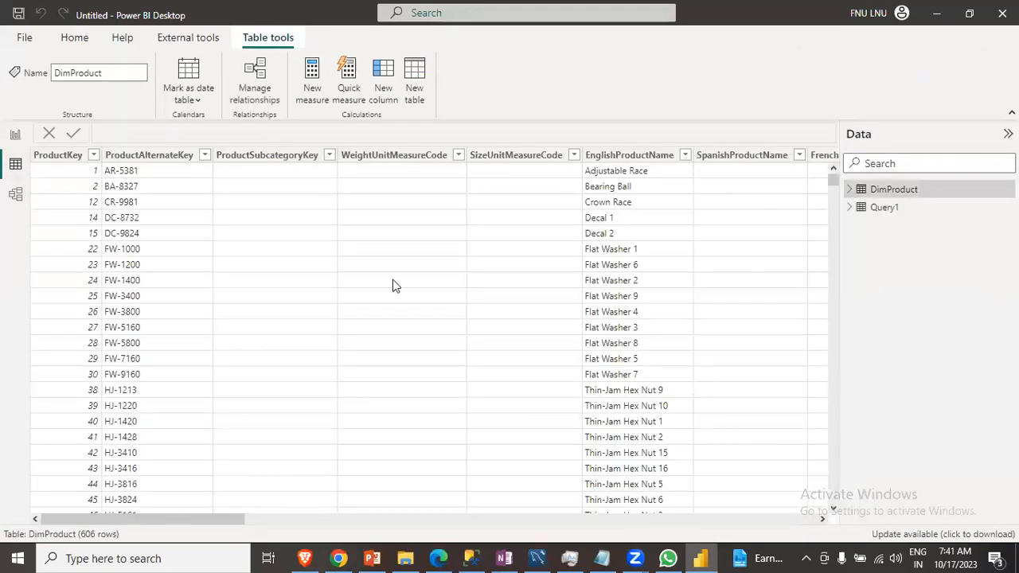
click(879, 215)
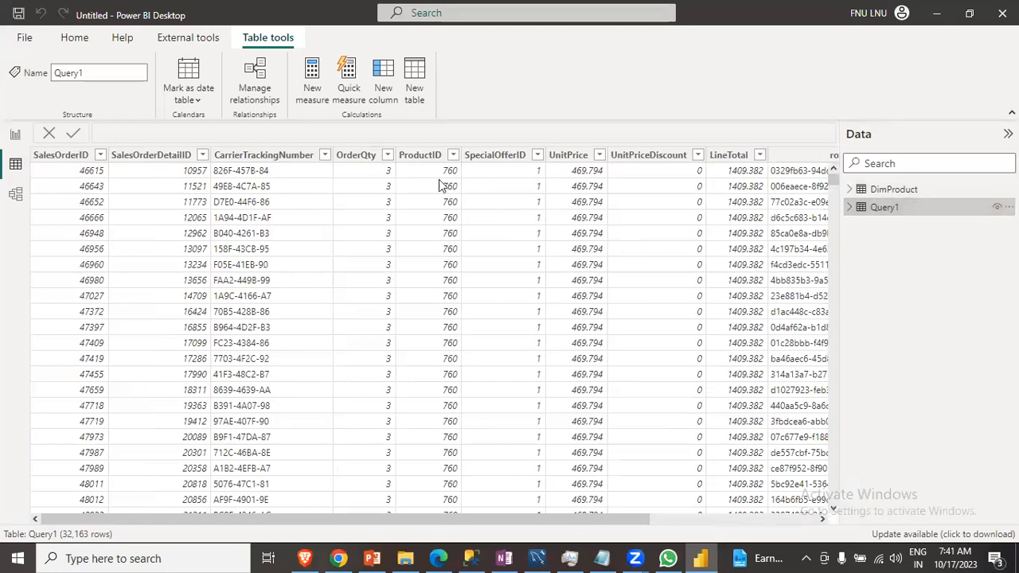
click(388, 158)
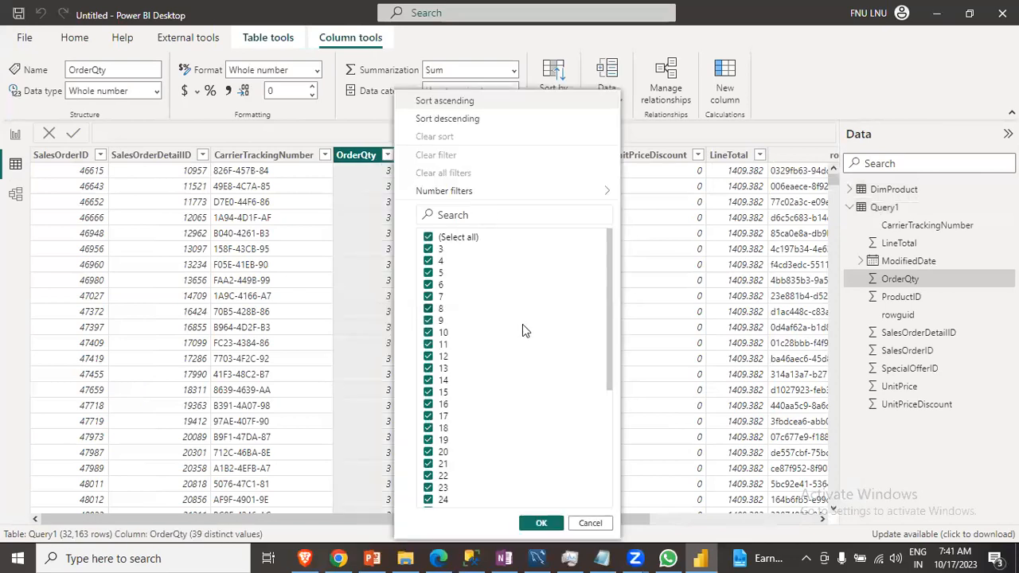
scroll(525, 343, down, 3)
scroll(530, 357, up, 3)
click(590, 524)
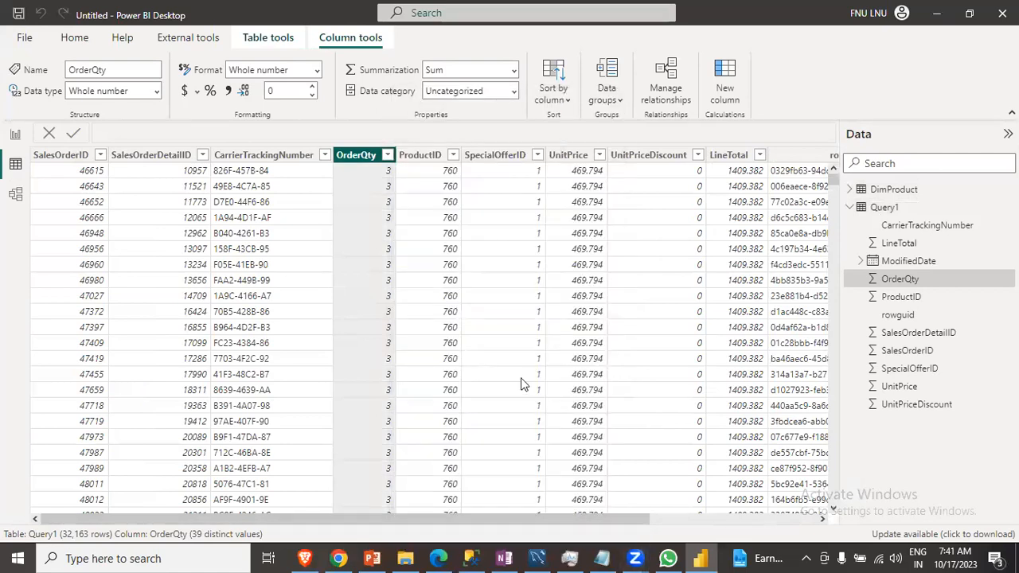
click(15, 134)
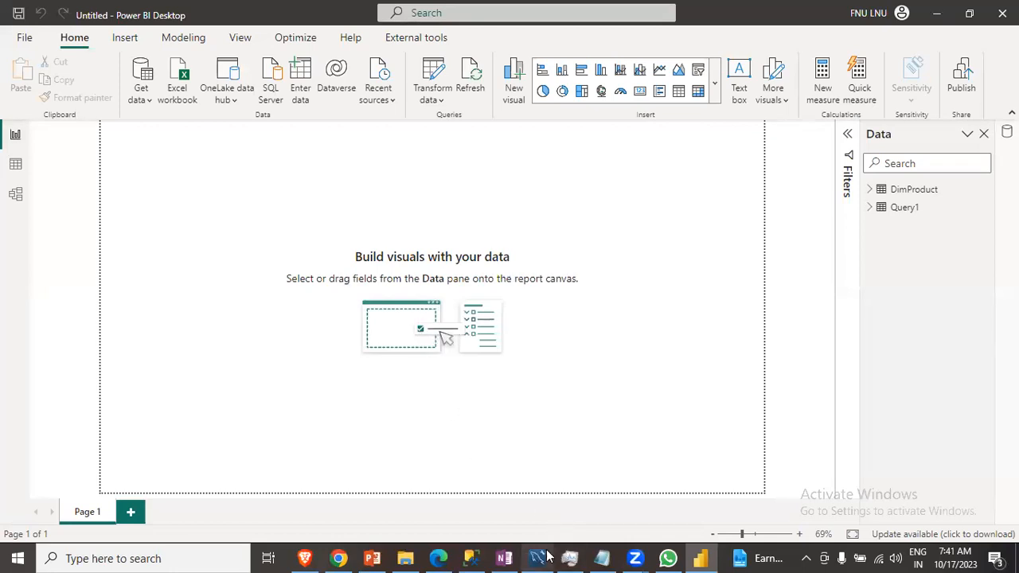
- Copy the MySQL Workbench query selecting sales.transactions with sales_qty>10 AND currency='INR' into the OneNote note below the server details
mouse_move(540, 556)
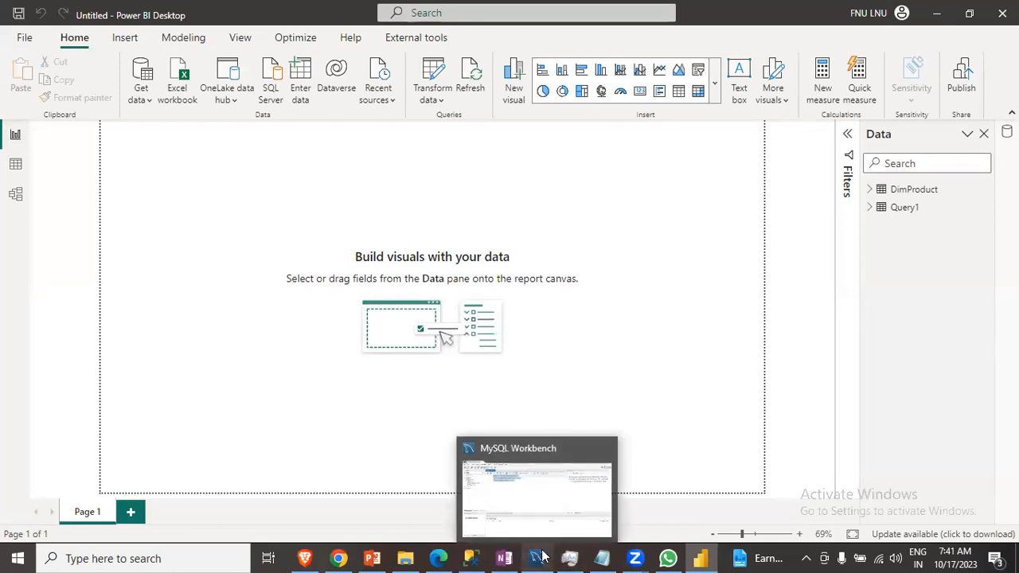
click(533, 503)
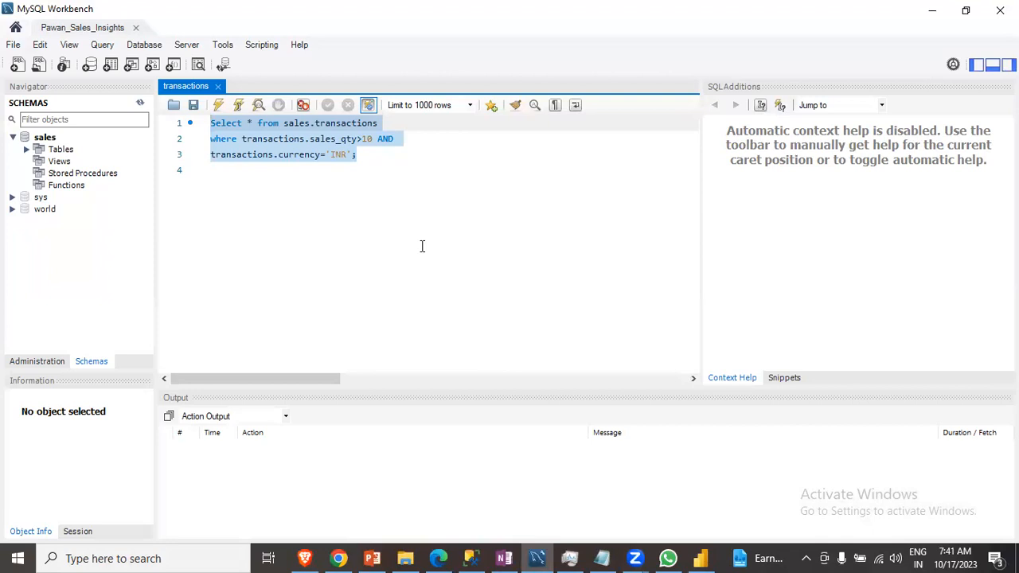
click(931, 16)
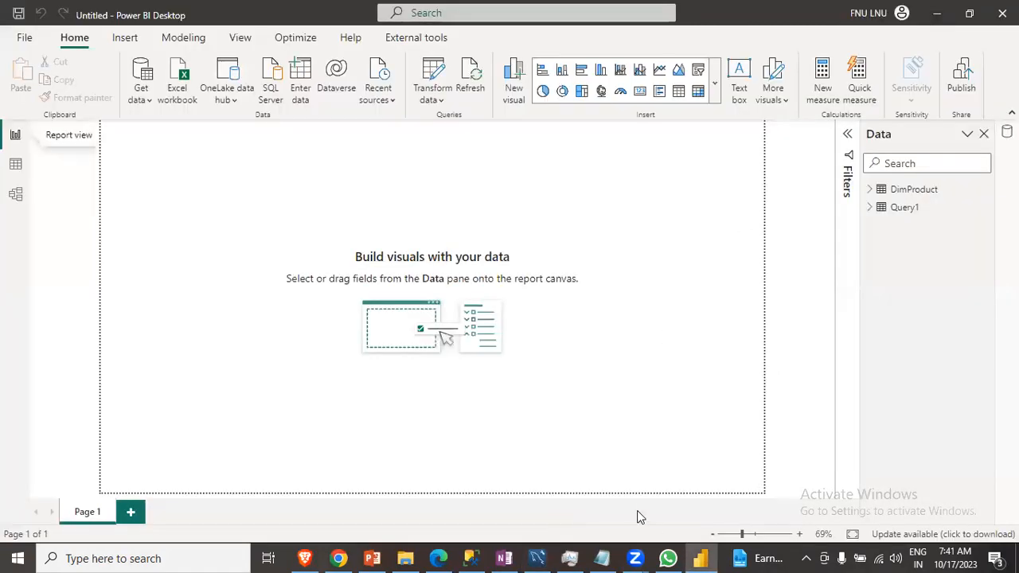
click(534, 557)
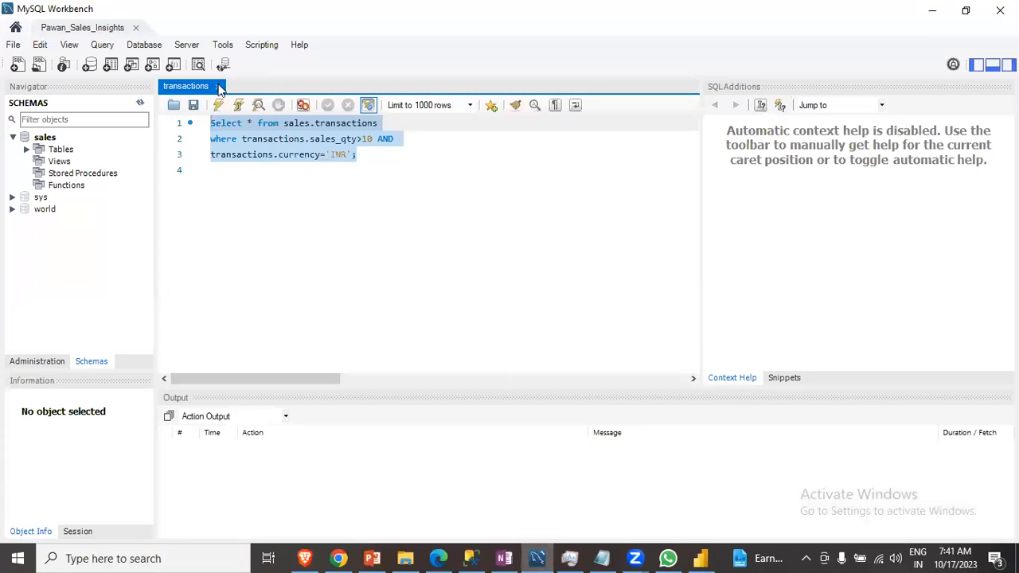
click(390, 159)
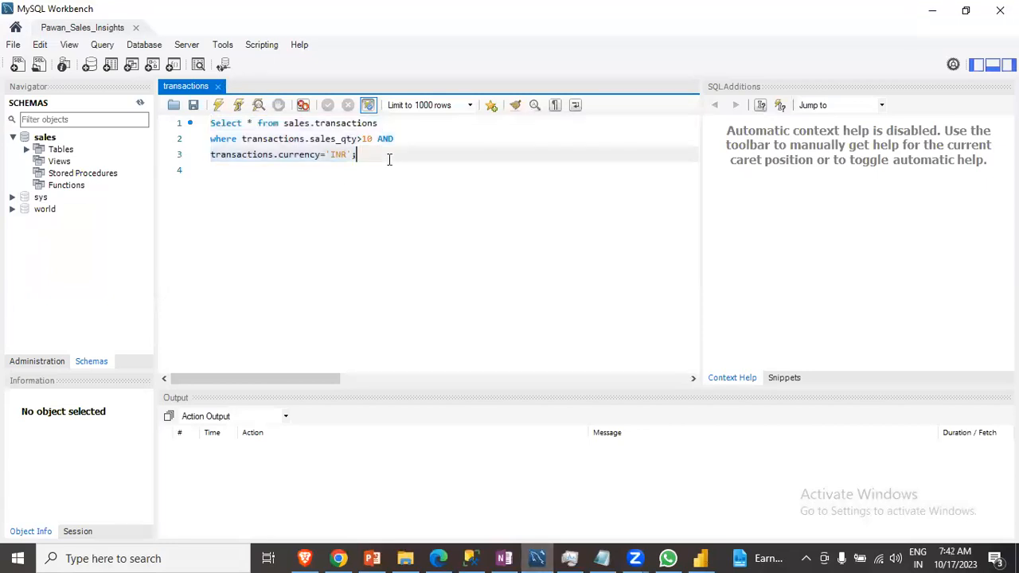
drag(368, 158, 204, 121)
key(ctrl+c)
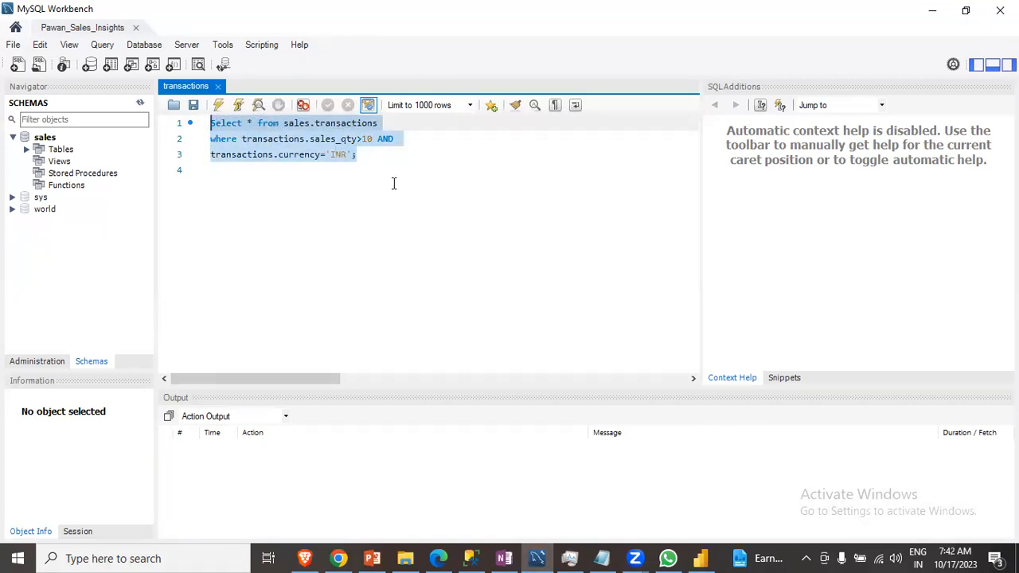
click(507, 557)
click(308, 328)
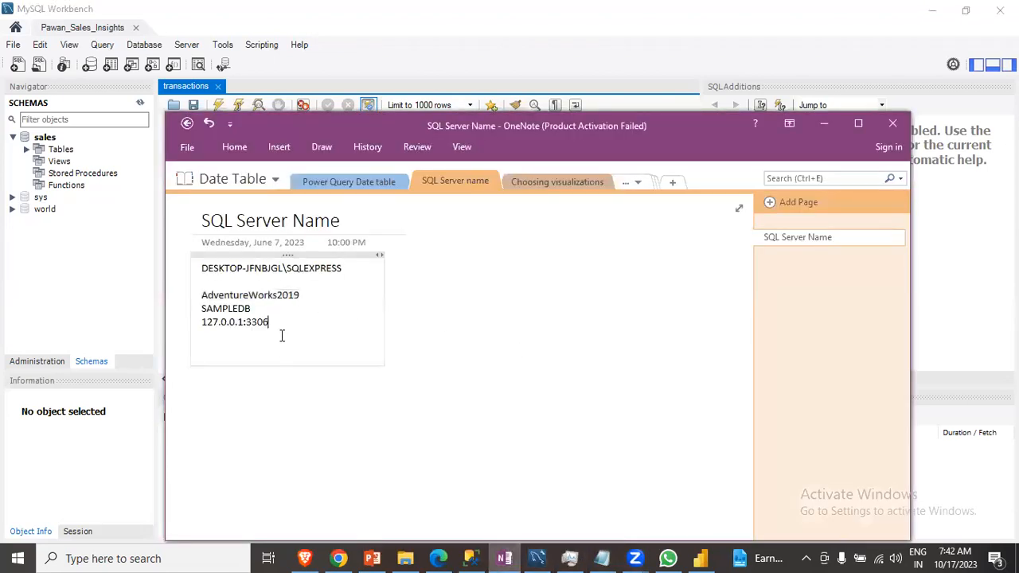
key(Return)
key(Return)
key(Return)
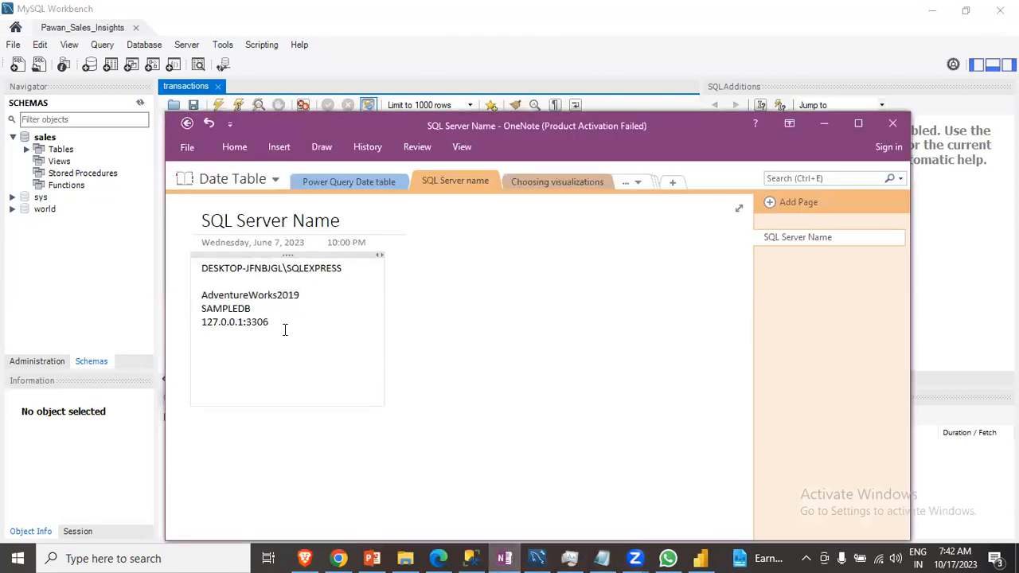
key(ctrl+v)
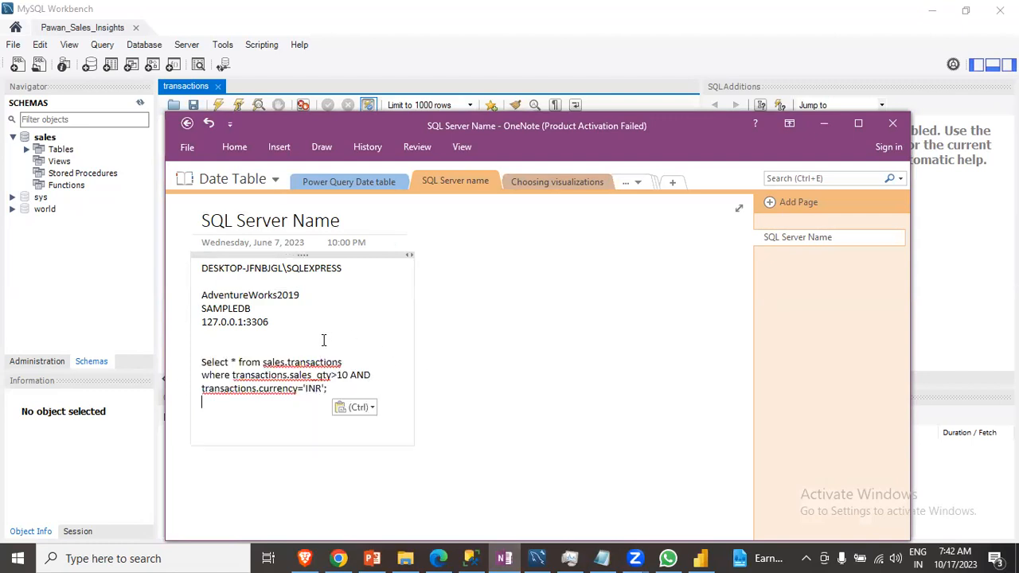
- Close the transactions query tab and the Pawan_Sales_Insights connection in MySQL Workbench
click(538, 558)
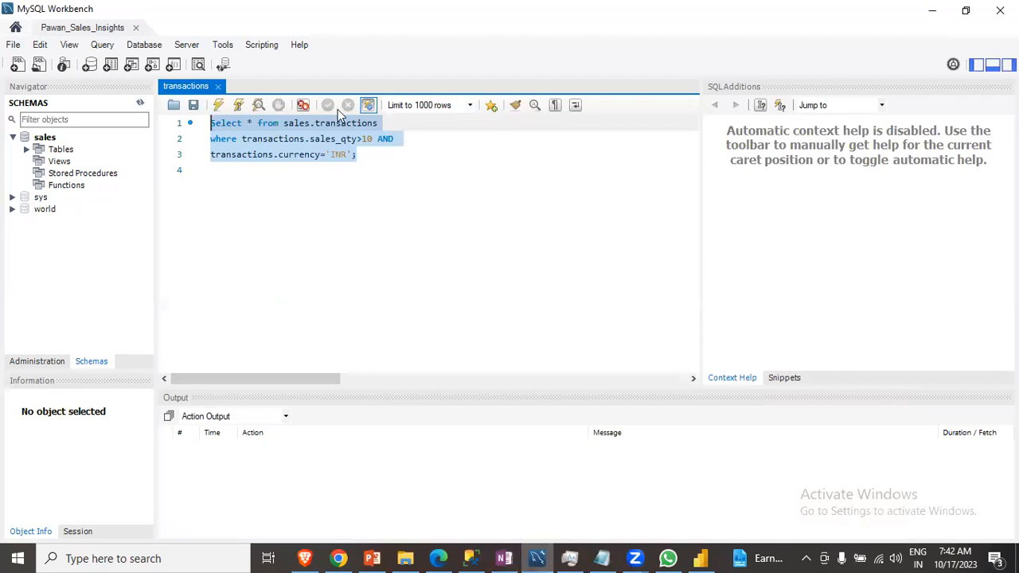
click(217, 86)
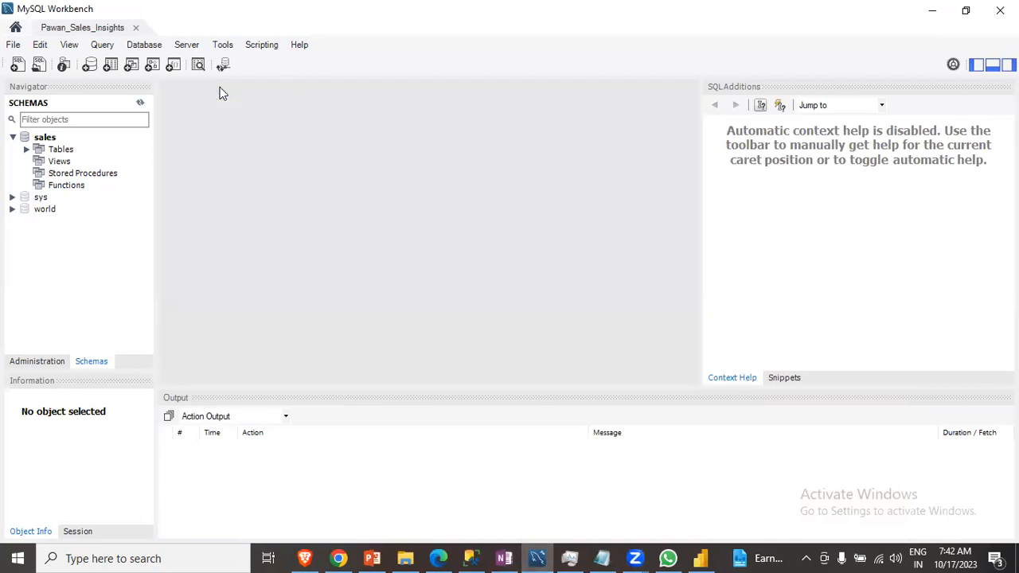
click(136, 27)
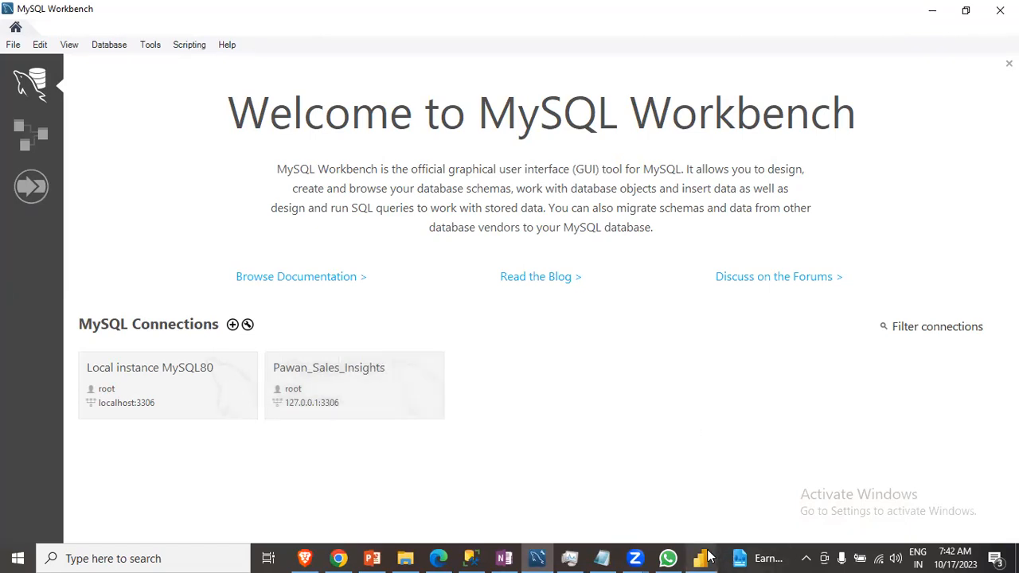
- Start a new Get Data connection in Power BI by searching for mysql and choosing MySQL database
mouse_move(706, 559)
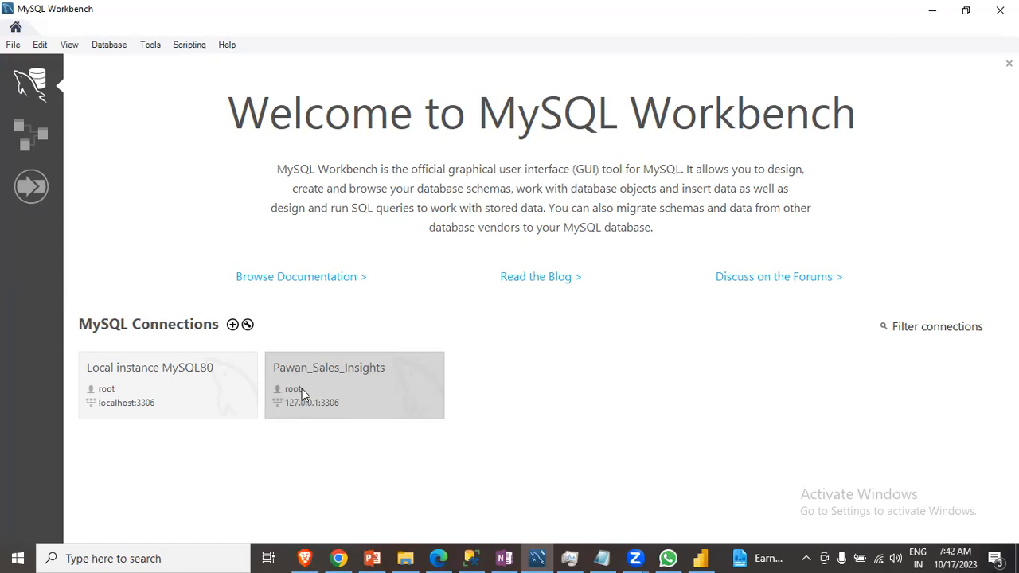
click(701, 559)
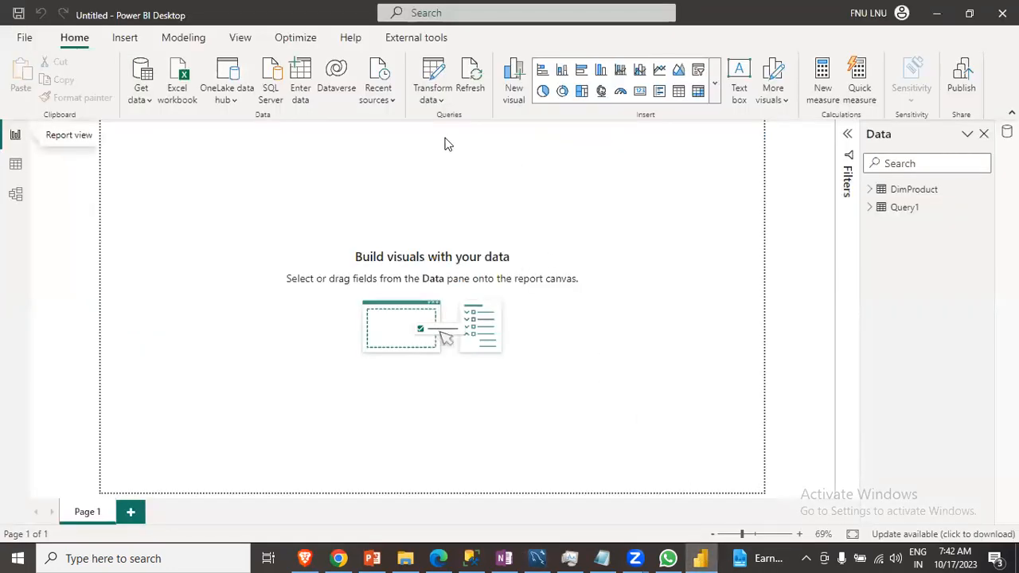
click(142, 93)
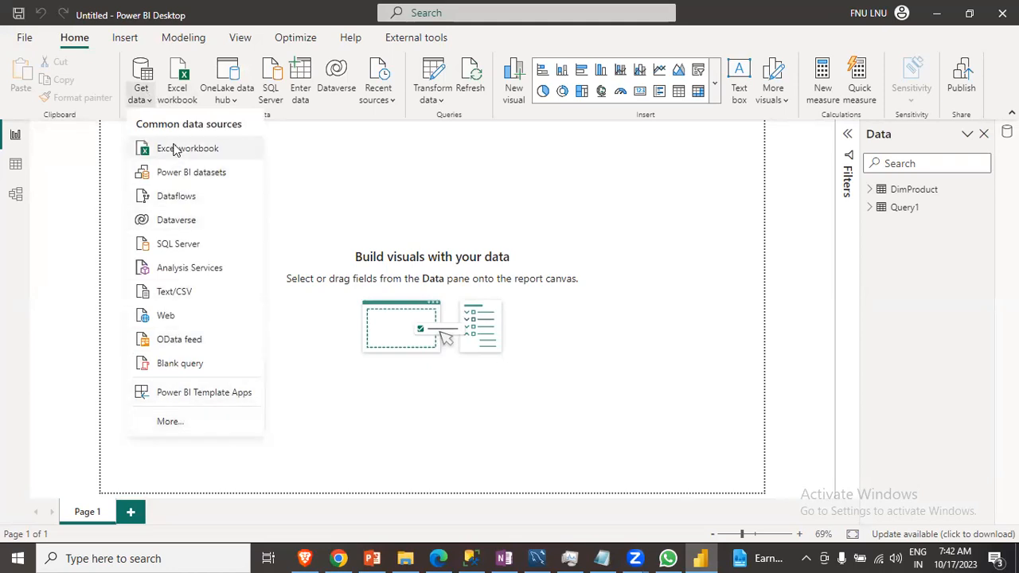
click(170, 422)
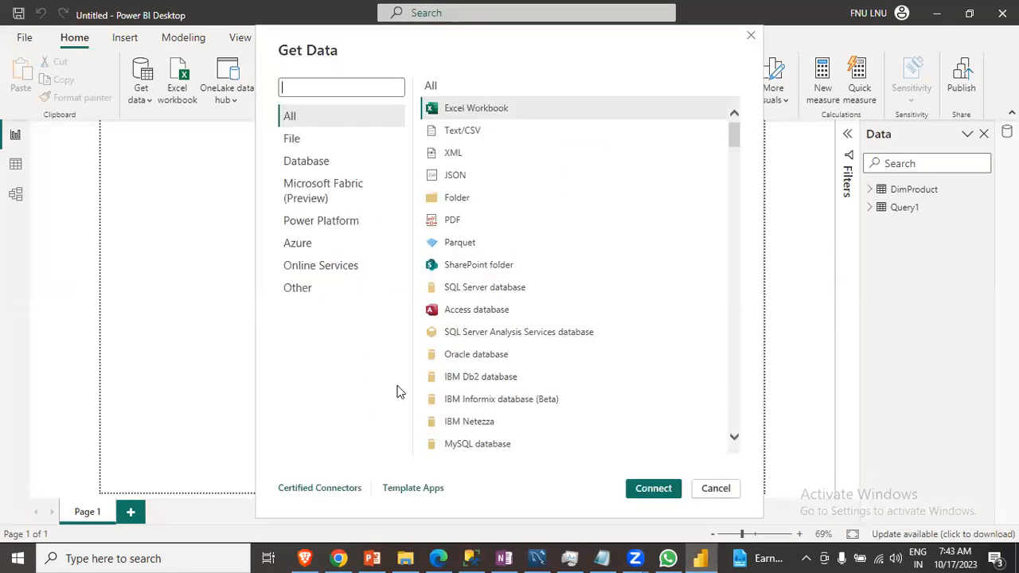
click(327, 89)
text(mysql)
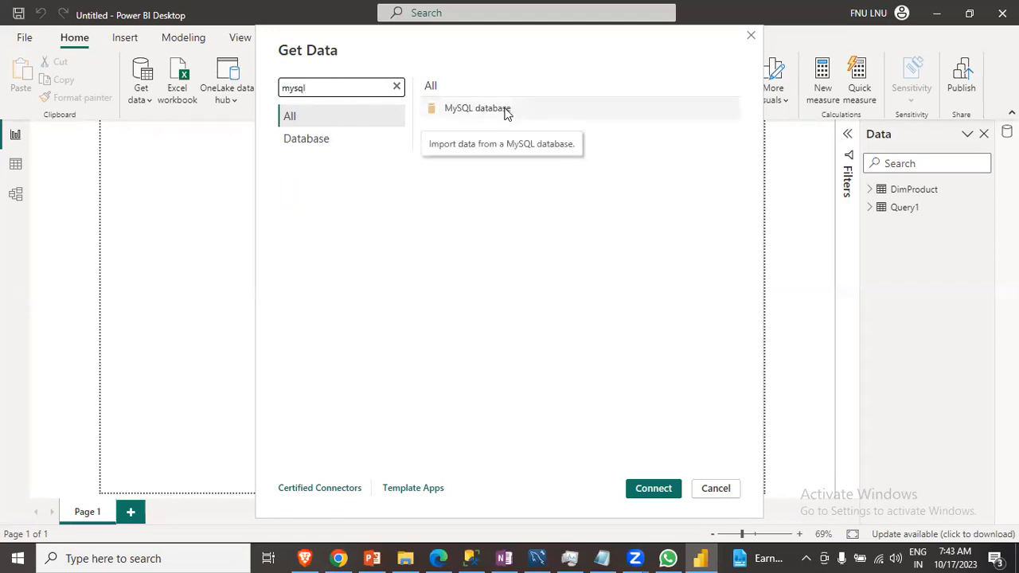
click(505, 112)
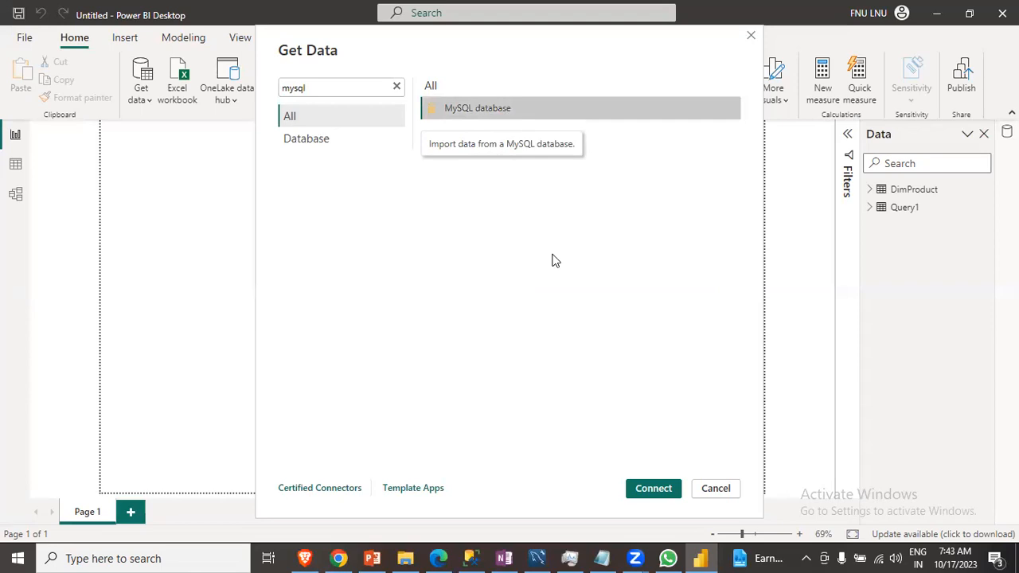
click(654, 489)
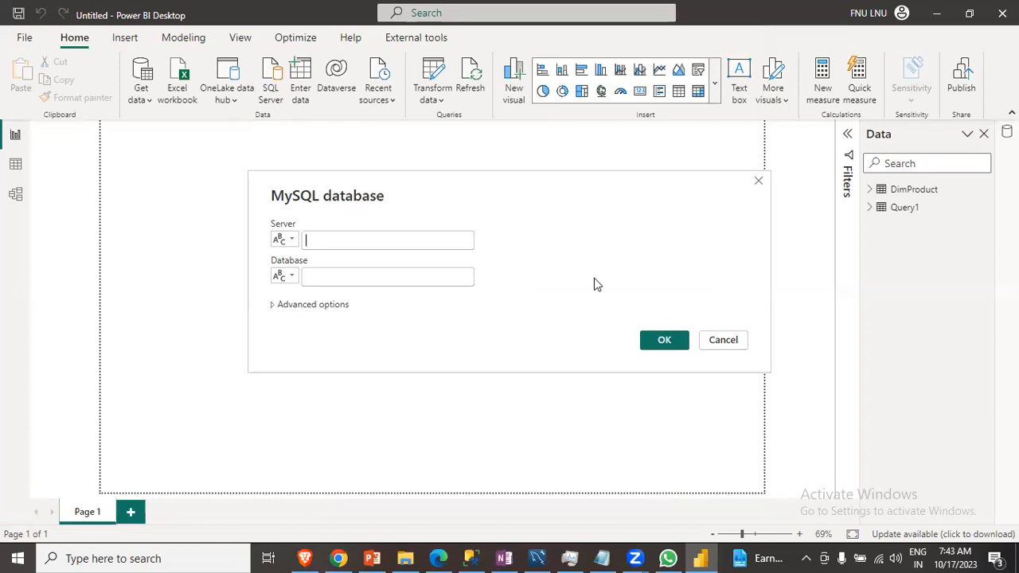
- Copy 127.0.0.1:3306 from the OneNote note into the MySQL Server field
click(381, 239)
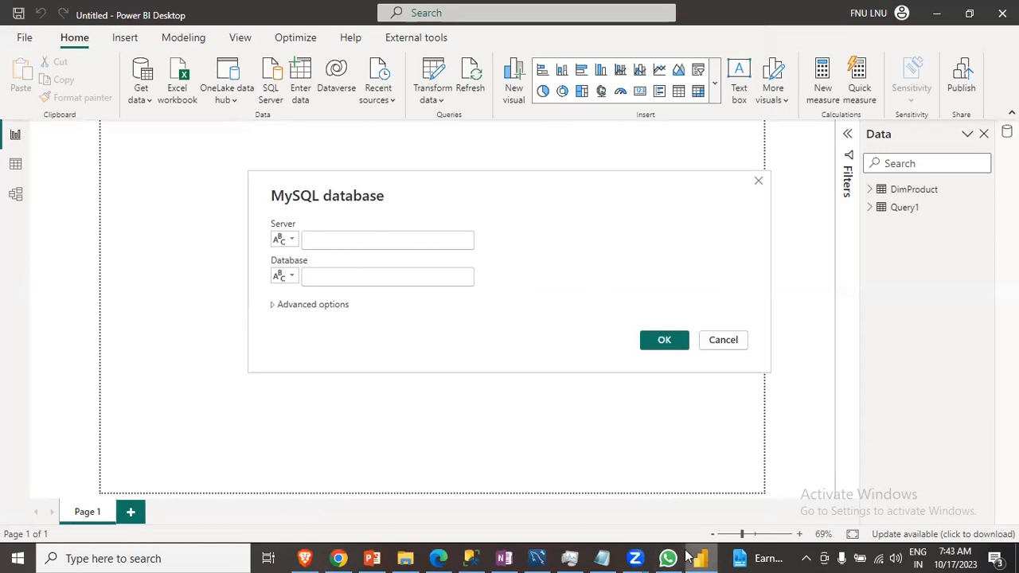
click(538, 557)
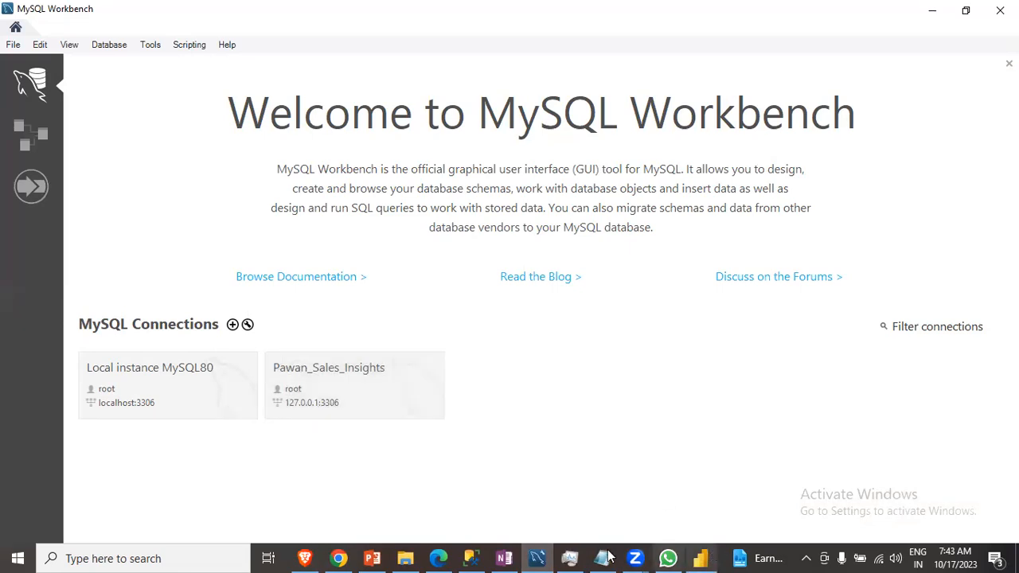
click(507, 558)
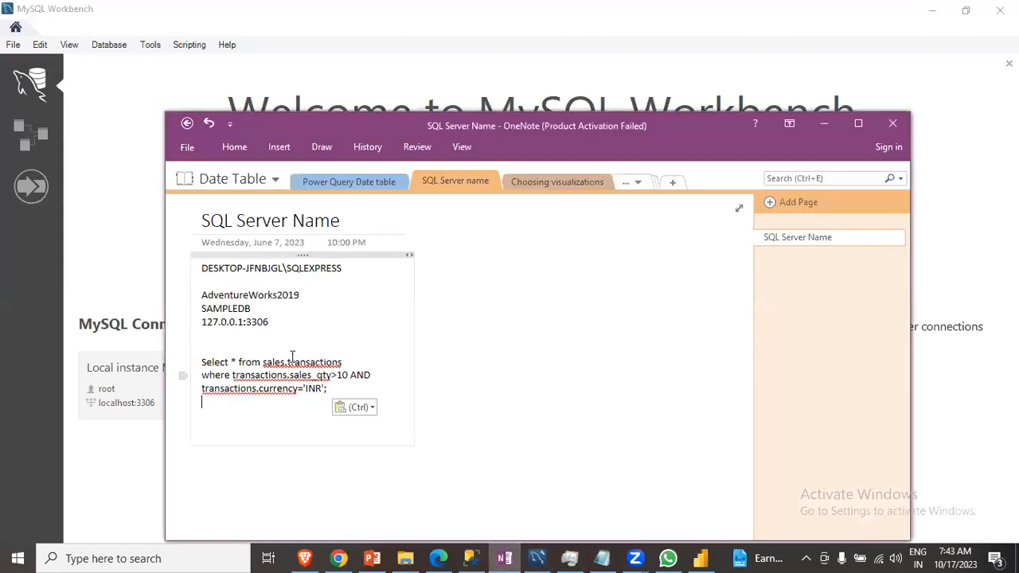
drag(271, 322, 199, 323)
key(ctrl+c)
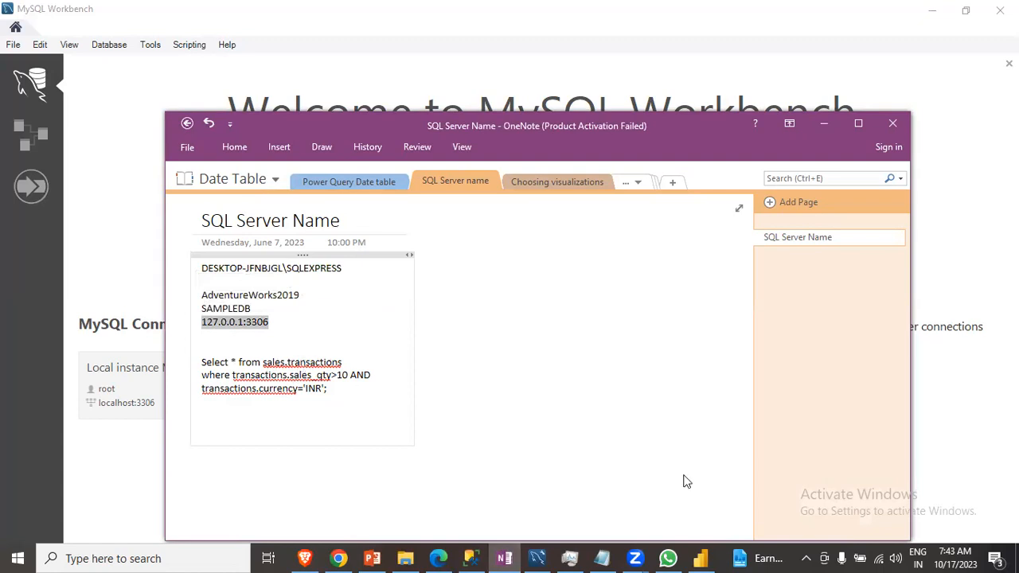
click(711, 558)
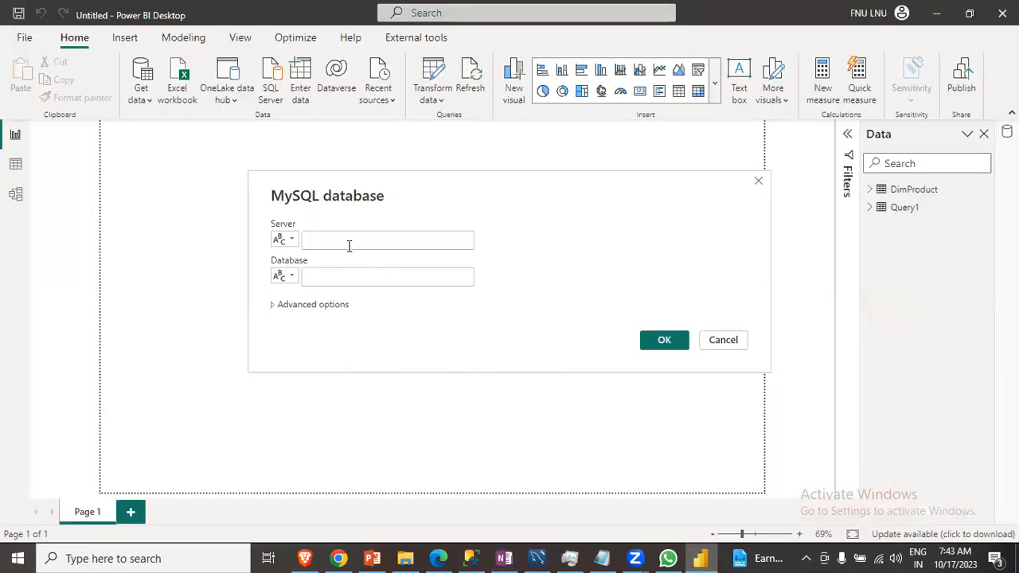
key(ctrl+v)
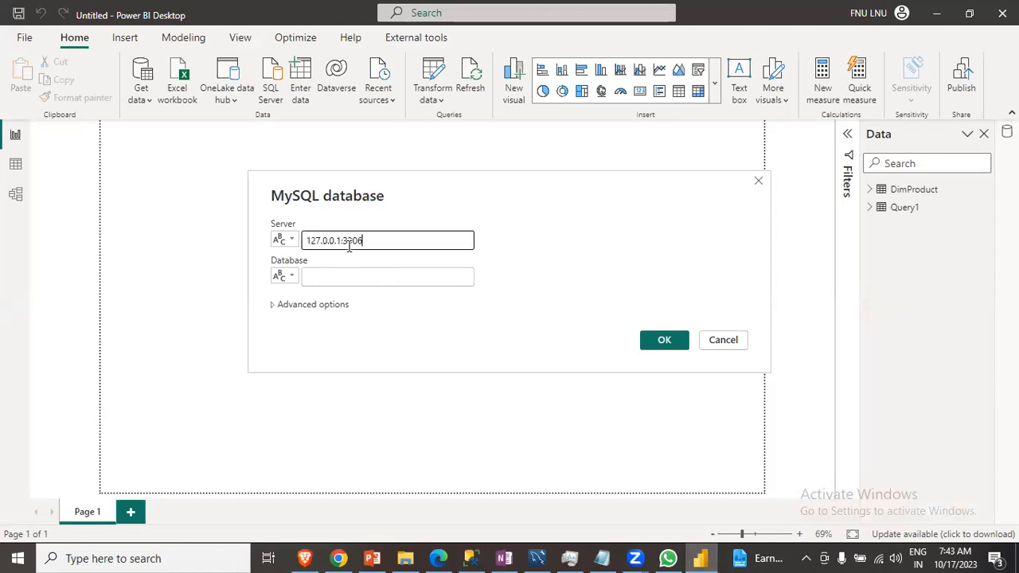
- Enter sales as the database and confirm the MySQL database connection
click(341, 277)
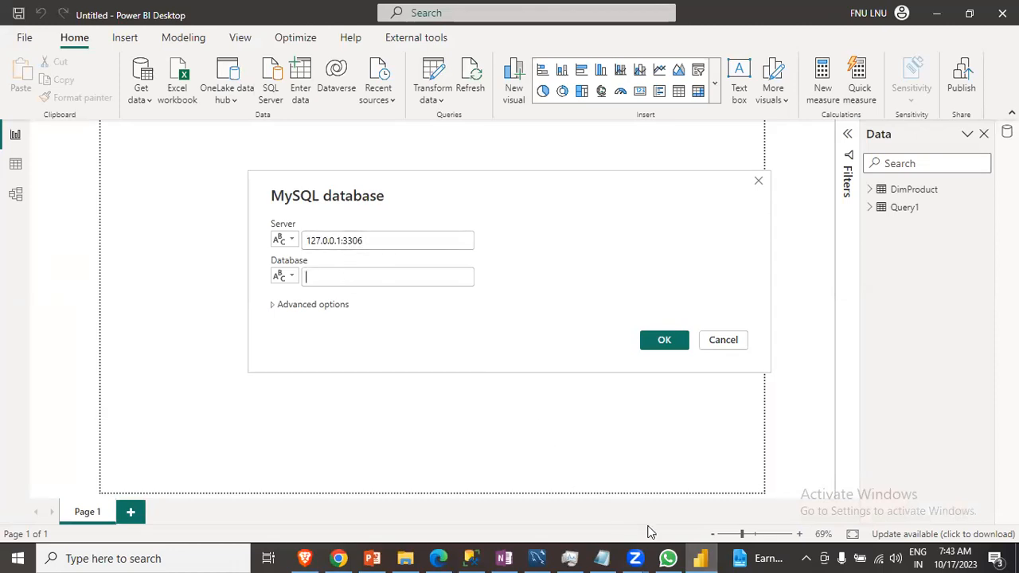
click(537, 559)
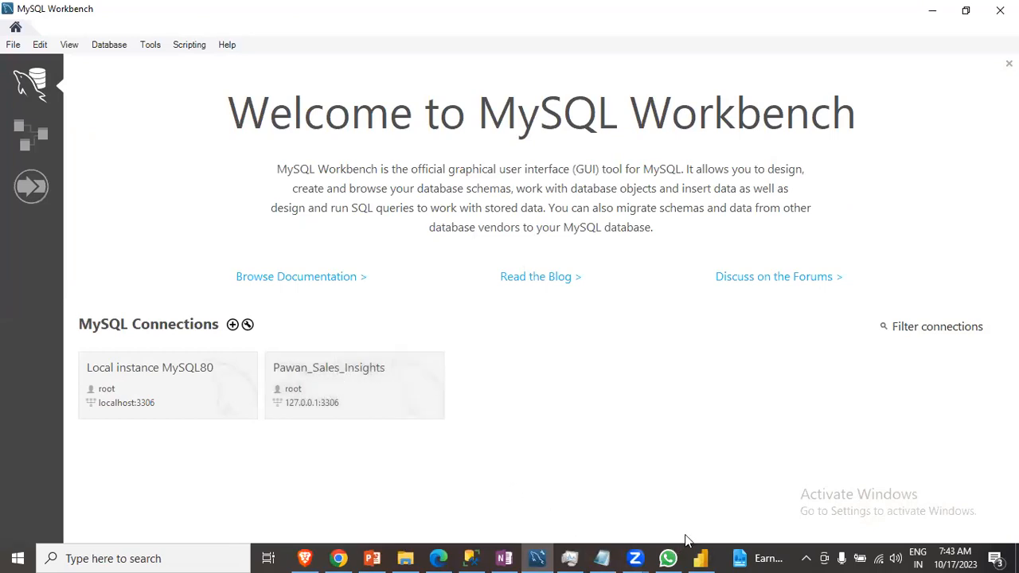
click(701, 558)
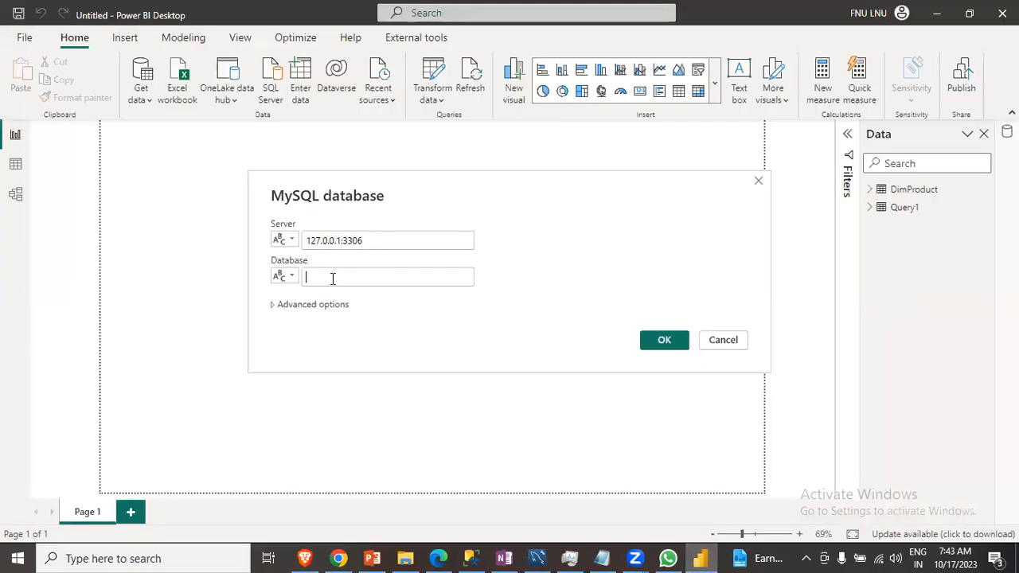
click(333, 279)
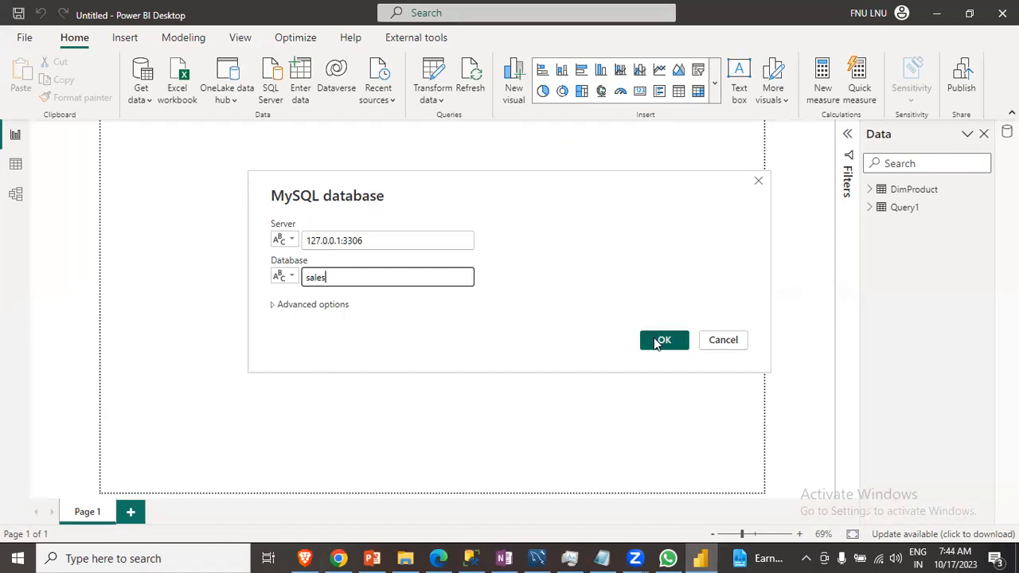
click(657, 342)
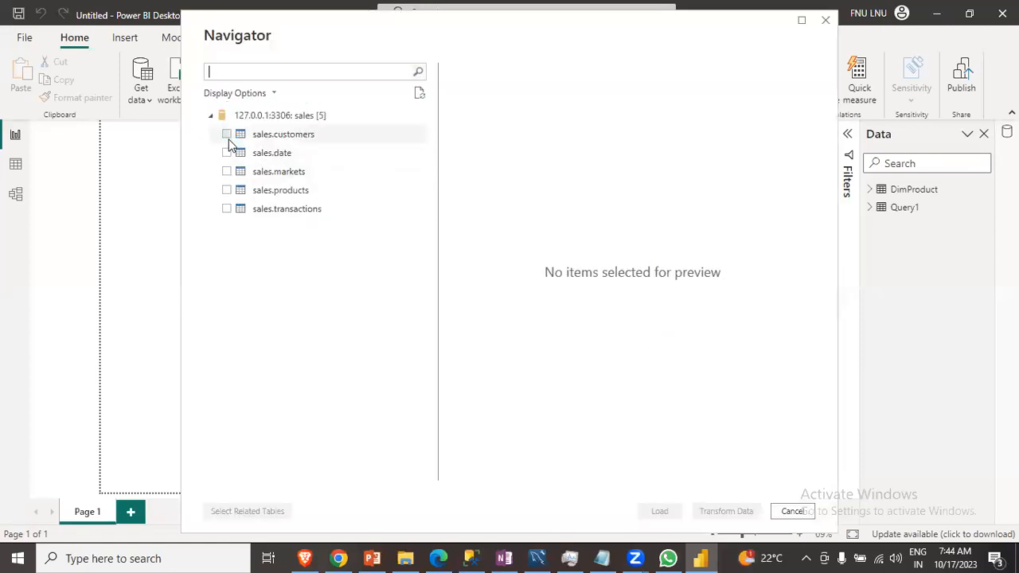
- Tick the sales tables in the Navigator, then cancel it without loading
click(226, 135)
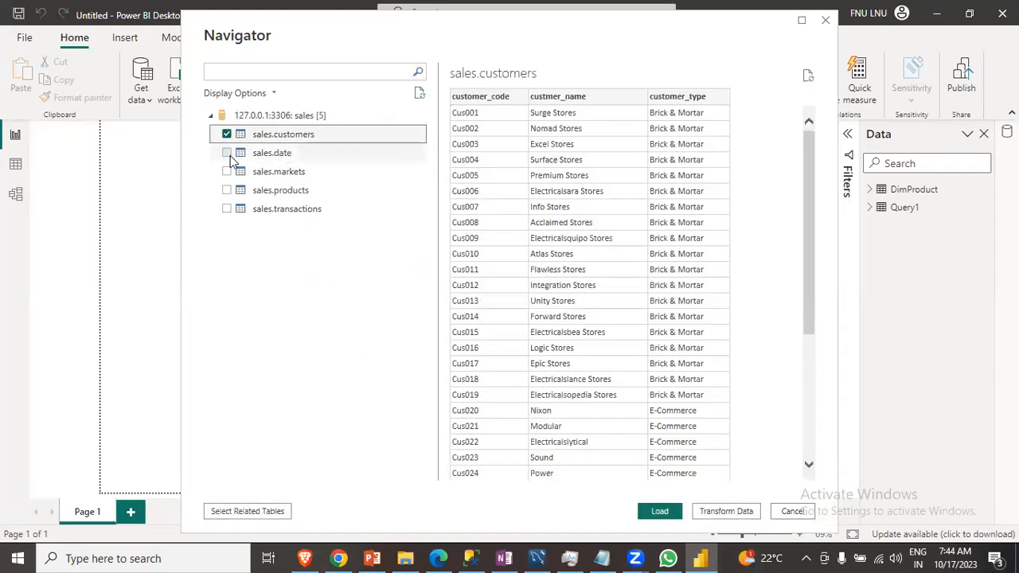
click(227, 153)
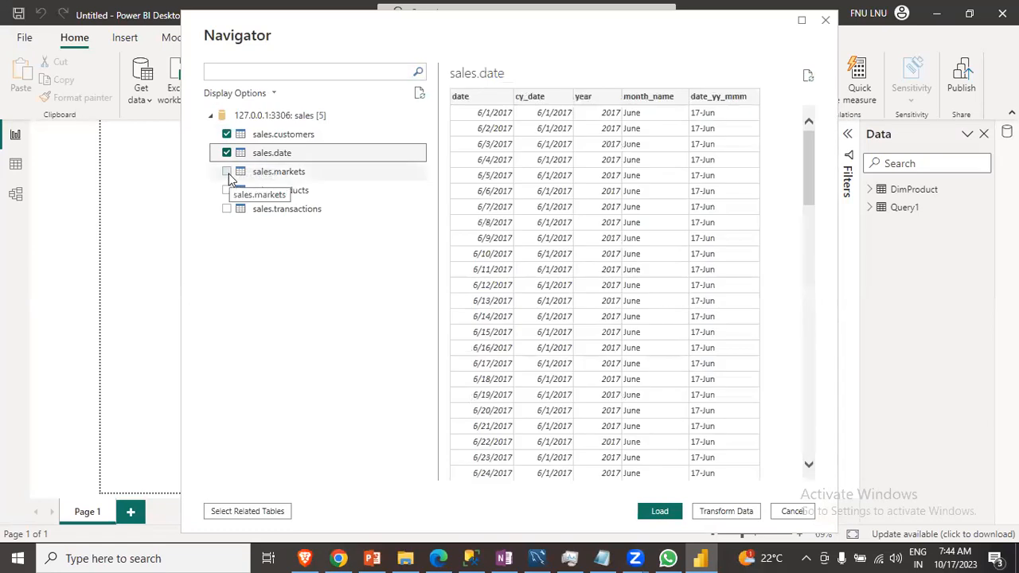
click(227, 172)
click(227, 190)
click(228, 209)
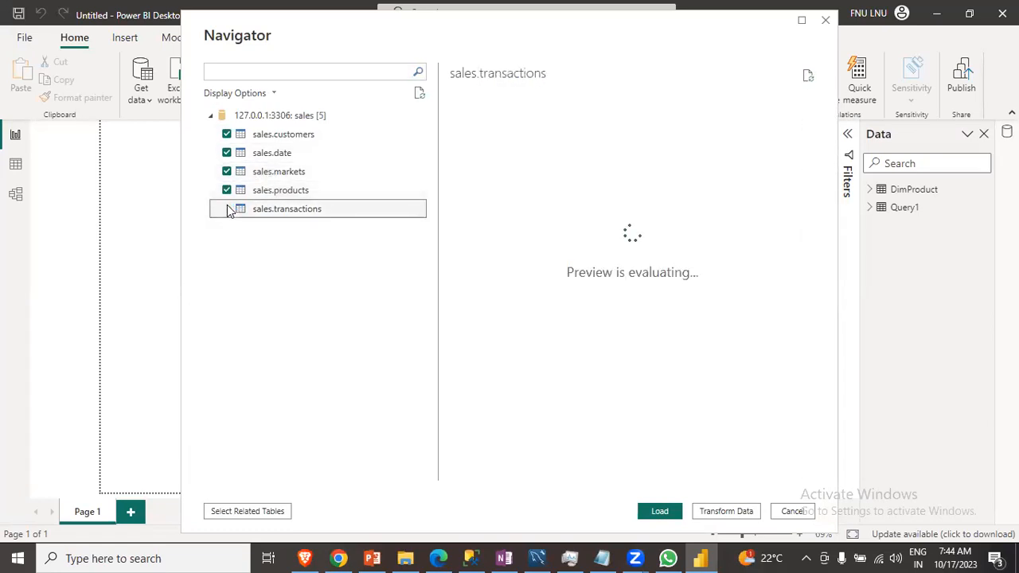
click(227, 209)
click(789, 515)
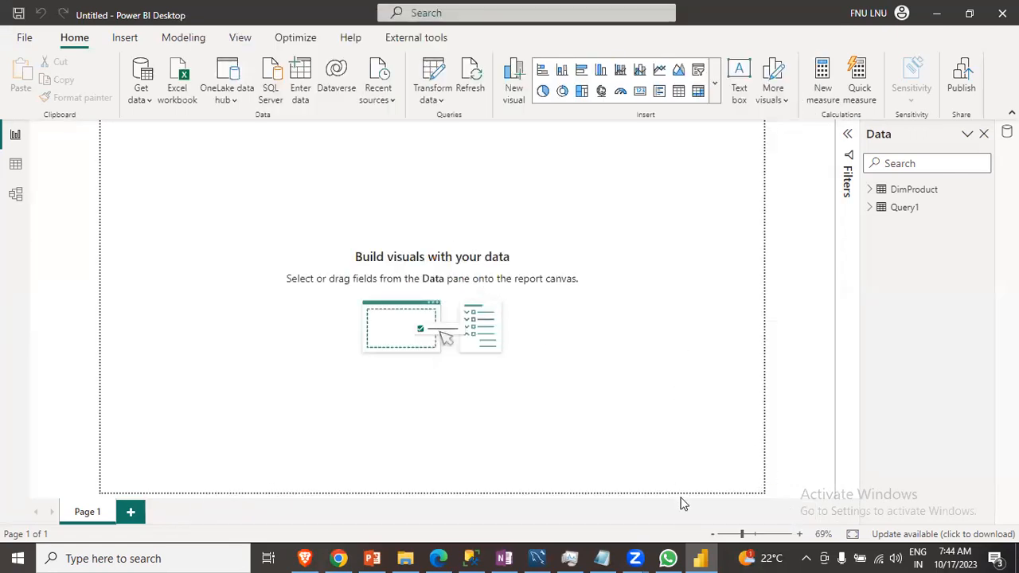
- Open the MySQL database connector again from Get Data by searching for mysql
click(139, 96)
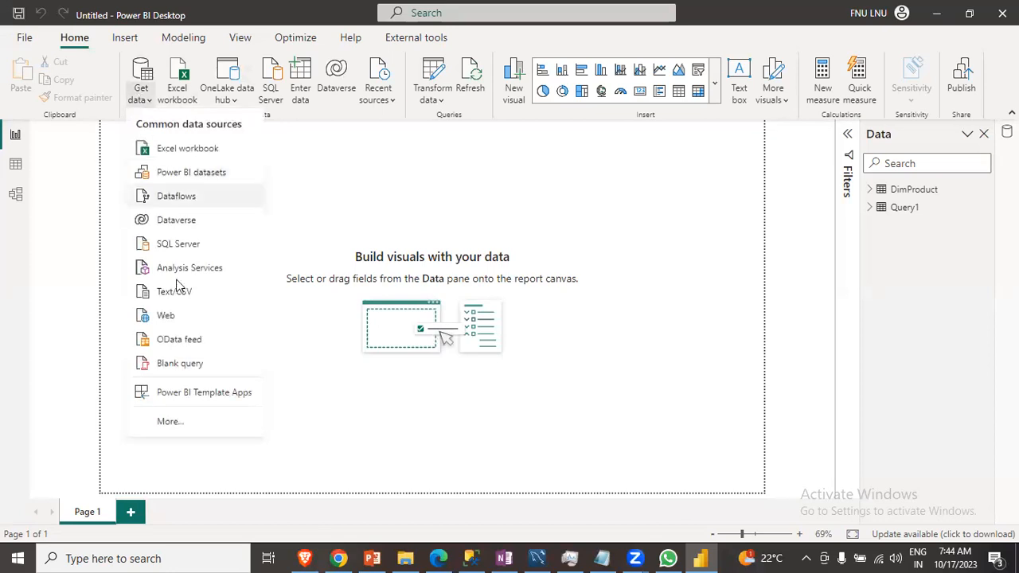
click(181, 421)
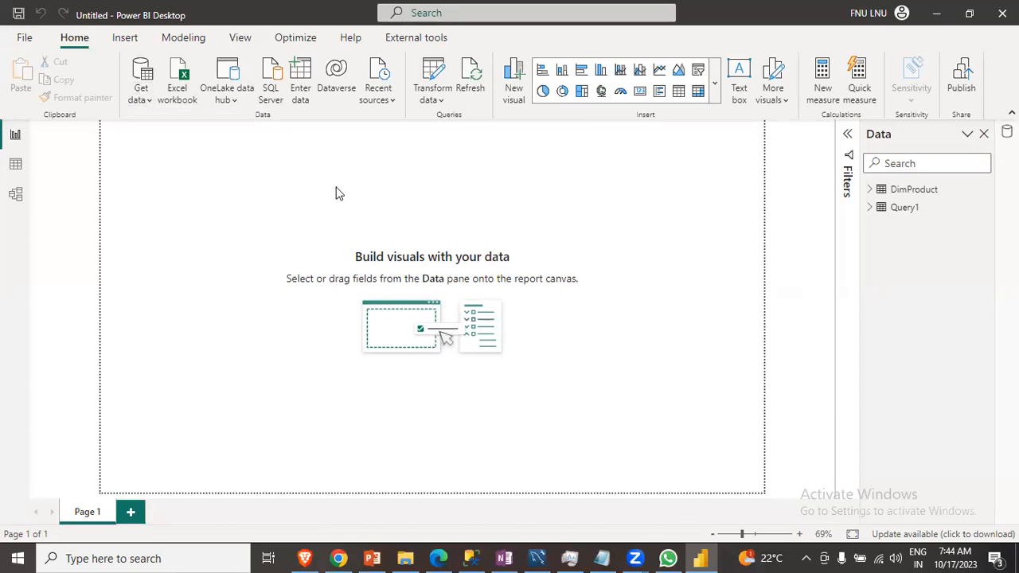
text(mysql)
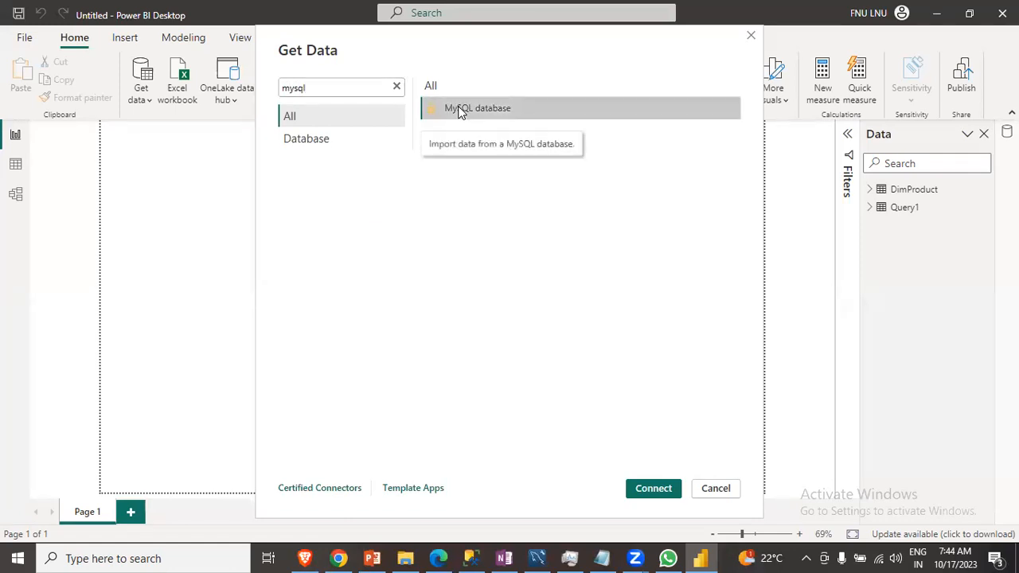
double_click(459, 112)
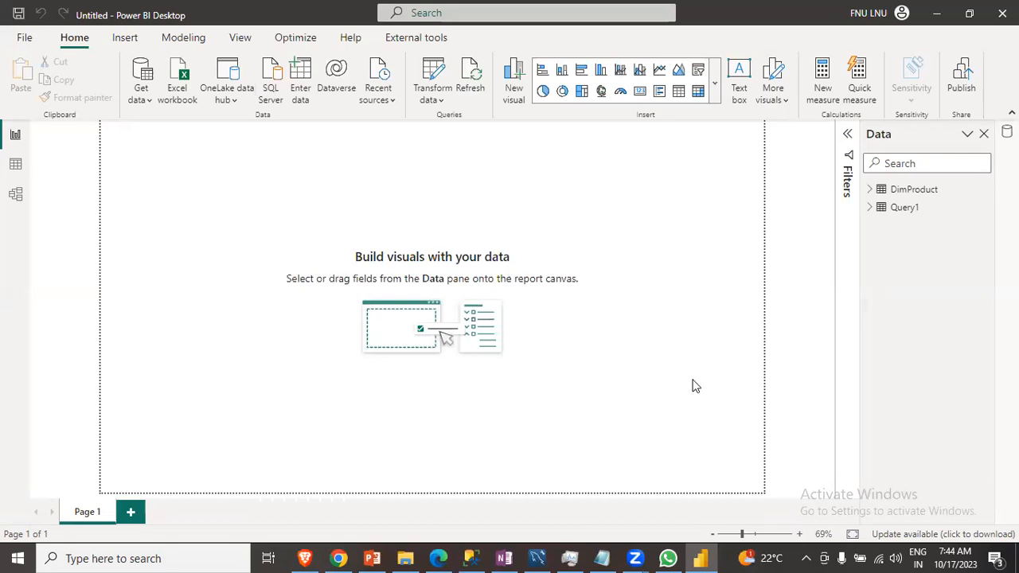
- Paste 127.0.0.1:3306 from the OneNote note as the server and enter sales as the database
click(504, 557)
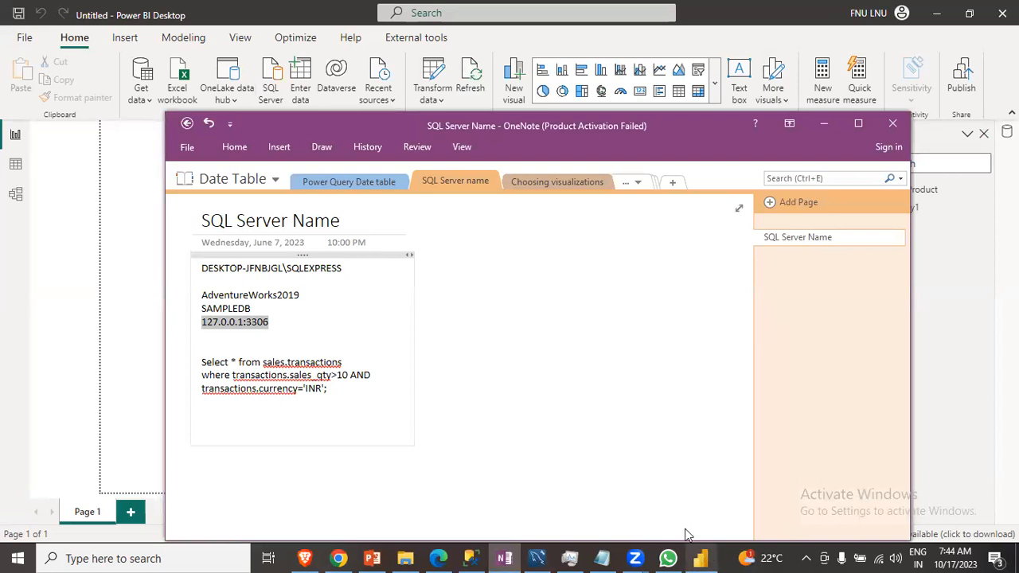
click(697, 558)
click(325, 234)
text(127.0.0.1:3306)
click(346, 276)
text(sales)
- Paste the OneNote query selecting sales.transactions where sales_qty>10 AND currency='INR' into the SQL statement option and confirm
click(271, 306)
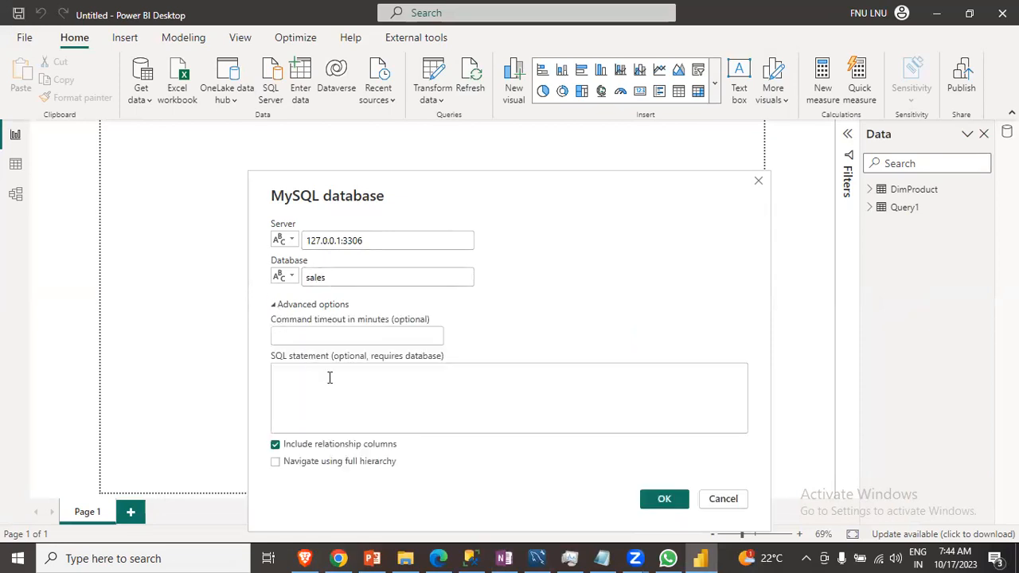
click(304, 374)
click(504, 558)
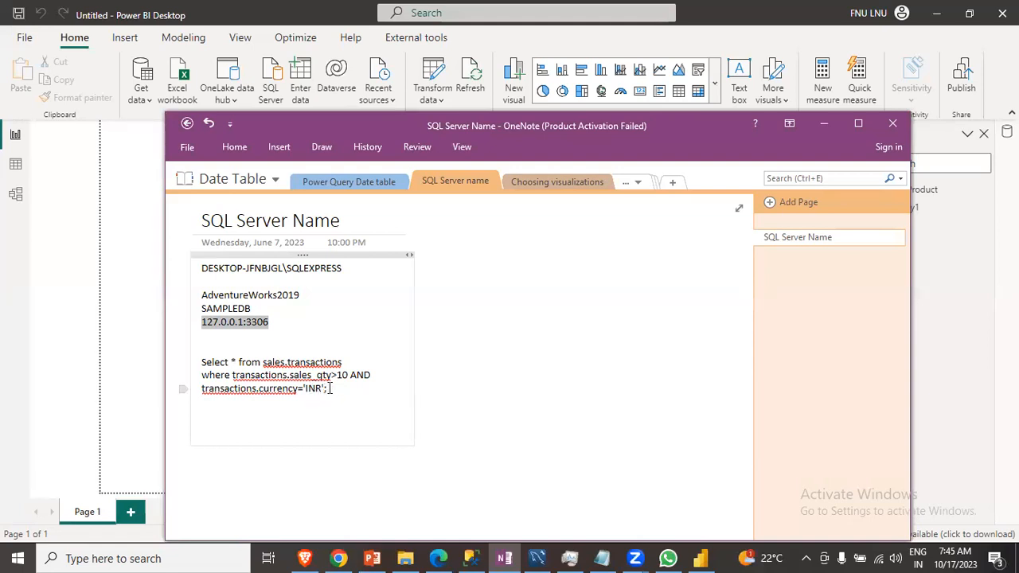
drag(328, 388, 203, 358)
key(ctrl+c)
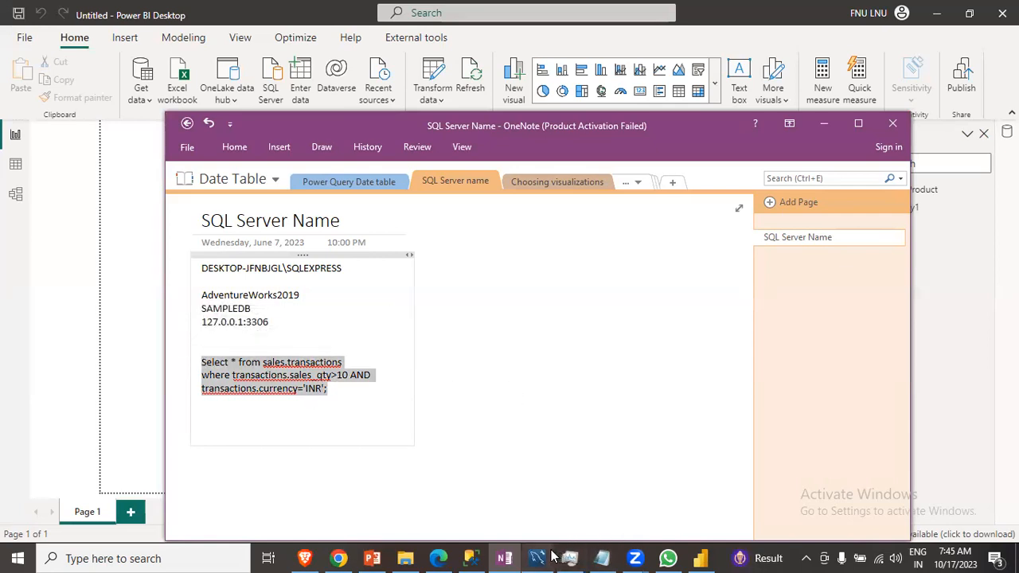
click(701, 559)
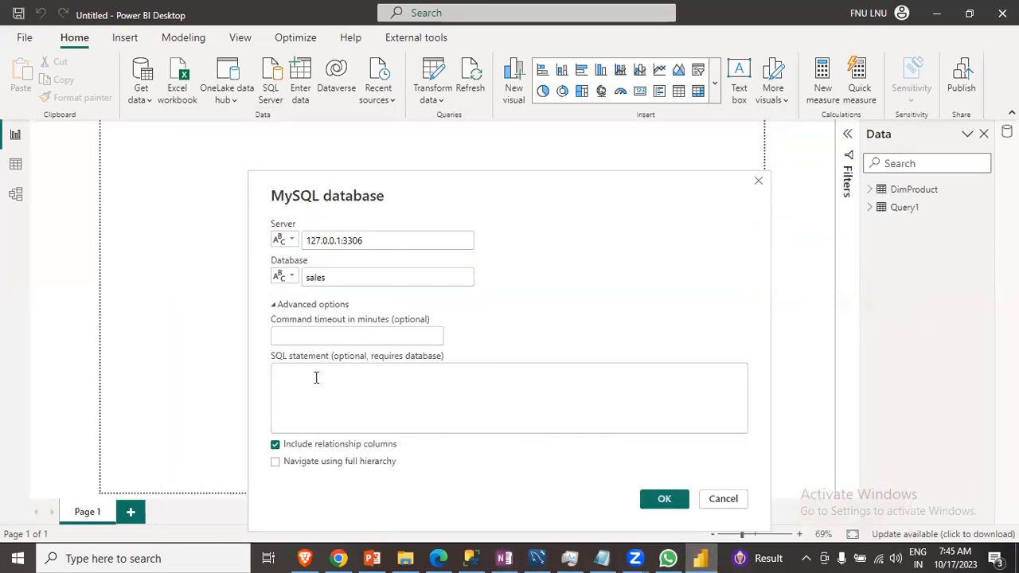
click(314, 378)
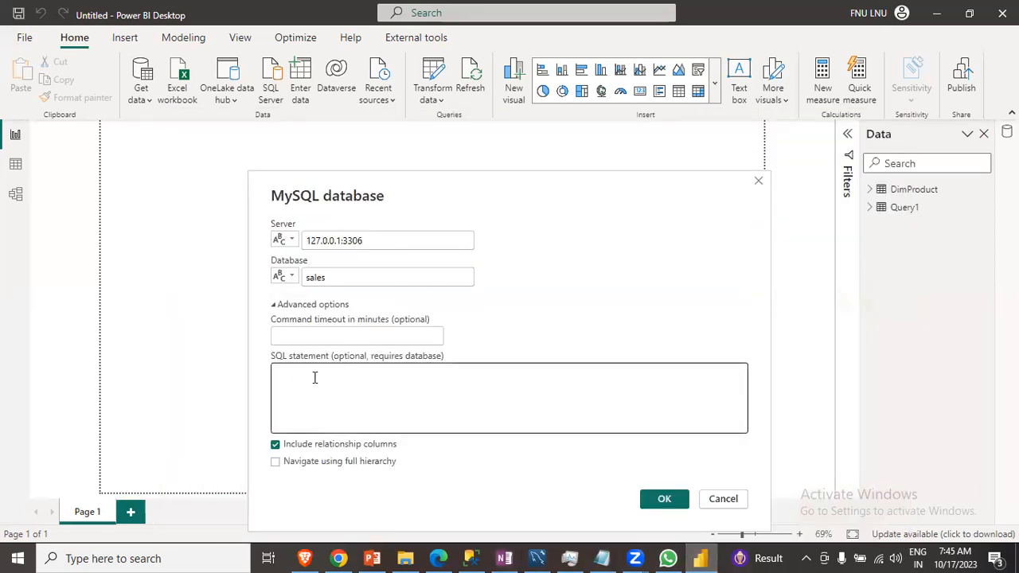
key(ctrl+v)
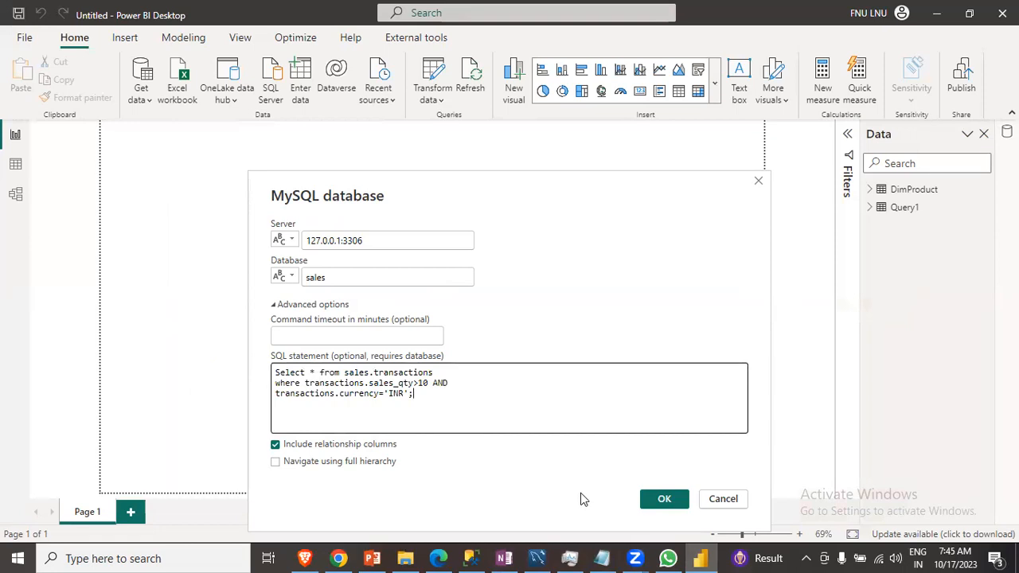
click(661, 501)
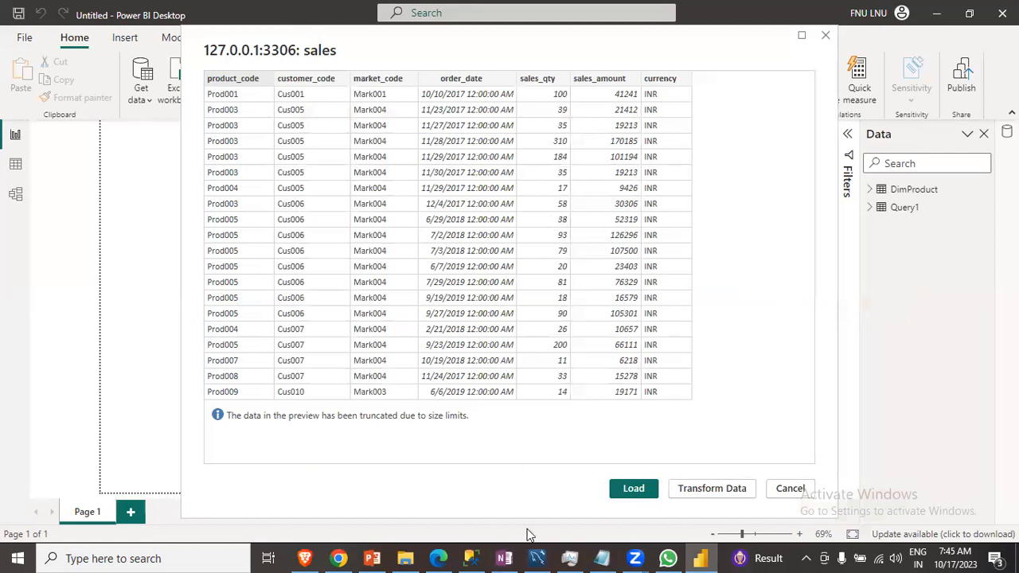
- Load the custom query result into the report
click(504, 558)
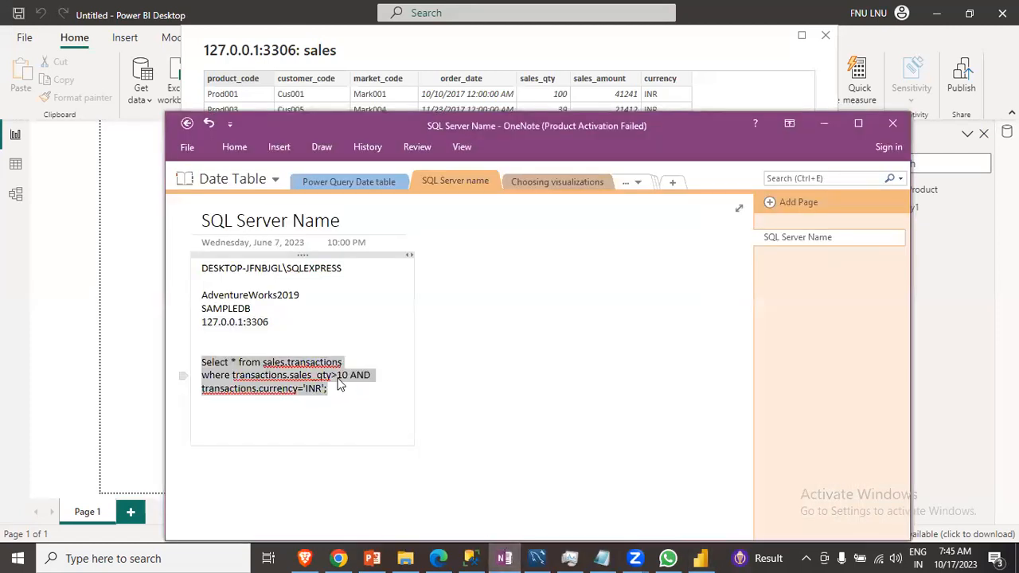
click(701, 558)
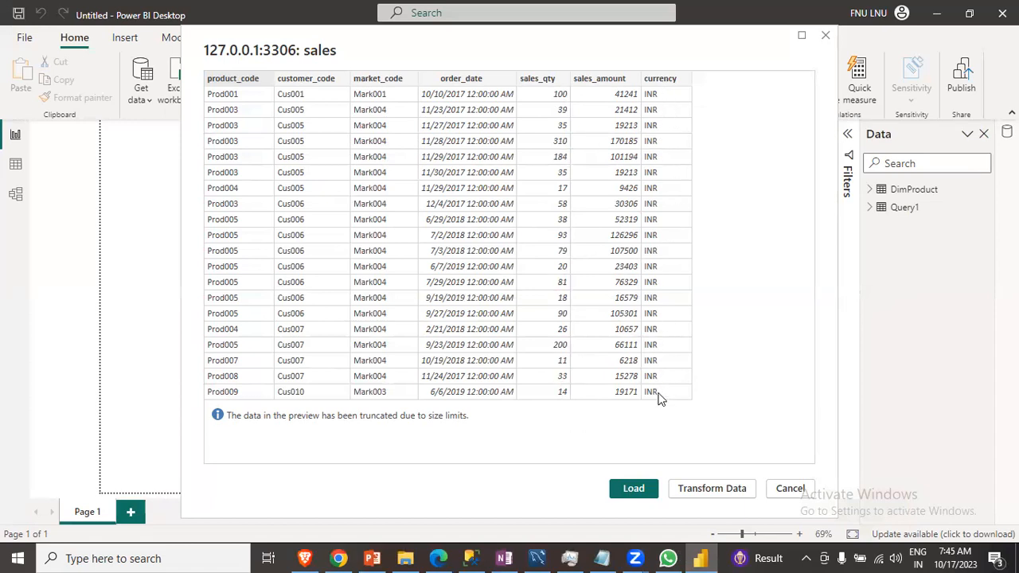
click(634, 488)
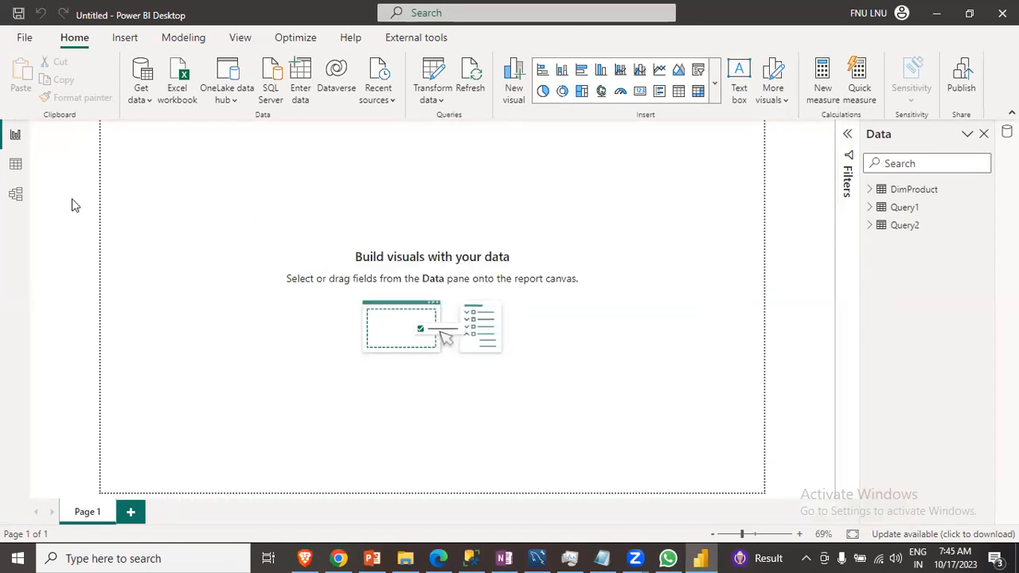
- Examine the loaded Query2 table in data view, reviewing the sales_qty and currency filter value lists, and return to report view
click(16, 166)
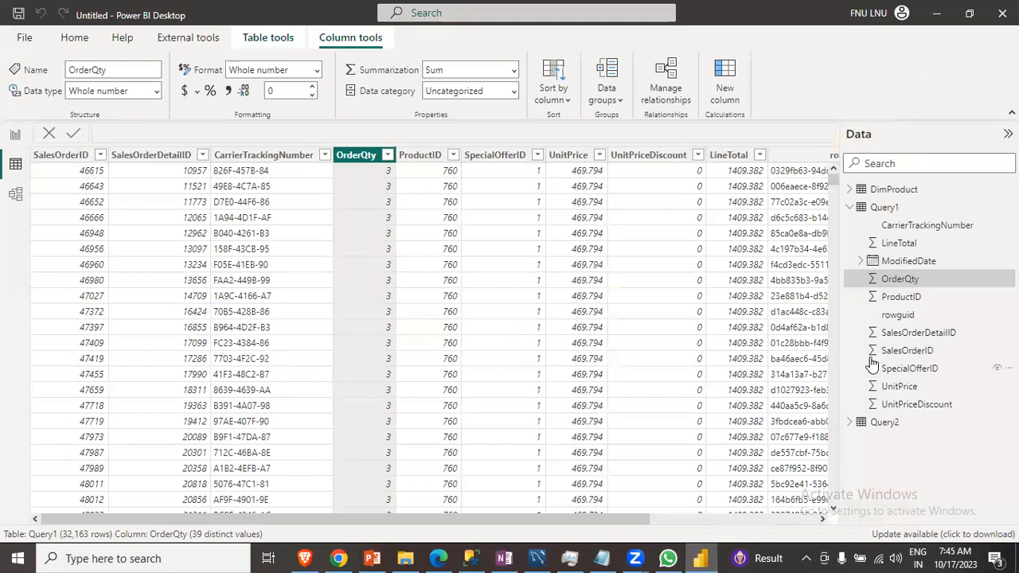
click(888, 425)
click(431, 159)
click(430, 157)
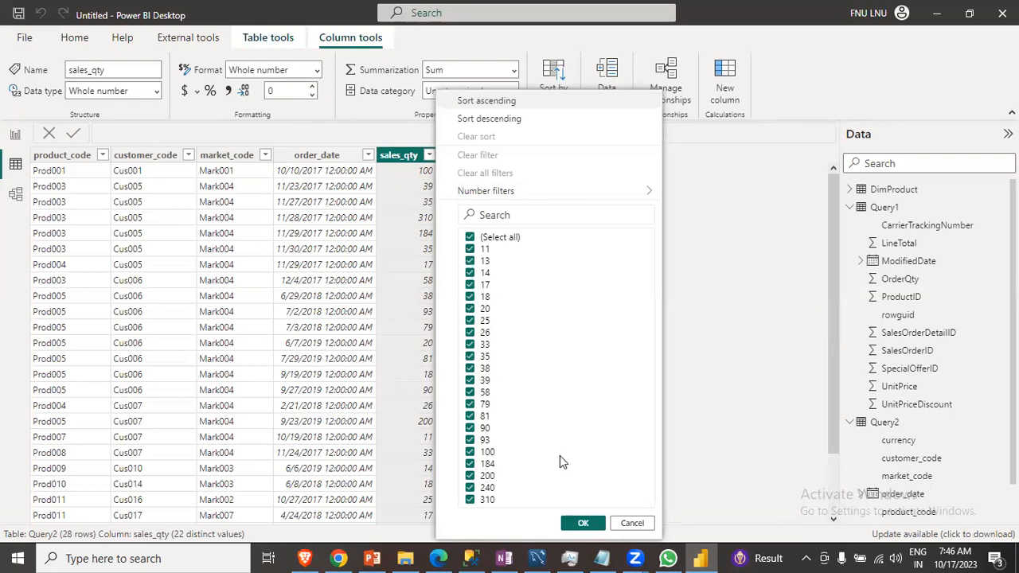
click(632, 524)
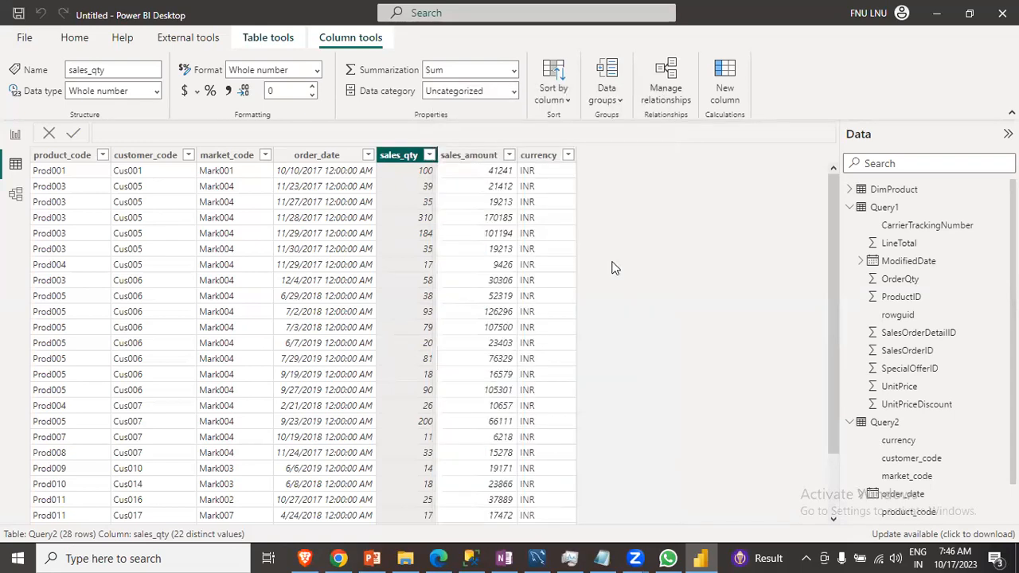
click(568, 156)
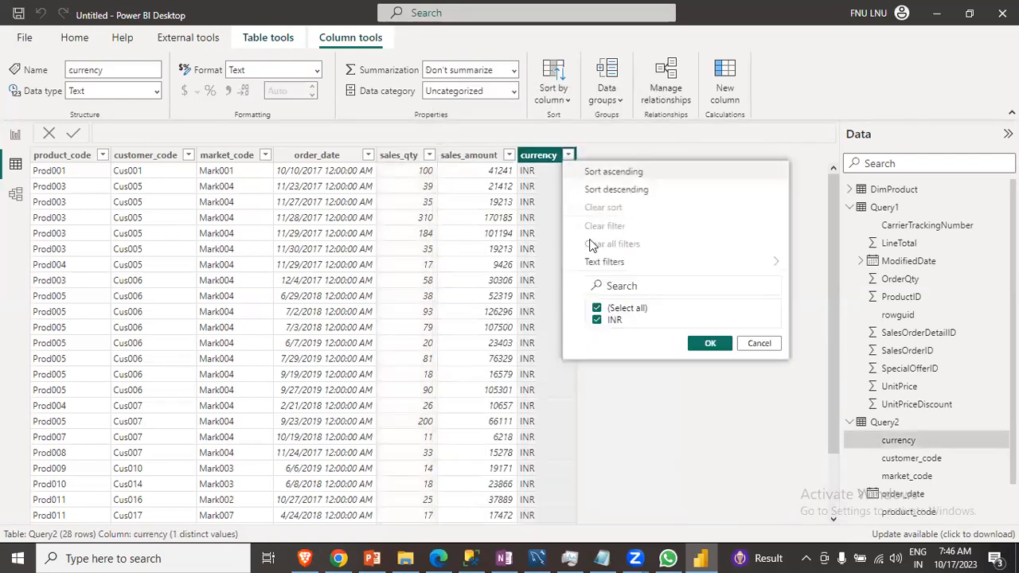
click(765, 348)
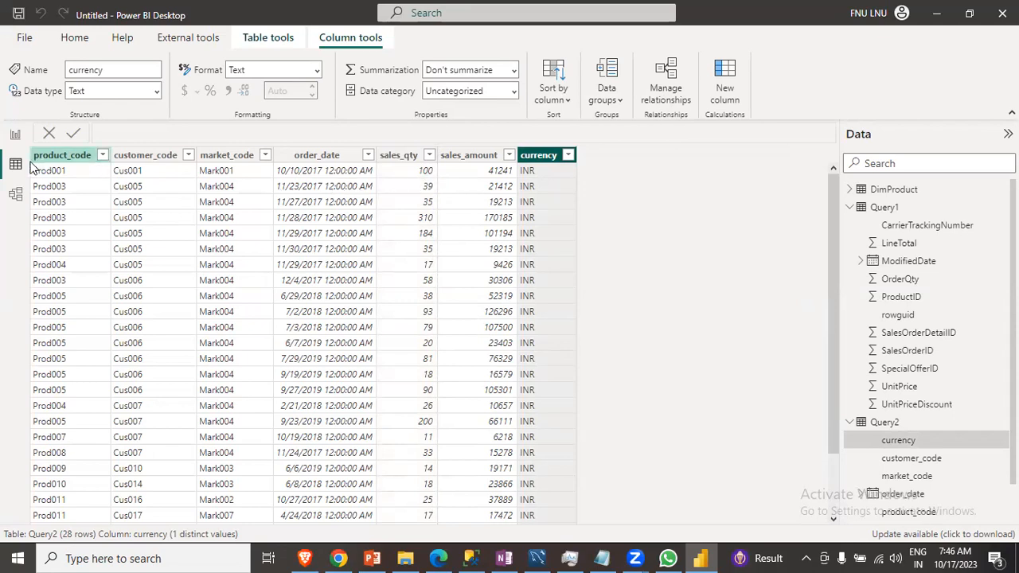
click(15, 196)
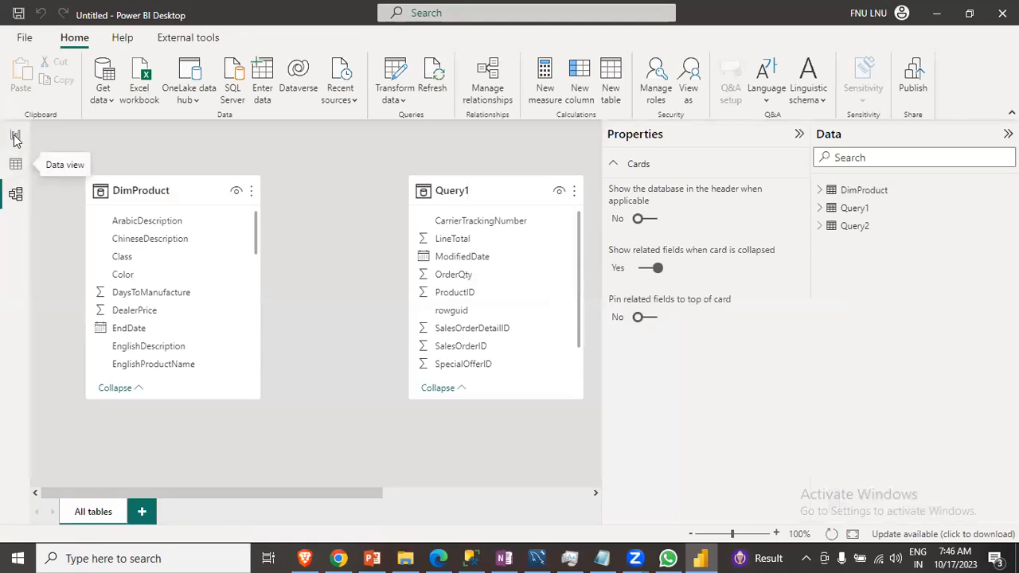
click(15, 134)
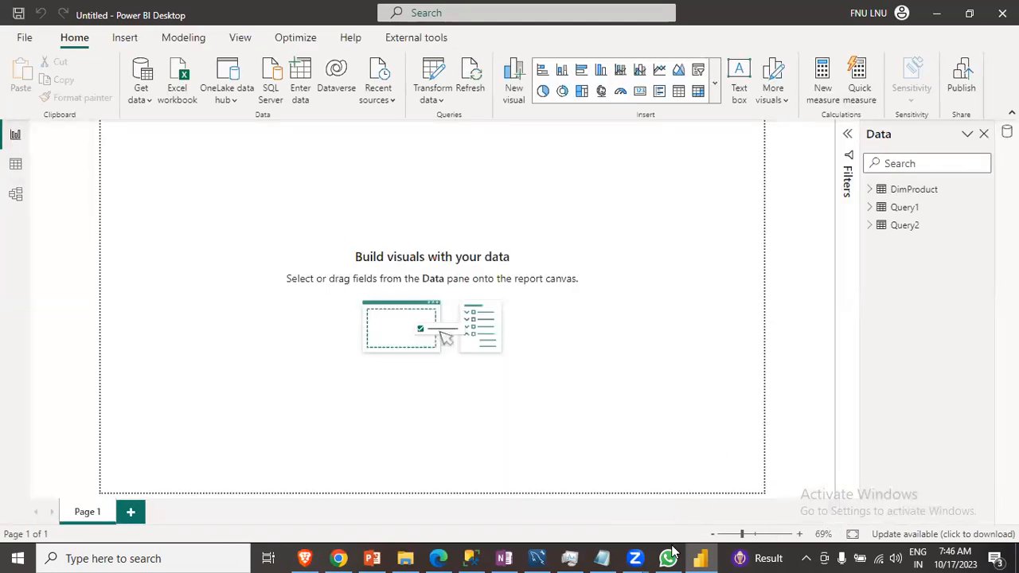
- Review the Getting Data from different Sources slide in PowerPoint, highlighting the SharePoint folders item
click(539, 557)
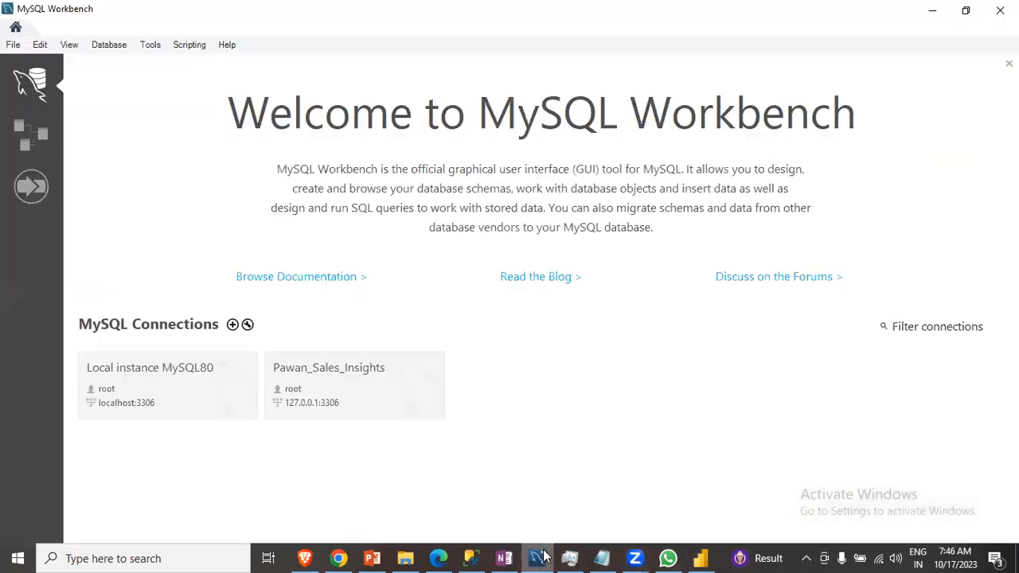
click(539, 557)
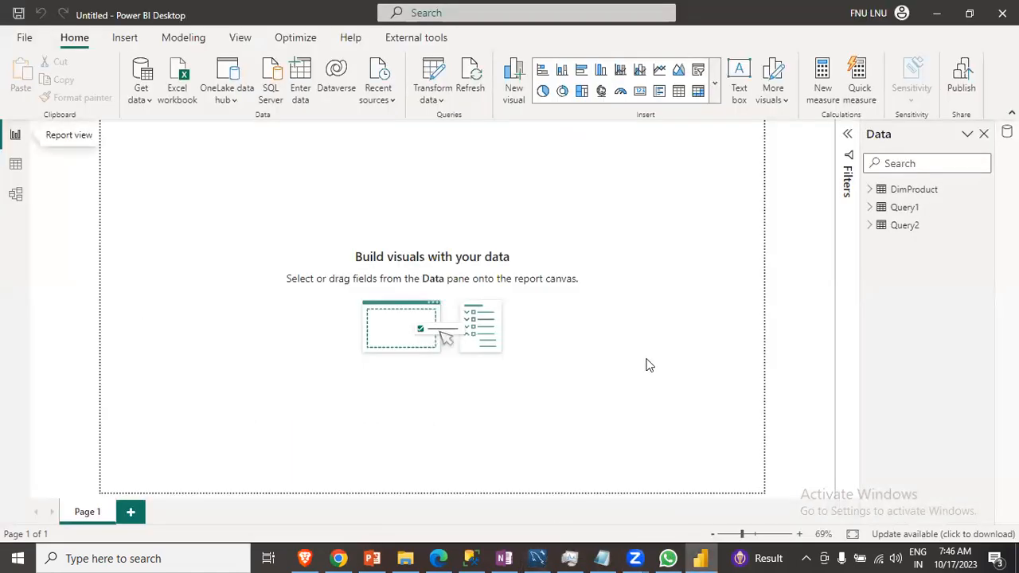
click(338, 558)
click(379, 556)
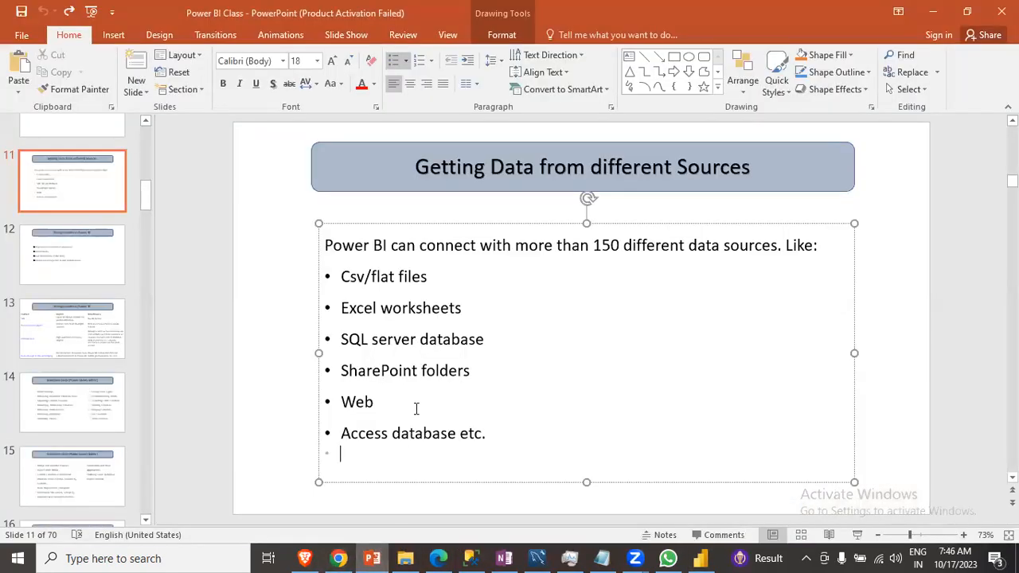
click(470, 371)
drag(472, 372, 340, 372)
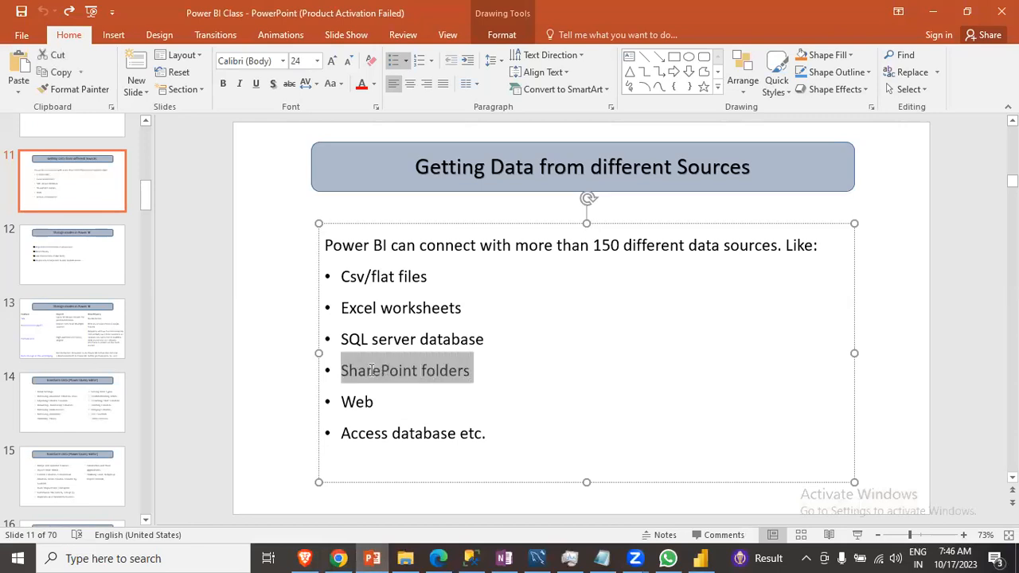
click(470, 371)
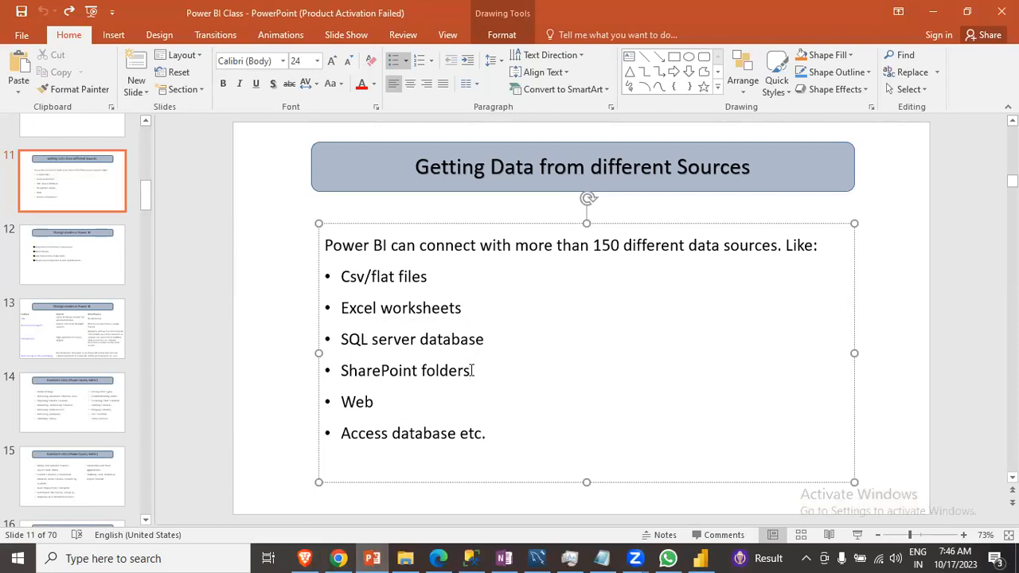
drag(471, 371, 344, 370)
click(497, 391)
click(700, 558)
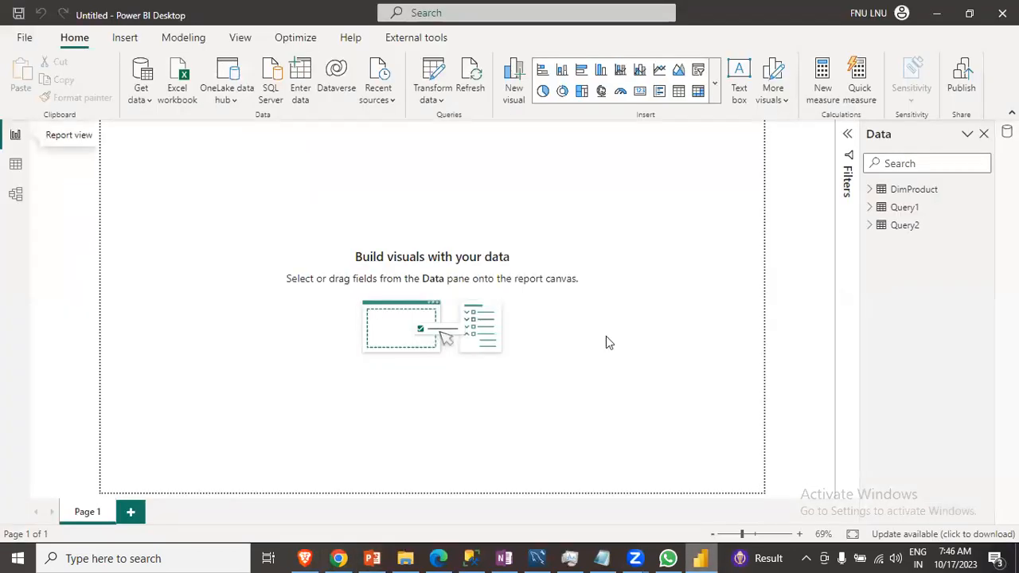
- Open the SharePoint folder connector from the full Get Data list and cancel its Site URL dialog
click(140, 95)
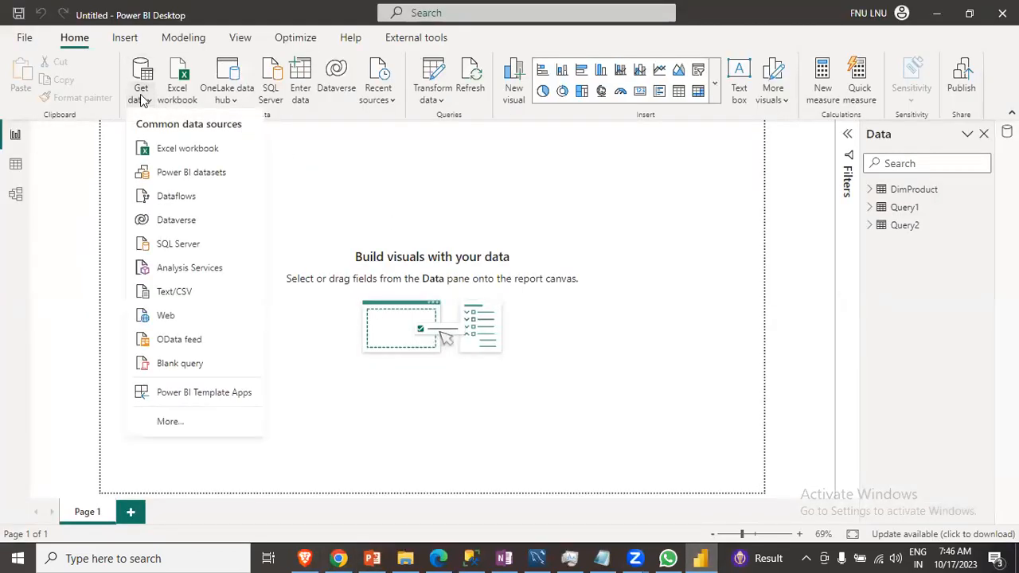
click(188, 427)
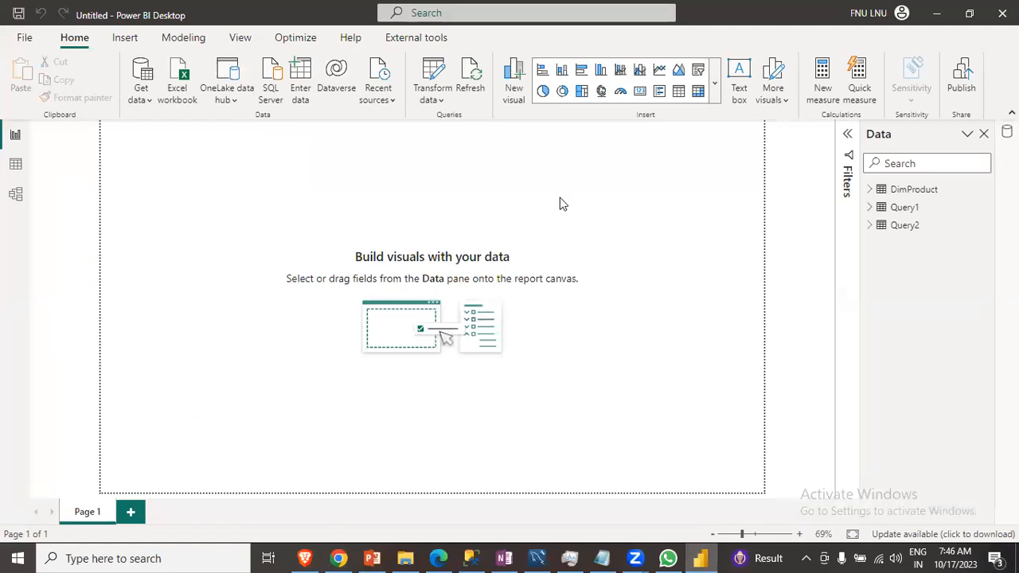
click(356, 90)
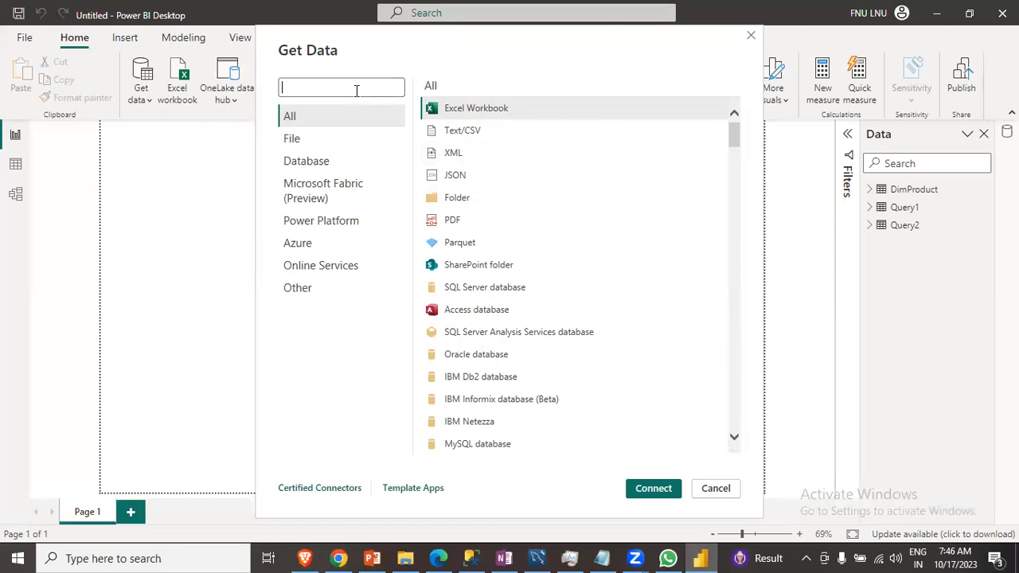
click(478, 270)
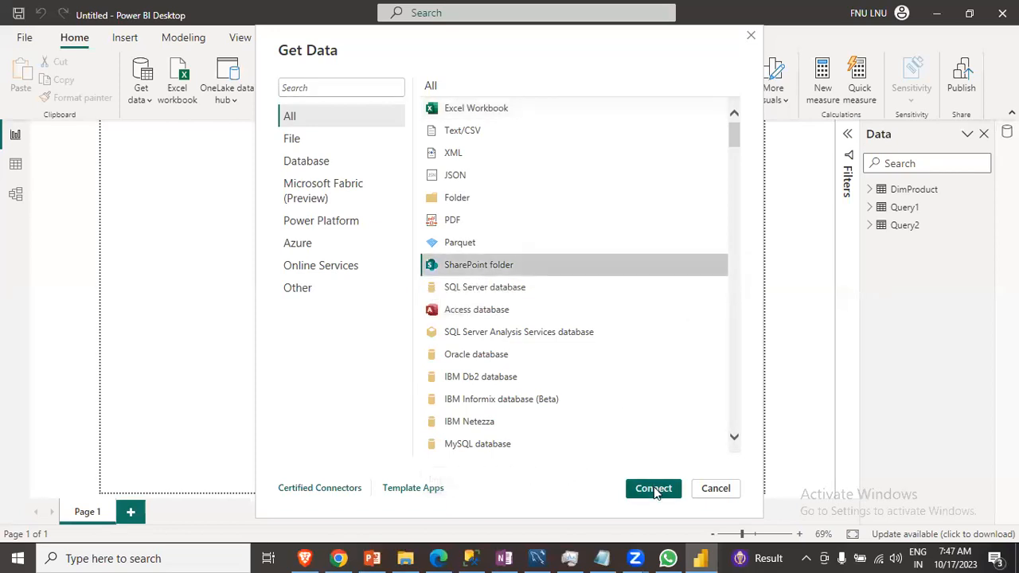
click(654, 489)
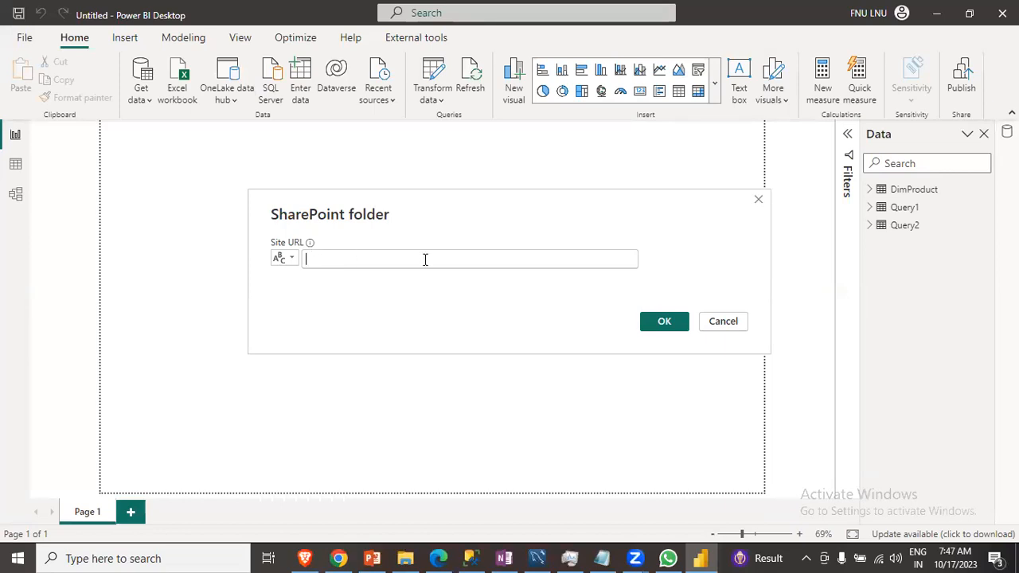
click(723, 322)
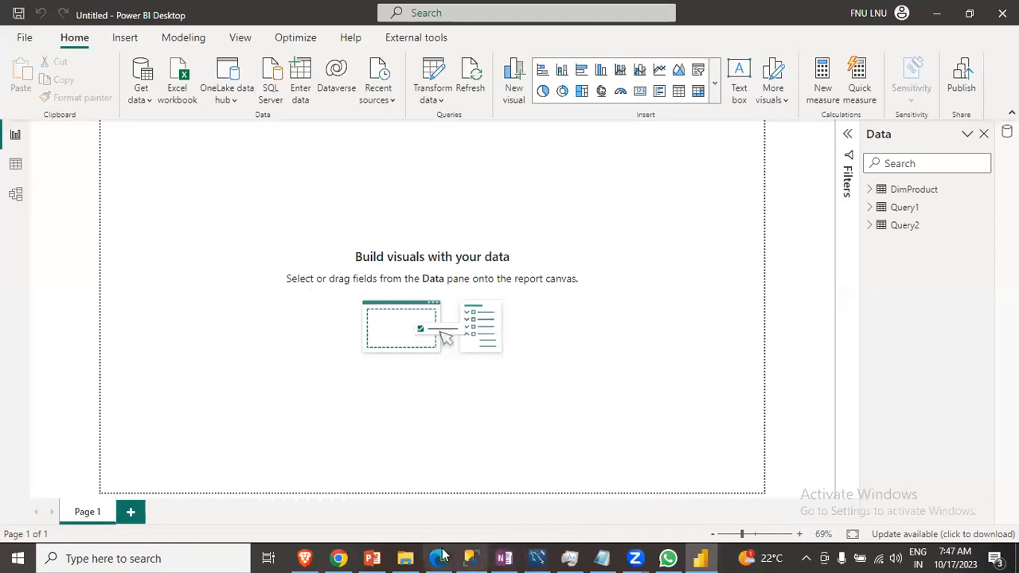
- Glance at the data sources slide, then browse File Explorer to the Different Data Sources folder under Weekday Batch > Class 1
click(371, 558)
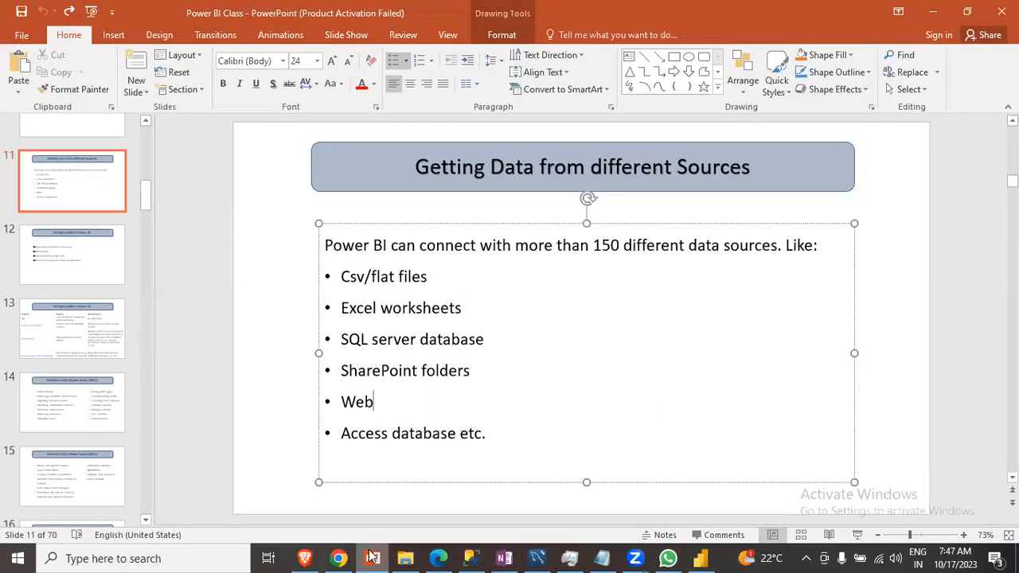
click(373, 558)
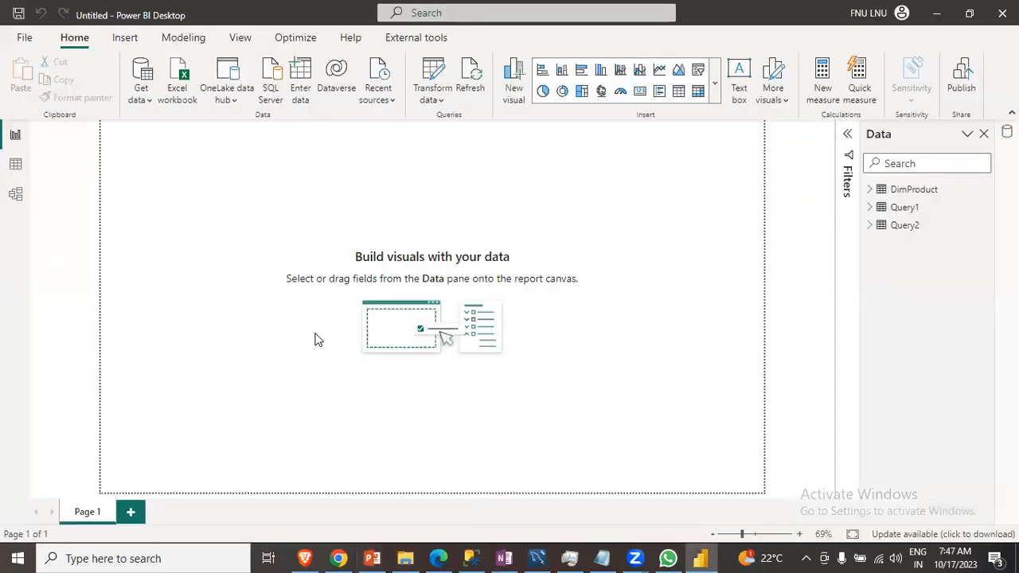
mouse_move(370, 548)
click(405, 558)
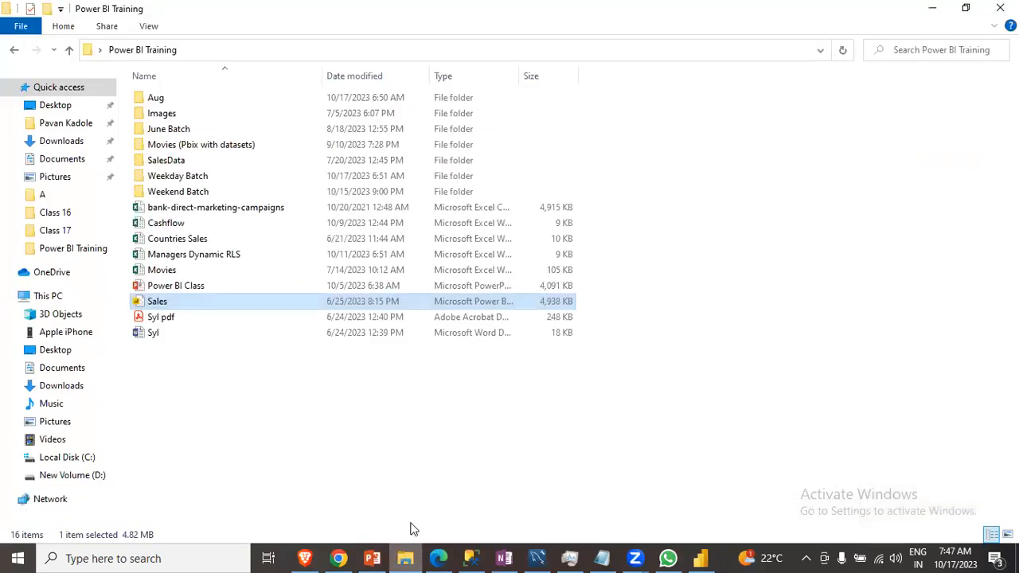
click(203, 179)
double_click(203, 179)
double_click(182, 99)
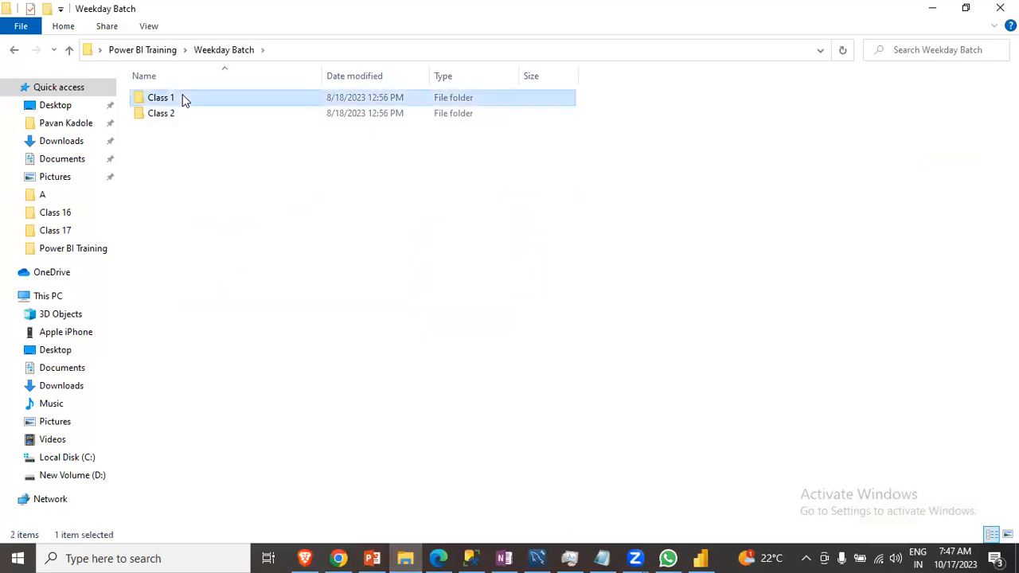
double_click(182, 99)
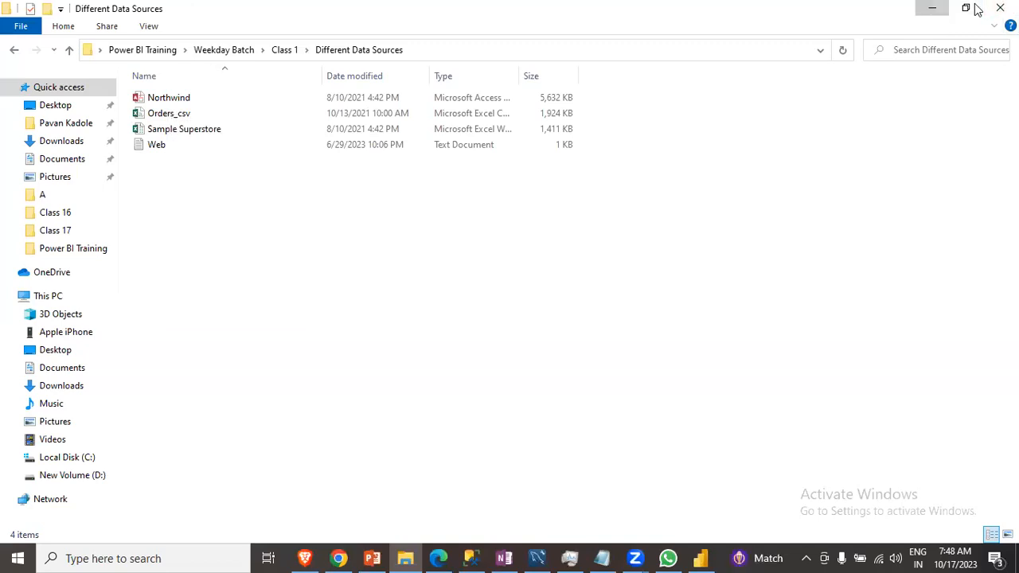
click(932, 8)
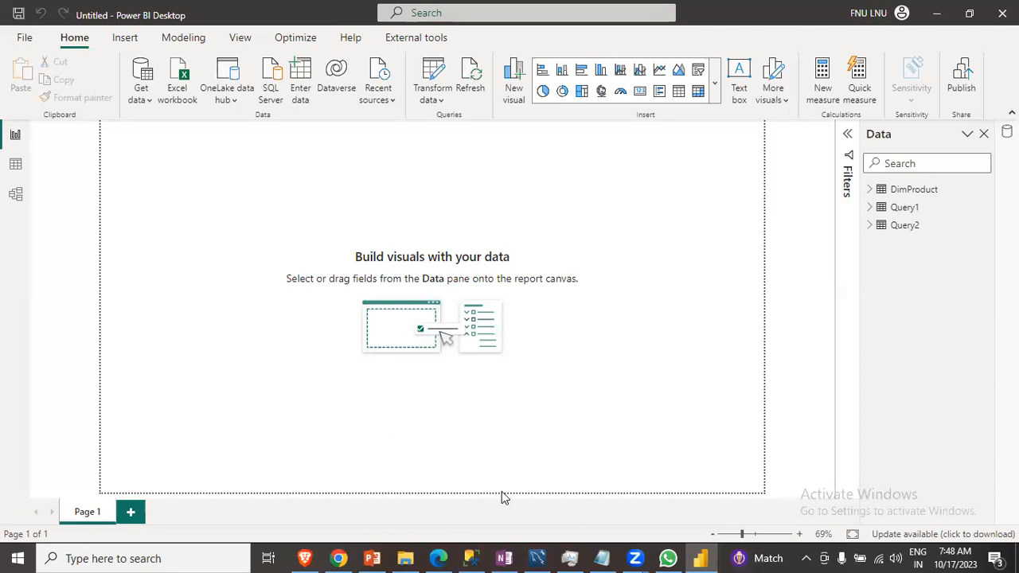
- Review the course content PDF and the chapters of the PB1-PowerBI-Weekdays-Aug course builder in the browser
mouse_move(371, 559)
click(338, 558)
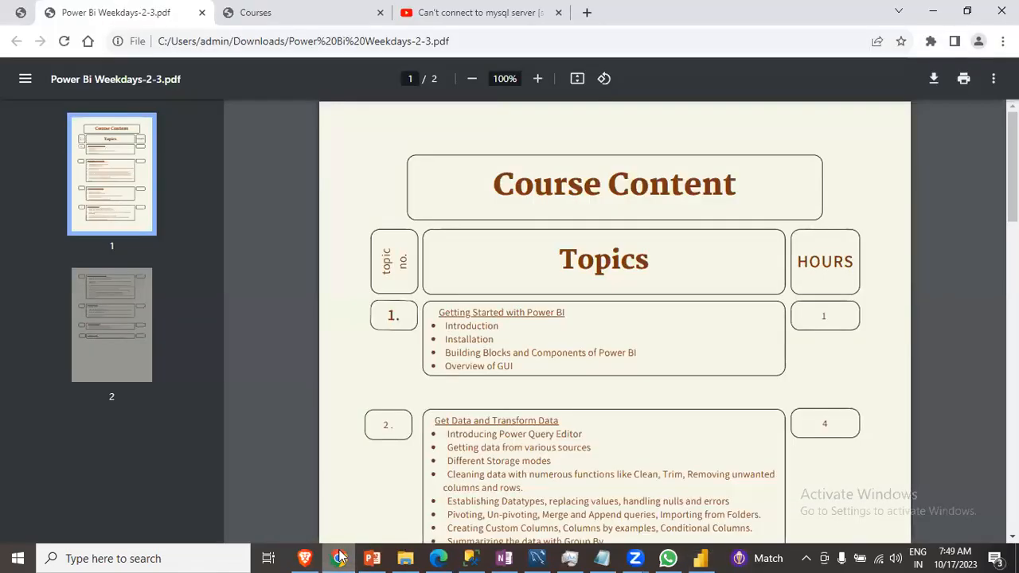
click(342, 23)
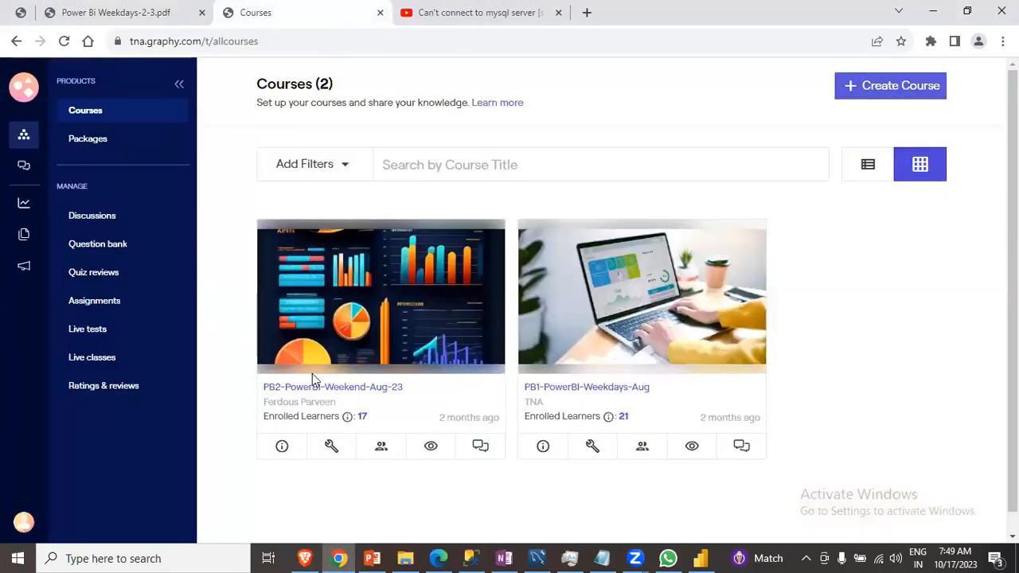
click(560, 387)
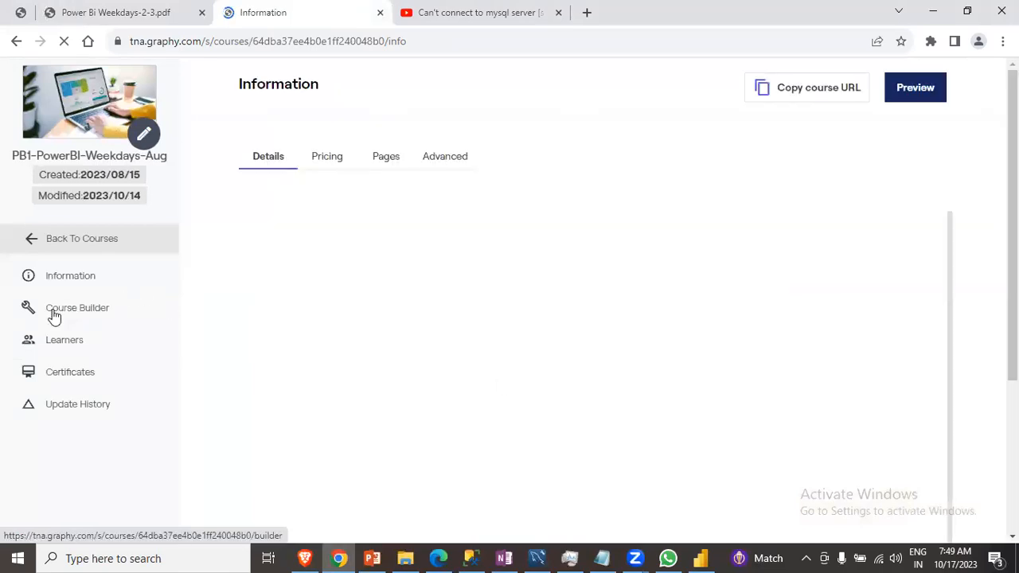
click(53, 316)
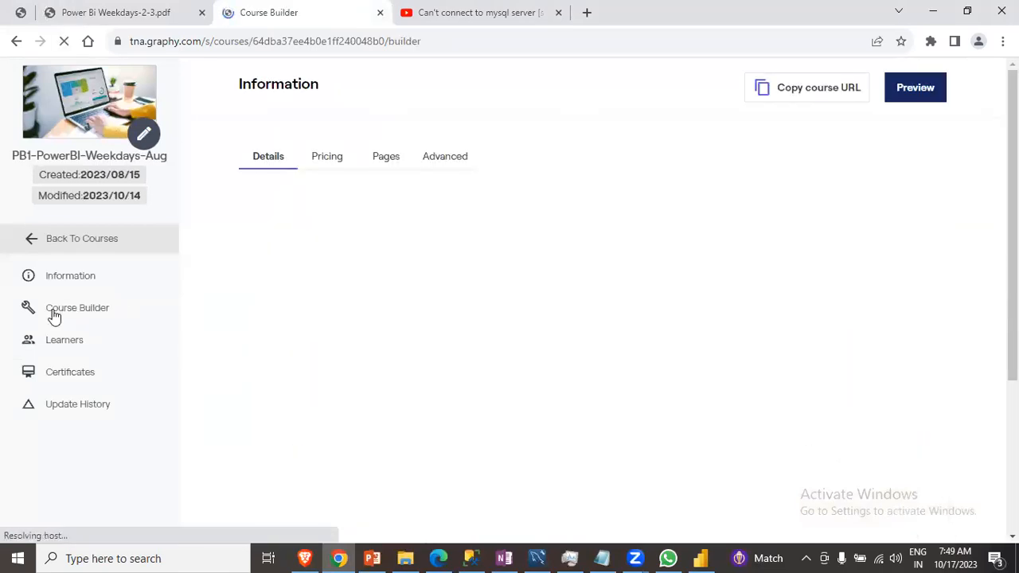
scroll(108, 380, down, 2)
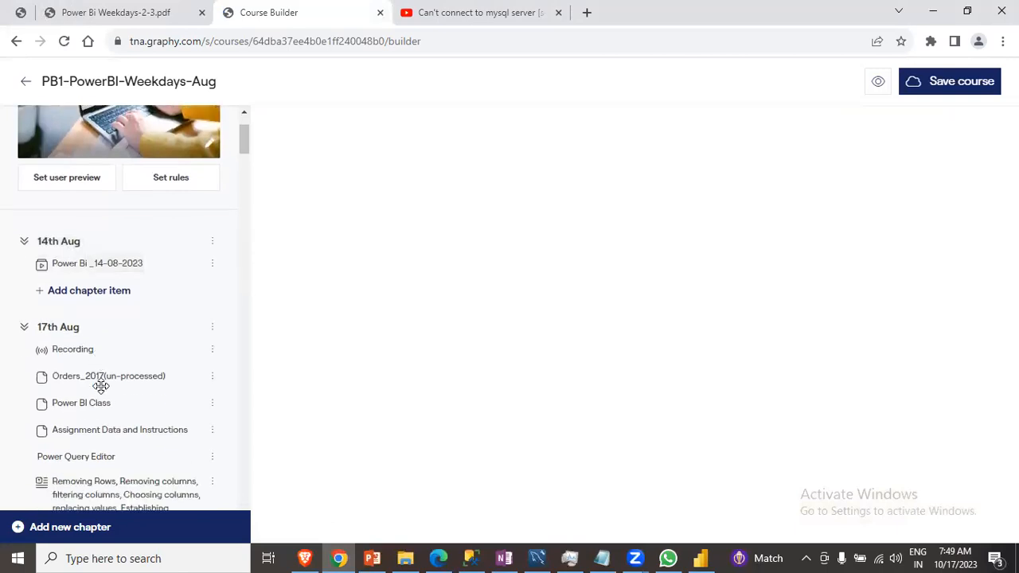
scroll(101, 387, down, 3)
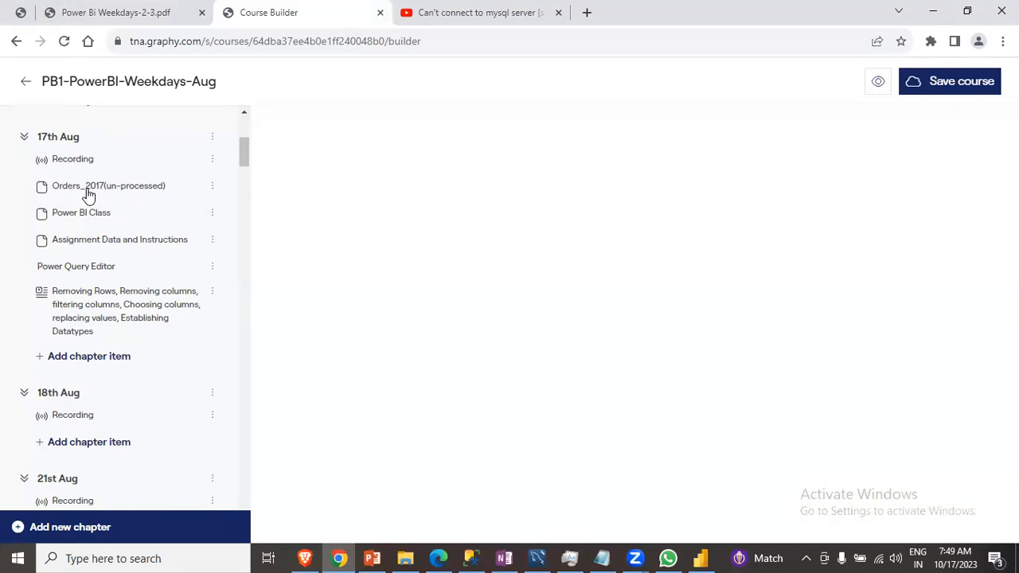
scroll(77, 270, down, 2)
scroll(82, 286, up, 2)
scroll(98, 289, down, 5)
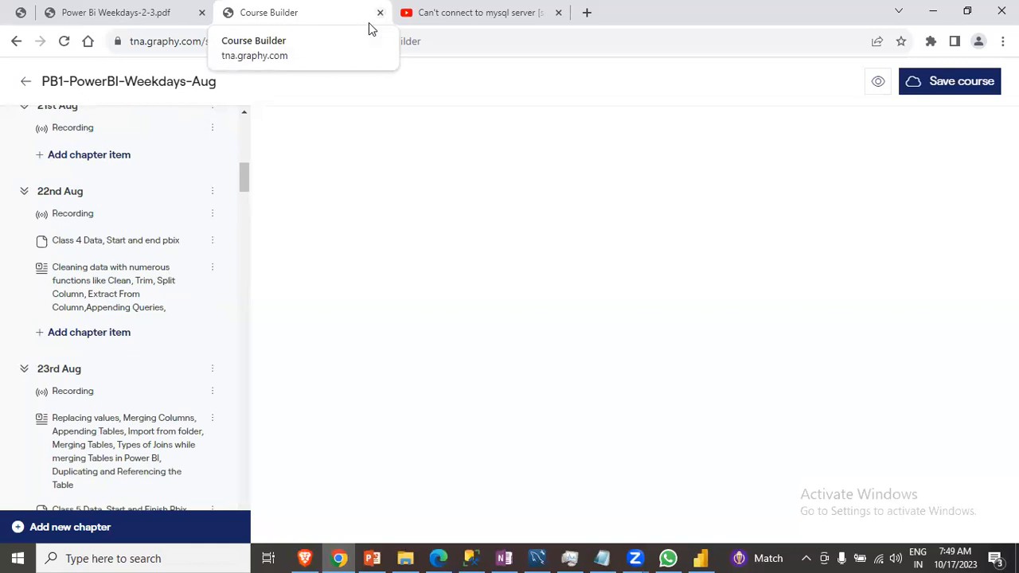
click(131, 12)
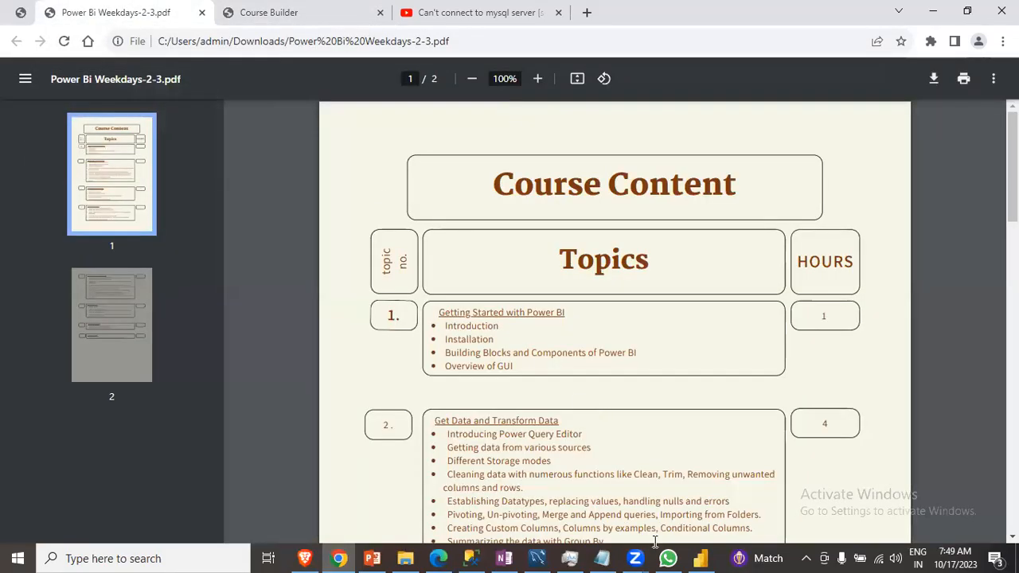
click(701, 558)
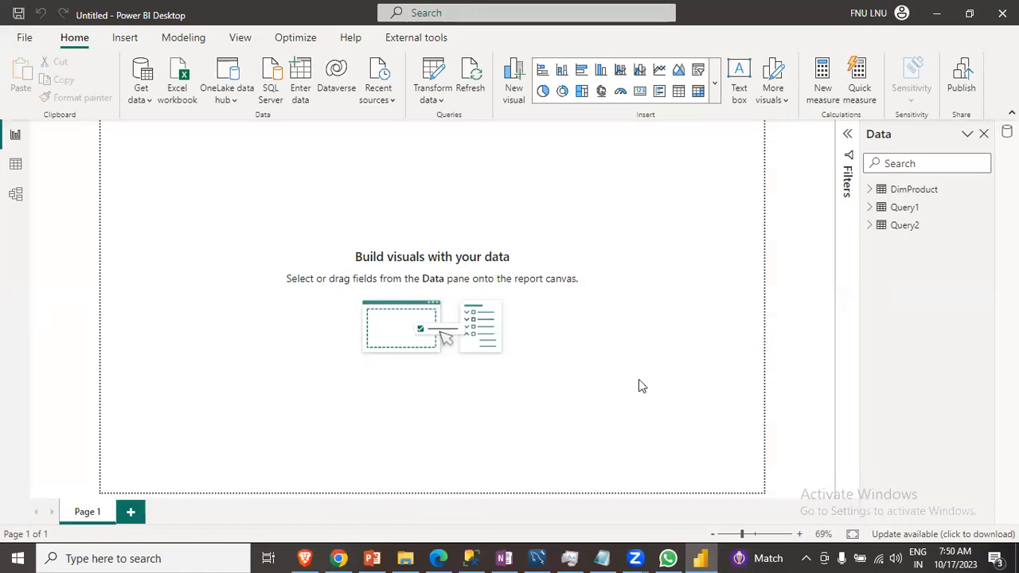
- Connect to the Northwind Access database in the Different Data Sources folder through the full Get Data list
click(370, 558)
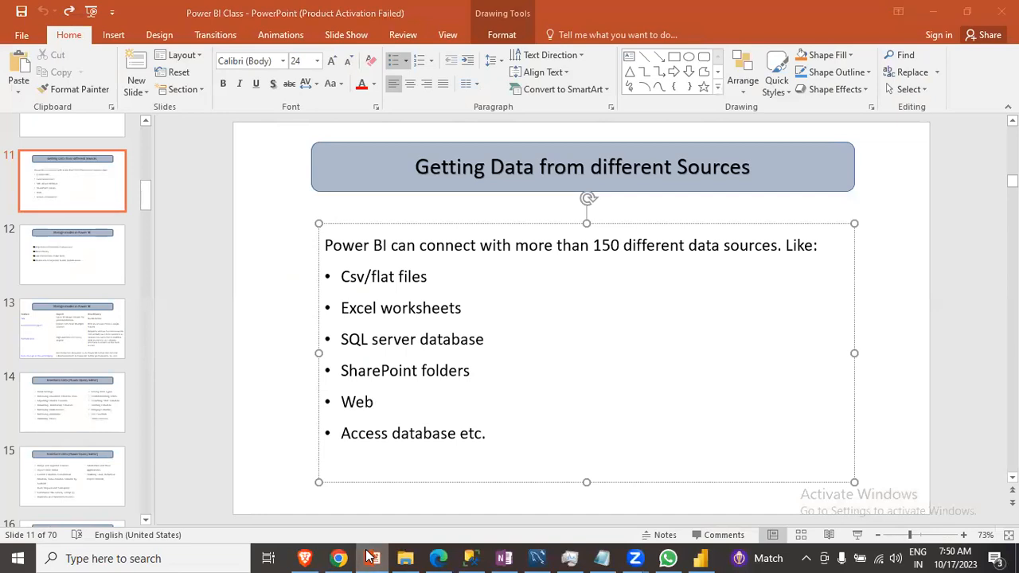
click(370, 558)
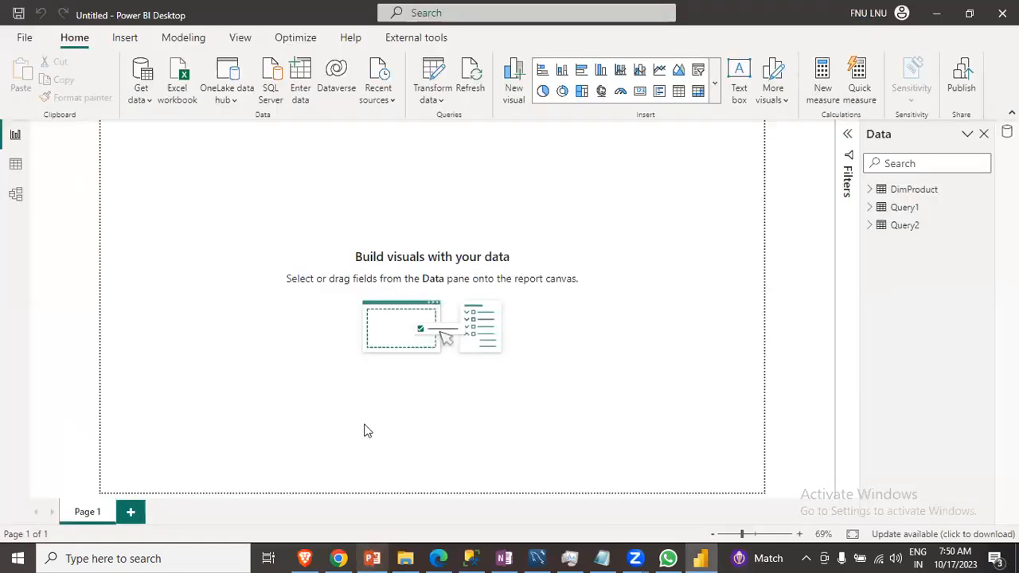
click(141, 97)
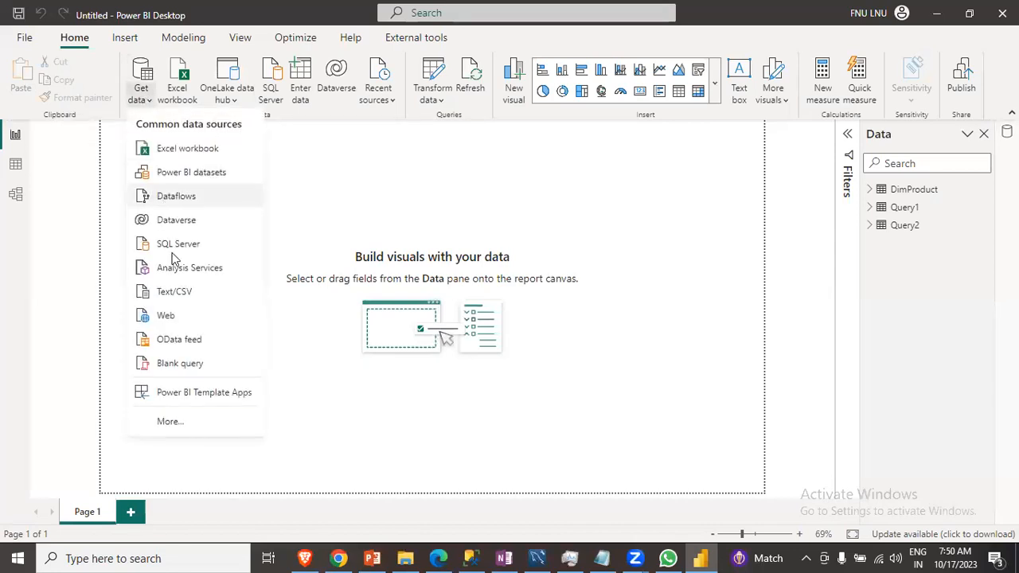
click(166, 423)
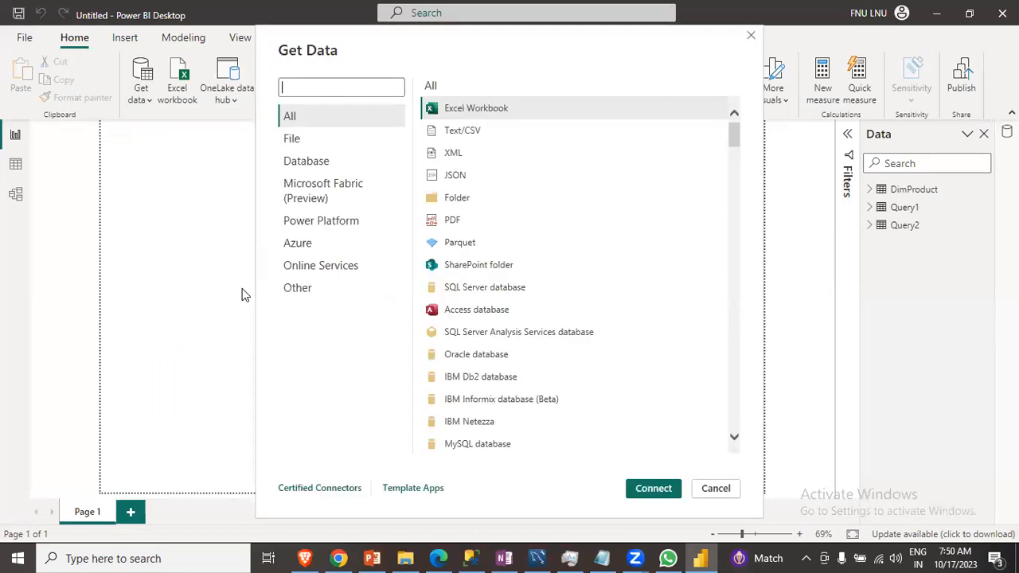
click(476, 313)
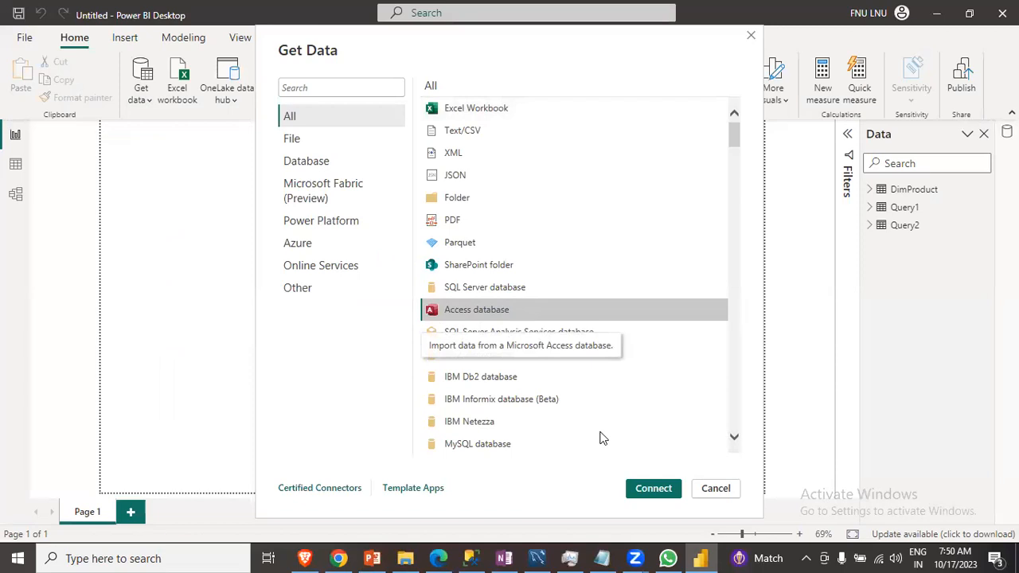
click(645, 492)
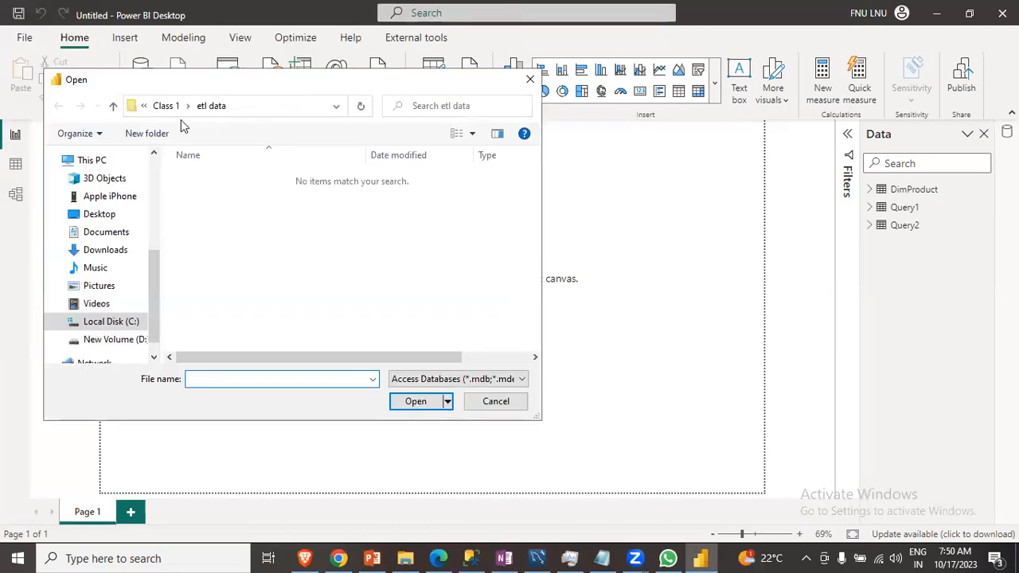
click(114, 111)
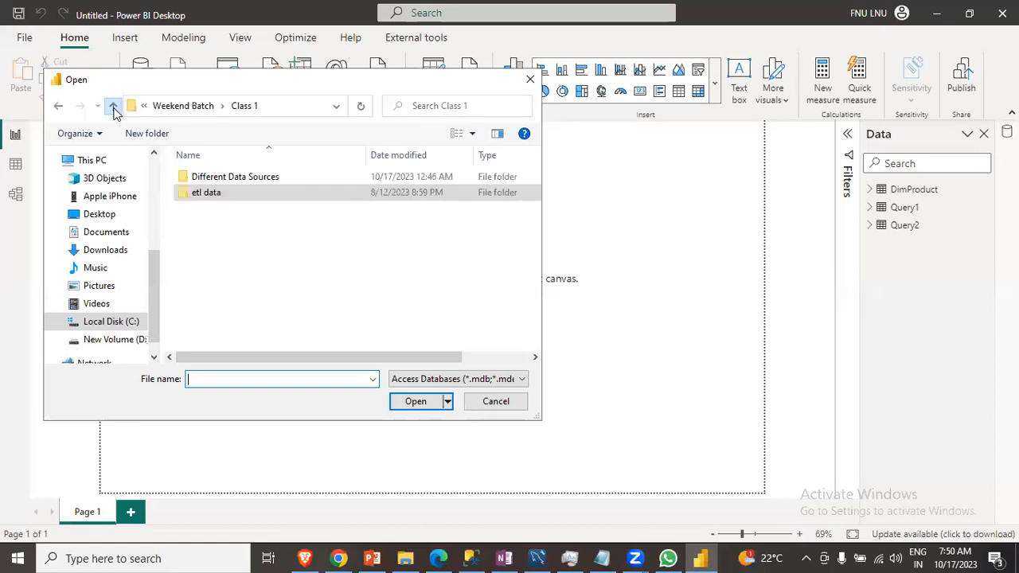
click(239, 183)
double_click(241, 179)
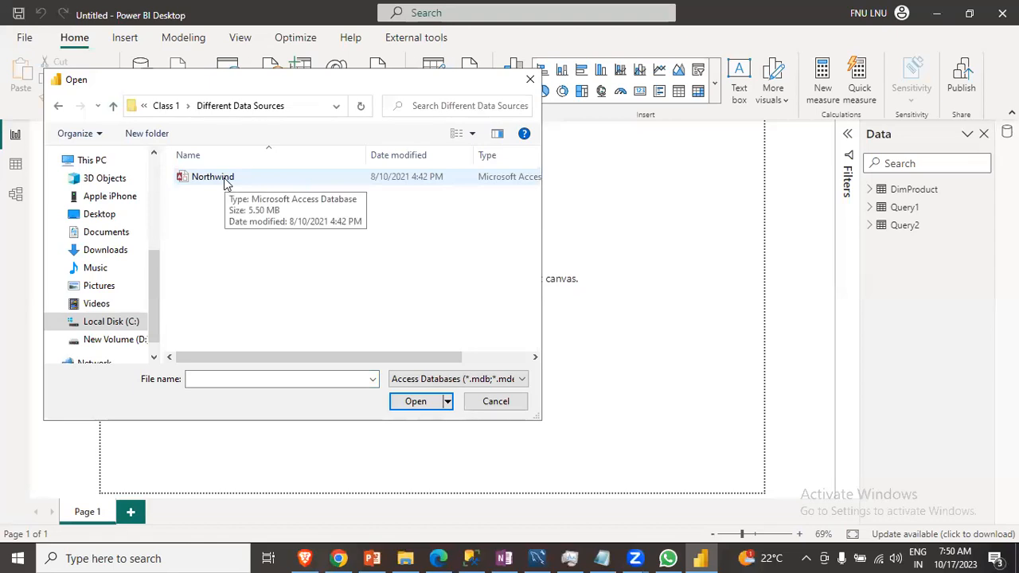
click(225, 184)
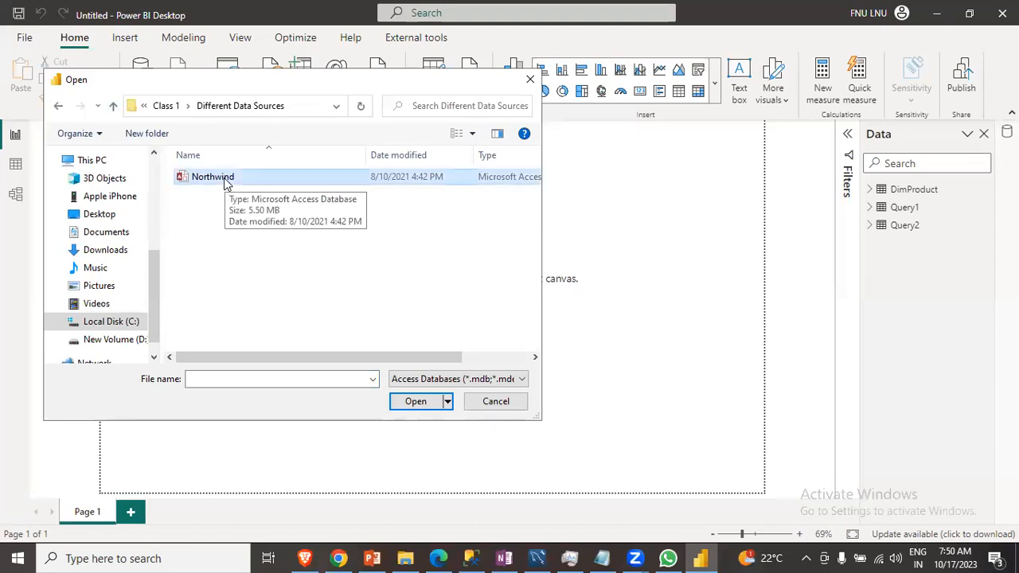
click(416, 403)
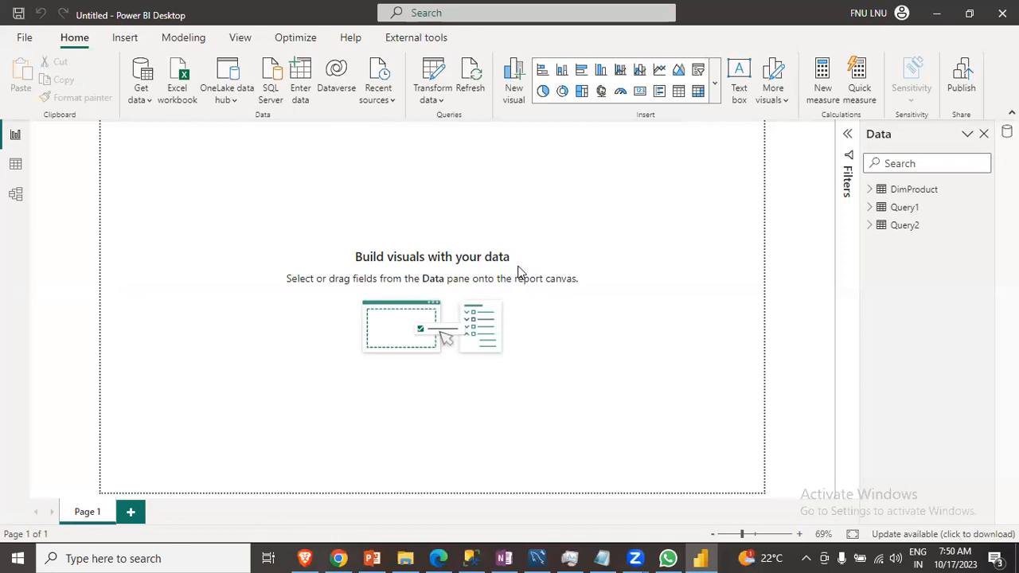
- Select the Orders table in the Northwind navigator and load it into the report
scroll(273, 274, down, 3)
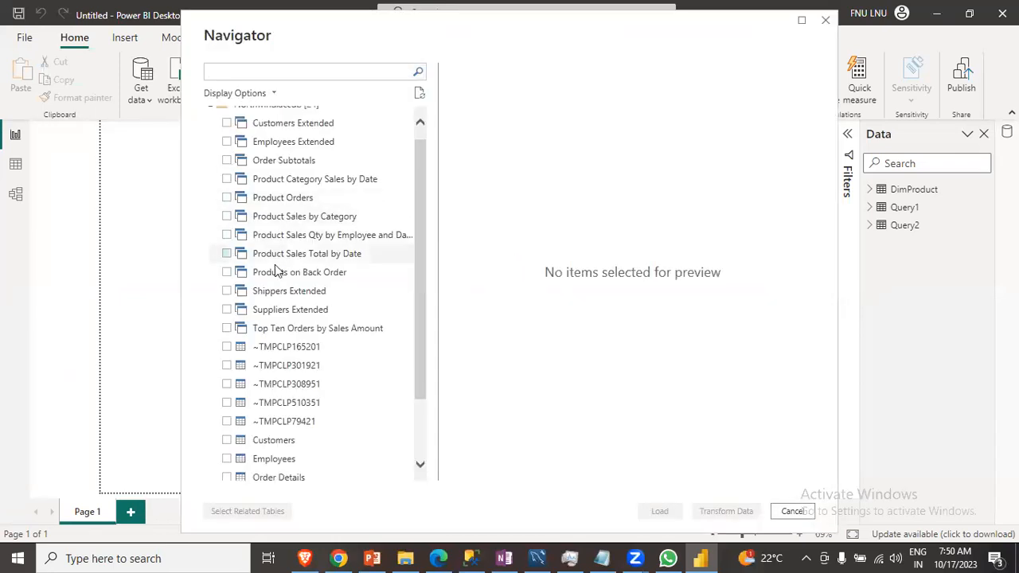
scroll(279, 321, up, 3)
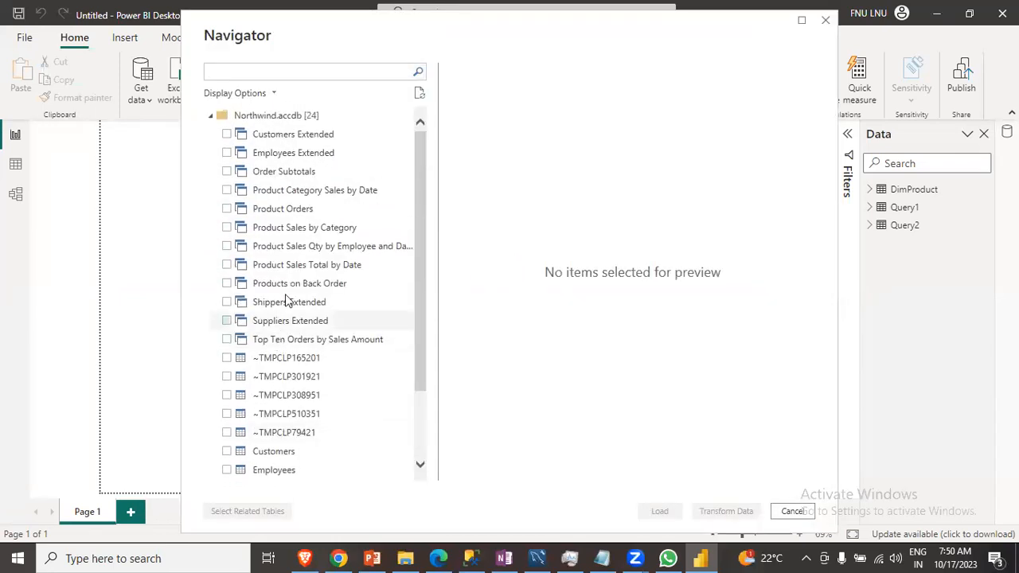
scroll(291, 265, down, 3)
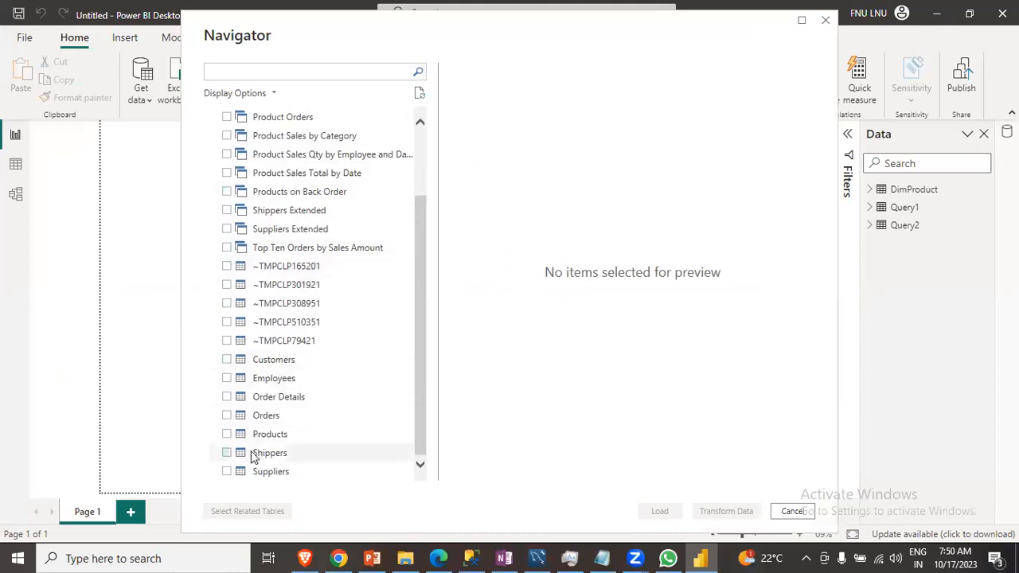
scroll(236, 471, up, 3)
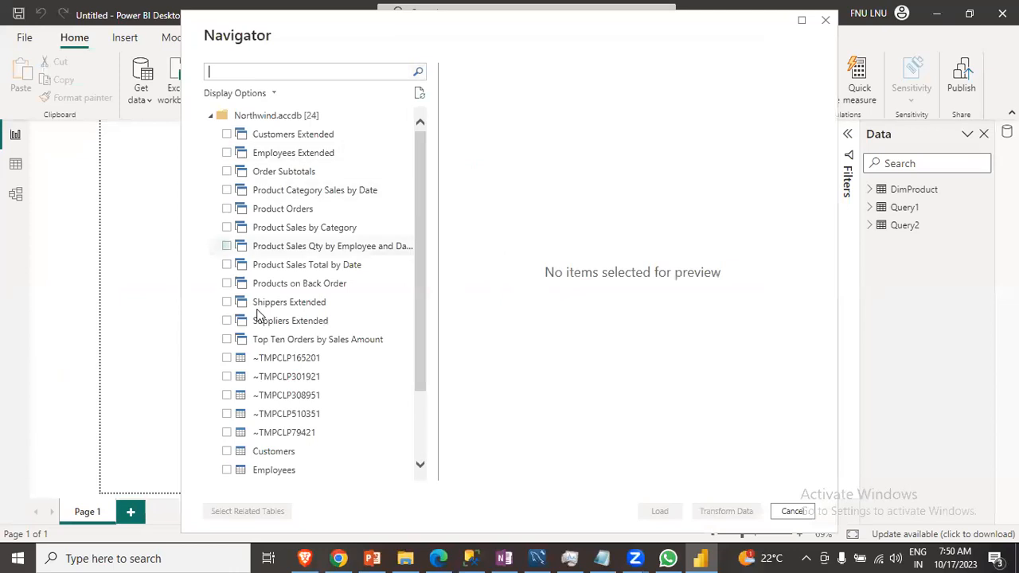
scroll(259, 343, down, 3)
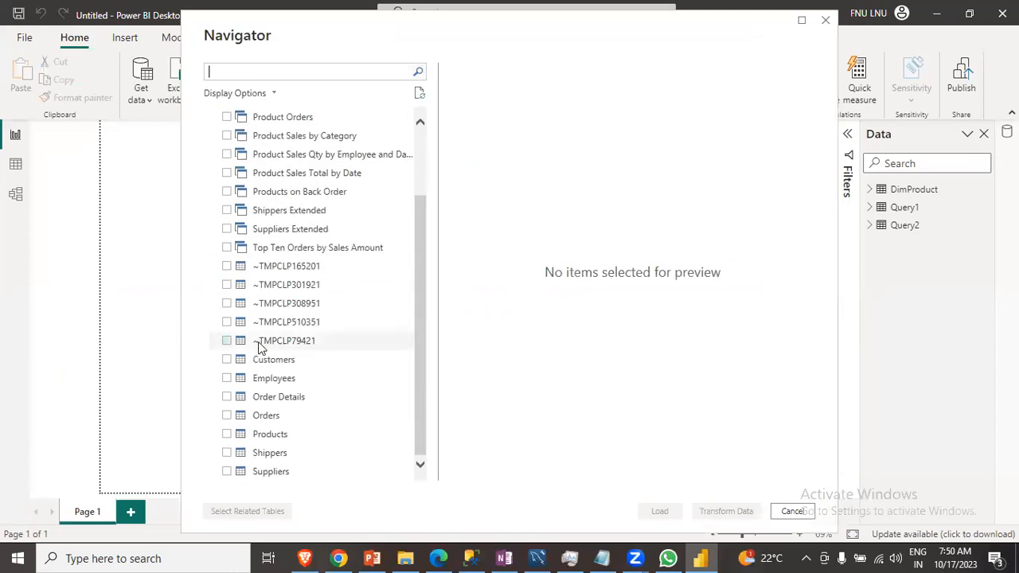
click(227, 416)
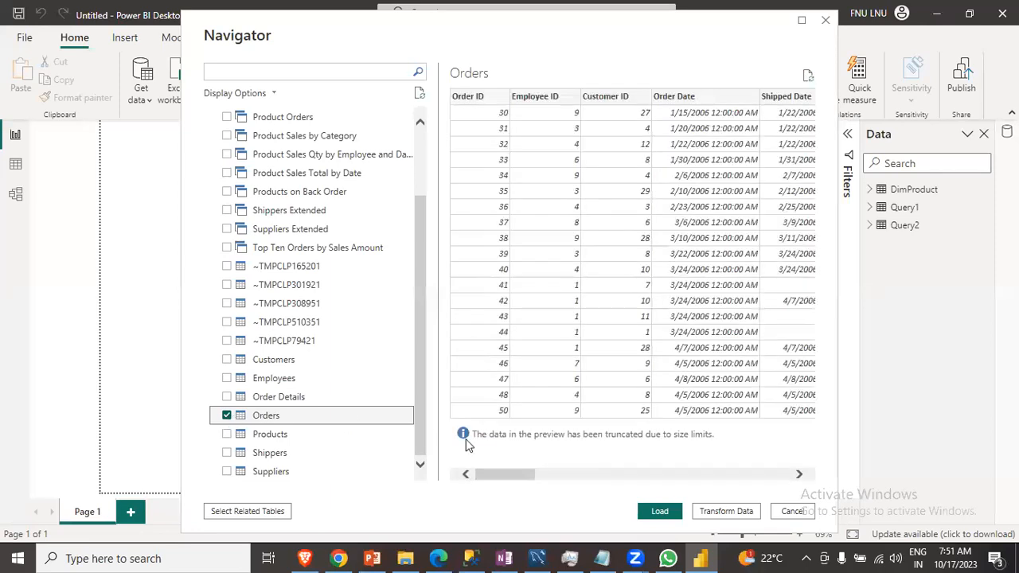
click(662, 514)
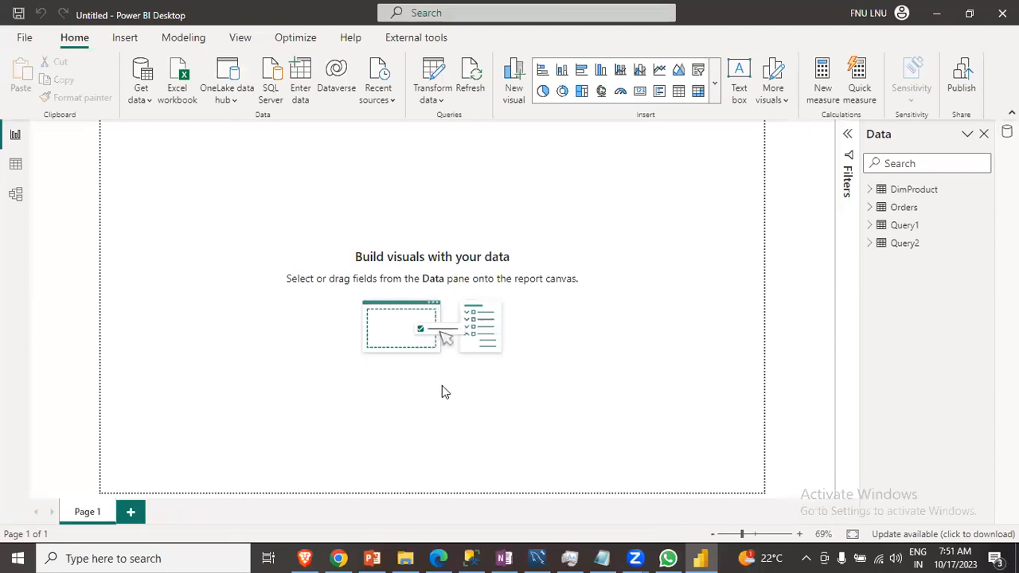
click(603, 559)
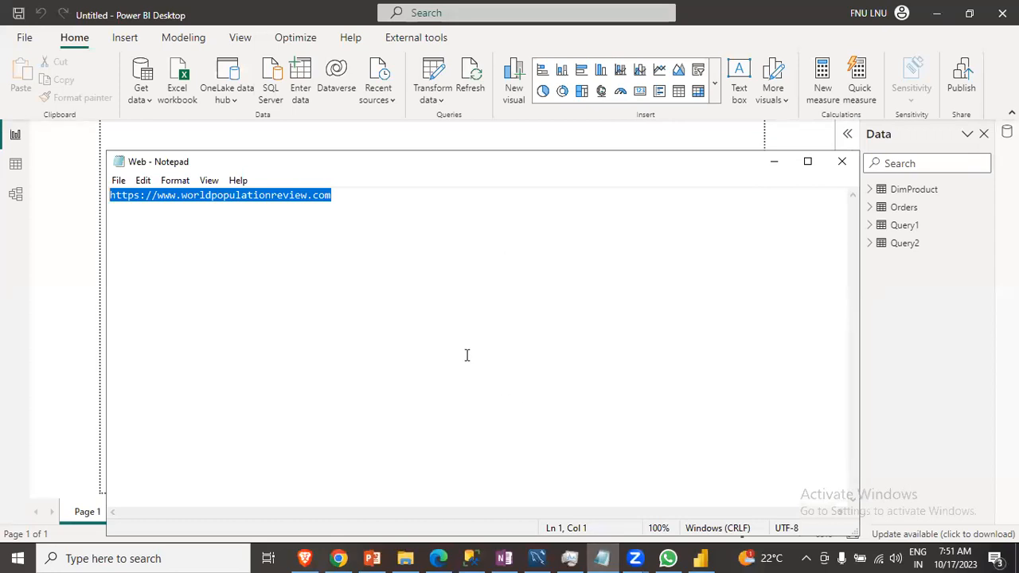
drag(342, 197, 109, 195)
key(ctrl+c)
click(774, 163)
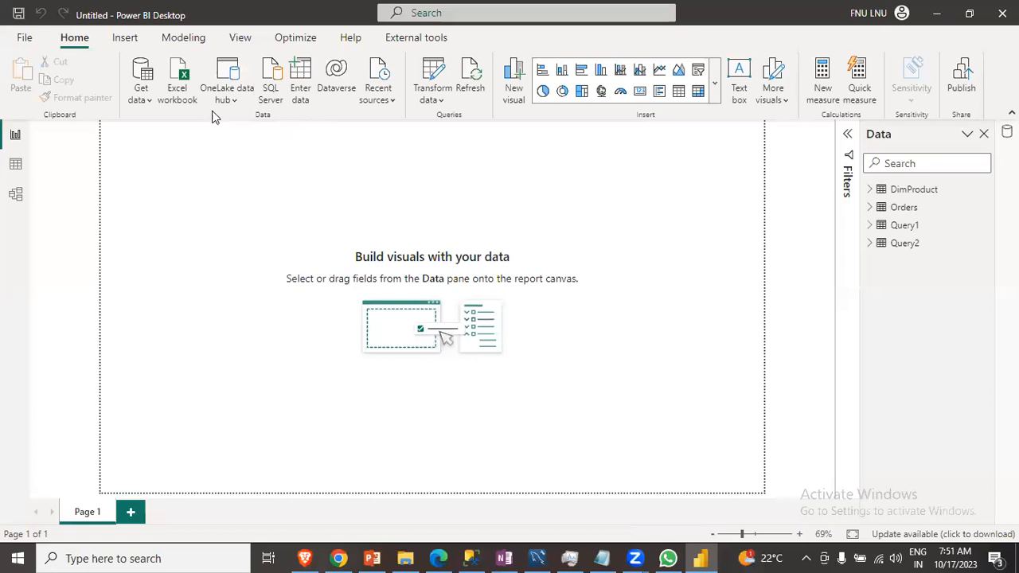
click(141, 97)
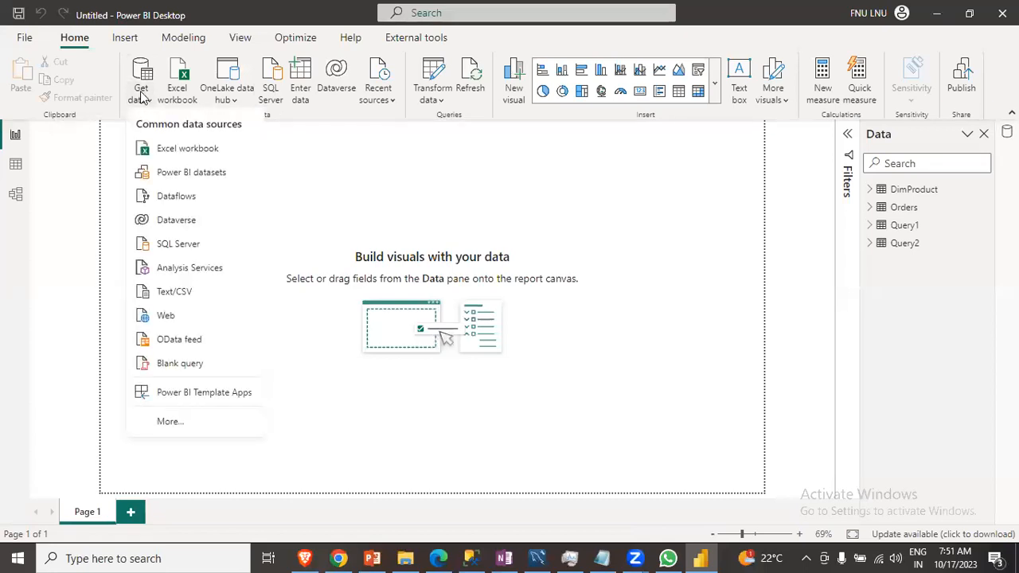
click(170, 316)
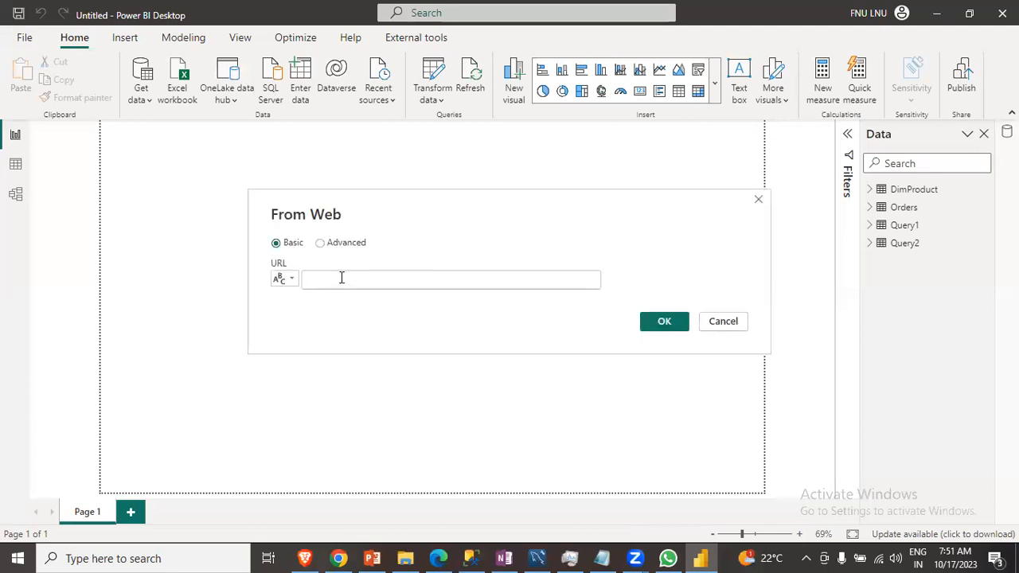
key(ctrl+v)
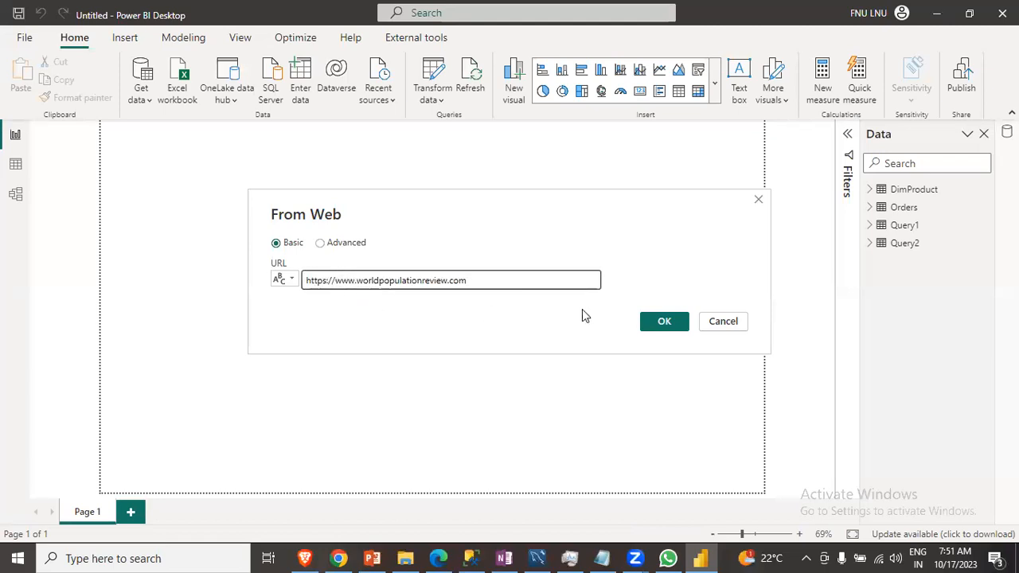
click(658, 323)
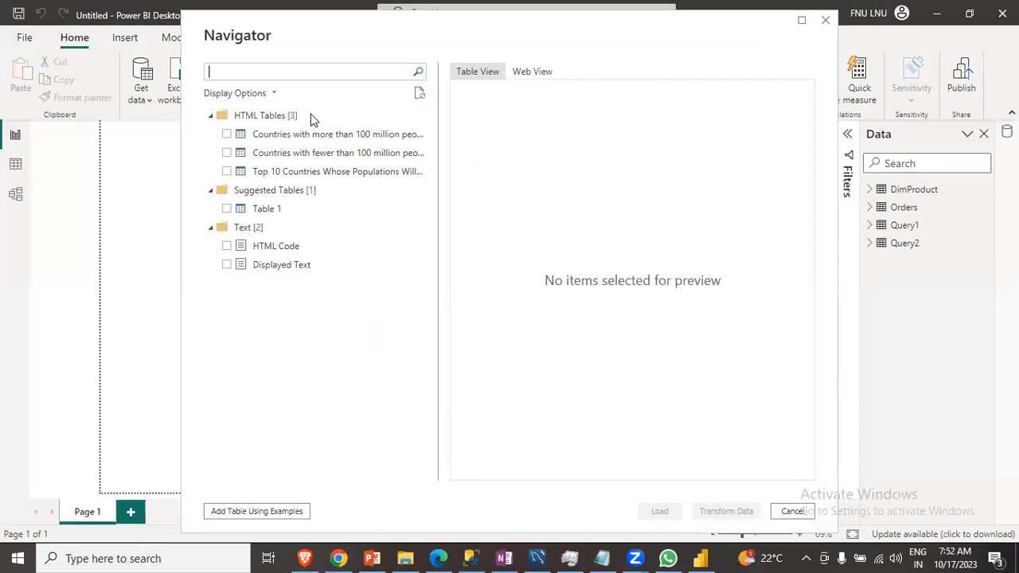
- Preview the population tables and load the Top 10 Countries Whose Populations Will Grow table
click(227, 134)
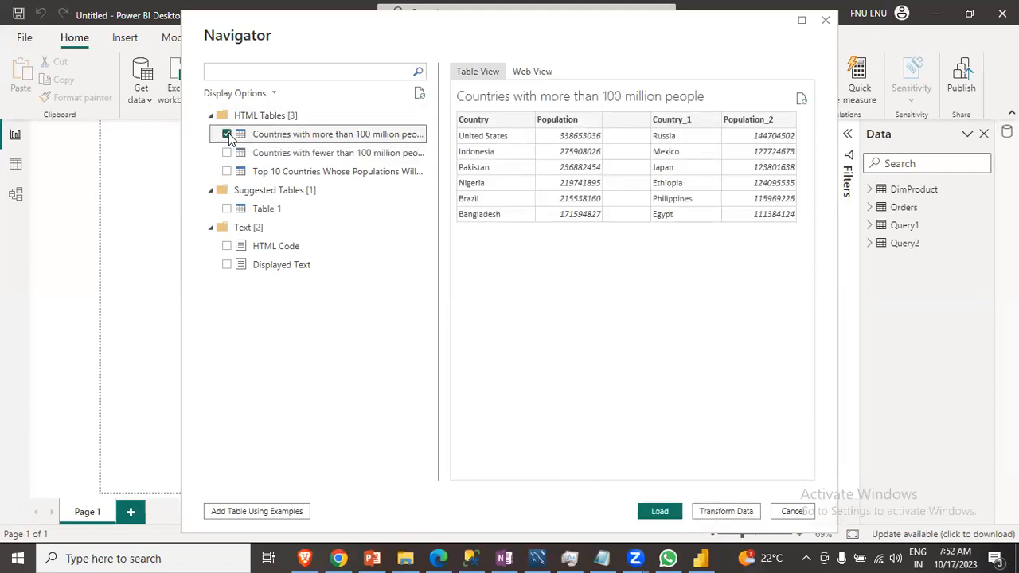
click(227, 134)
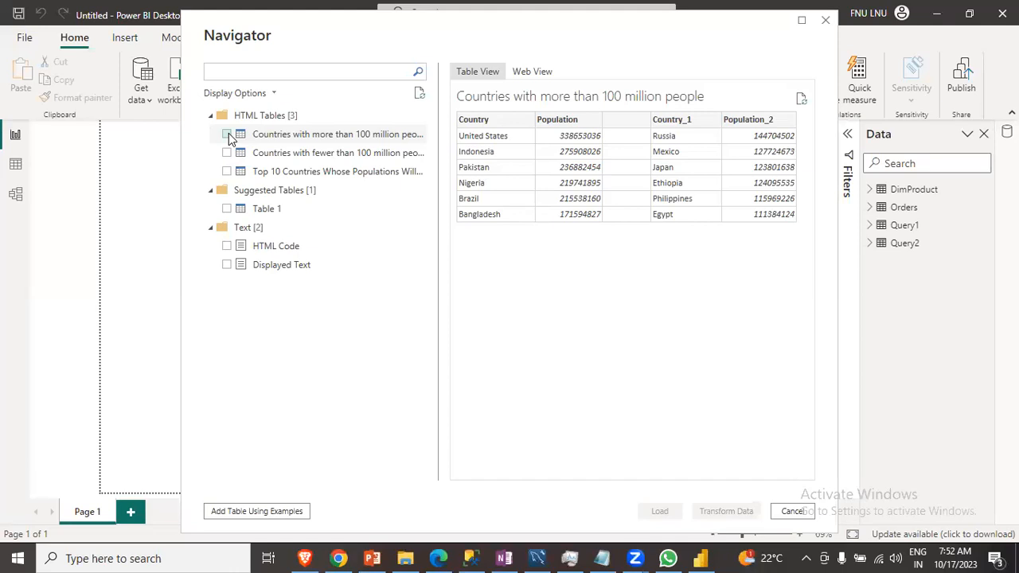
click(227, 134)
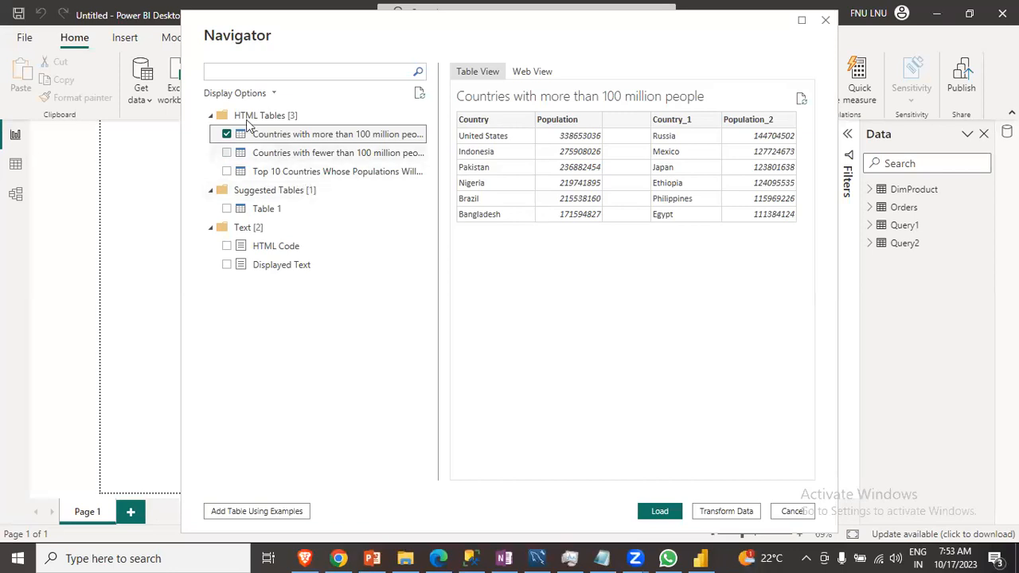
click(227, 134)
click(227, 171)
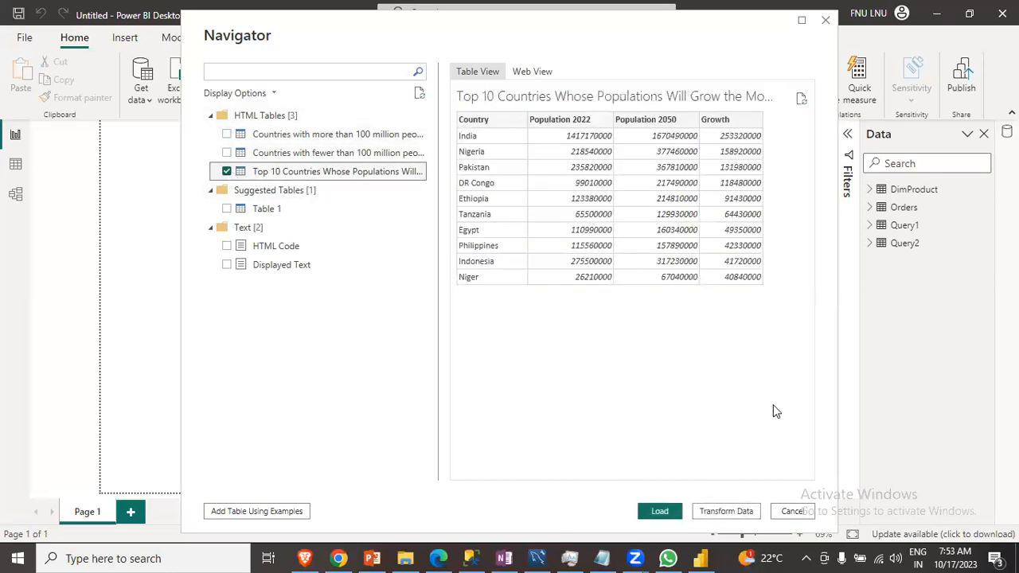
click(672, 514)
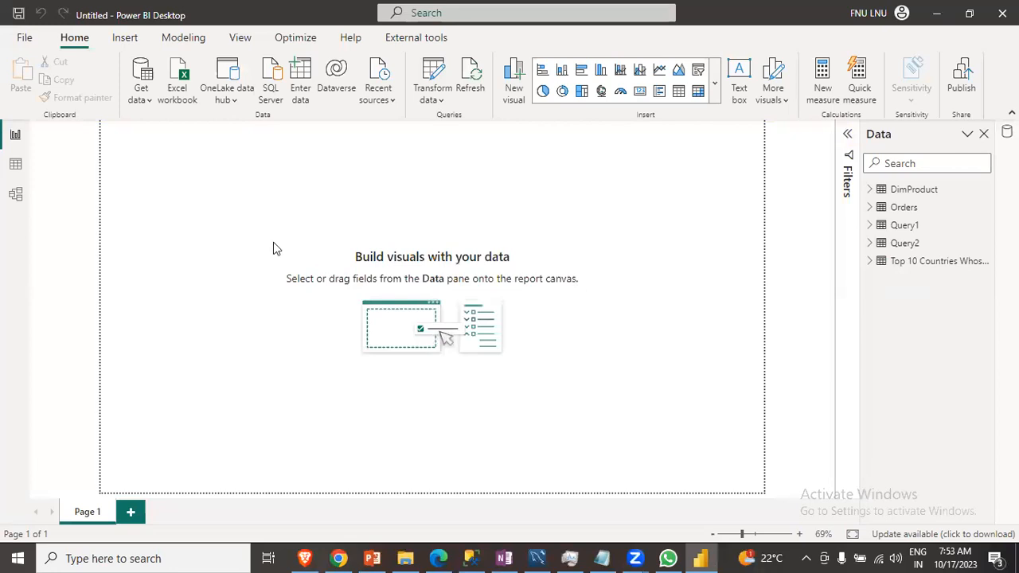
- Import the Orders_csv text file from the Different Data Sources folder and load it into the report
click(141, 94)
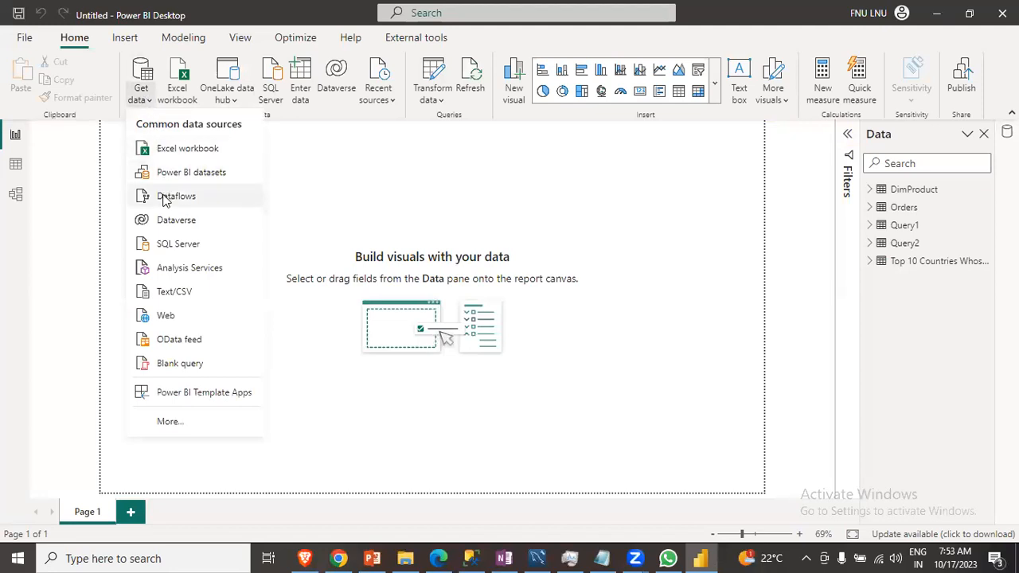
click(165, 295)
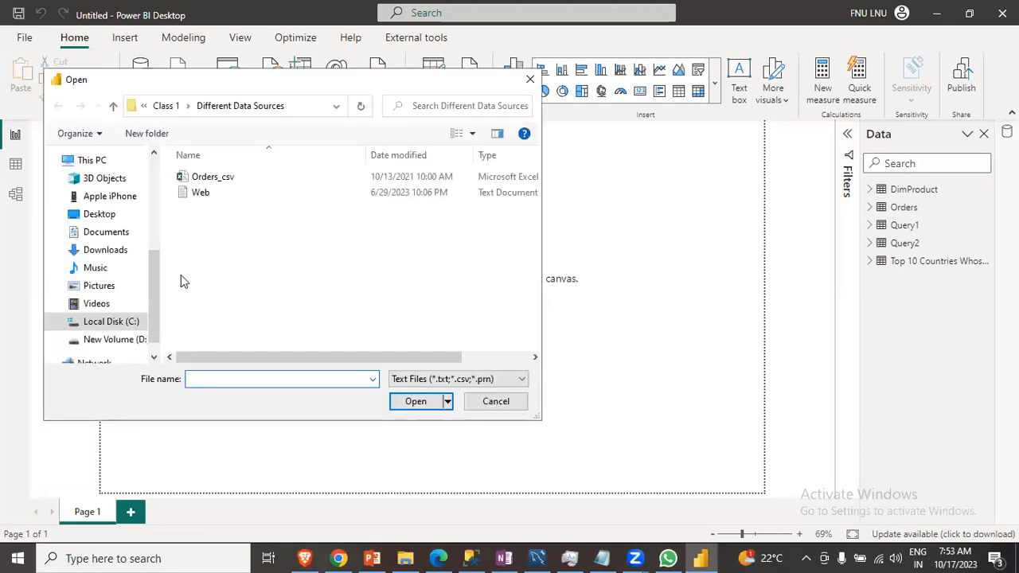
click(222, 184)
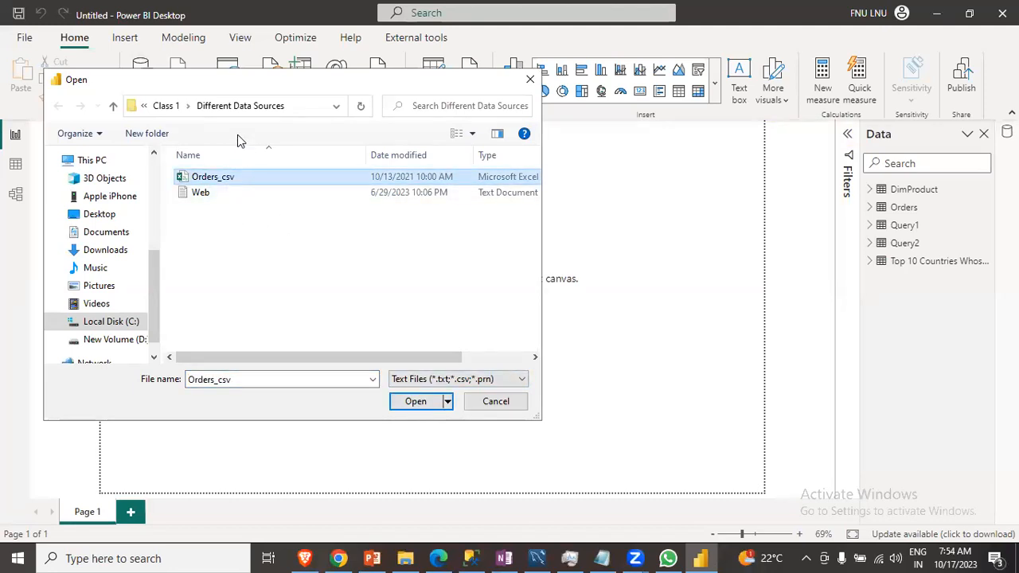
click(415, 402)
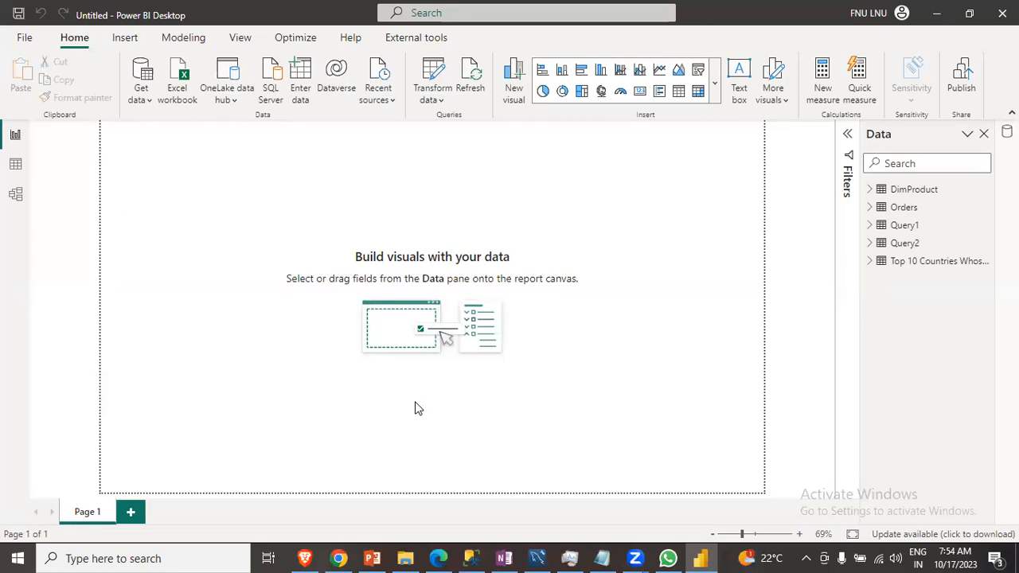
scroll(326, 319, down, 2)
scroll(327, 352, up, 1)
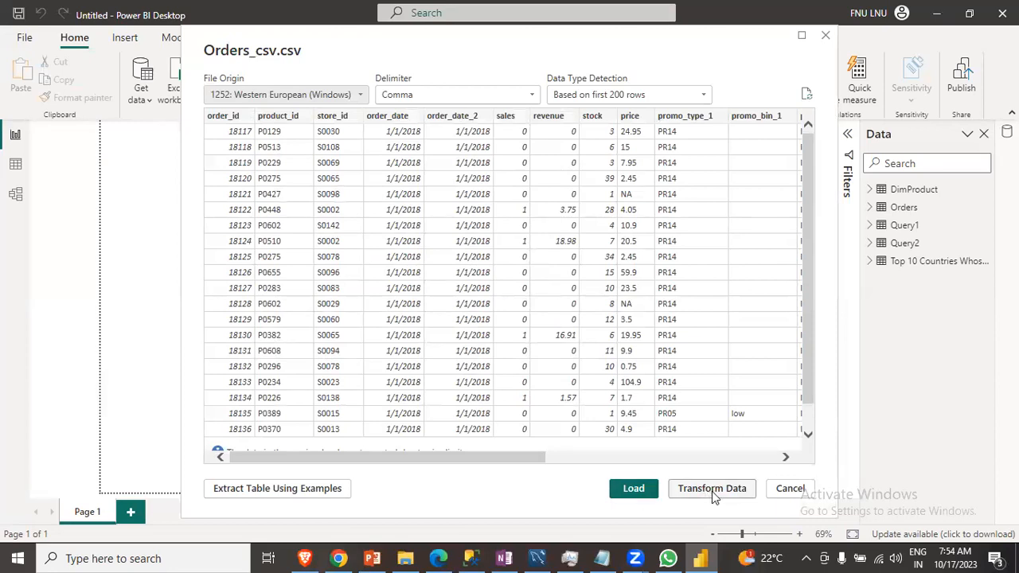
click(634, 489)
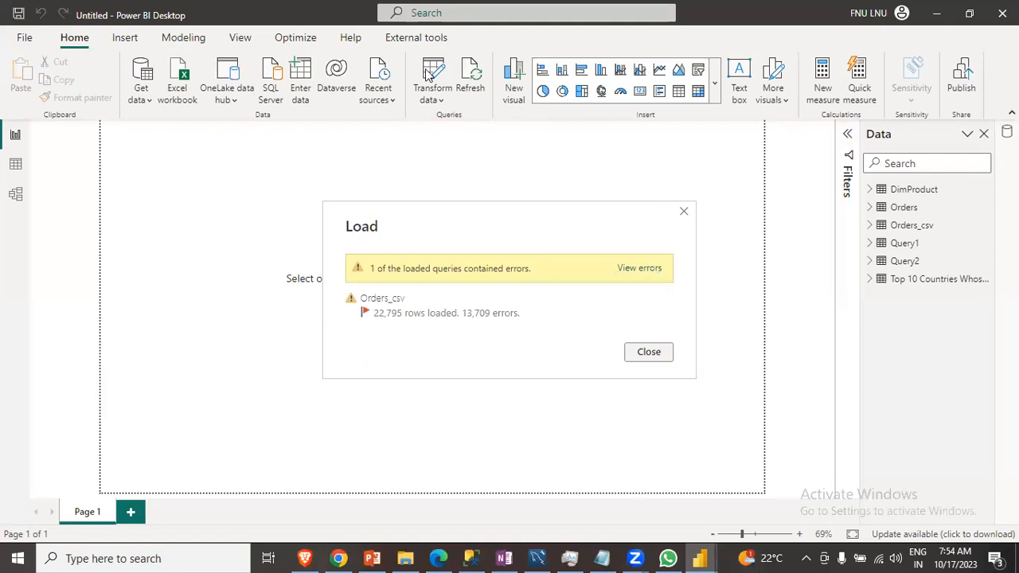
click(645, 355)
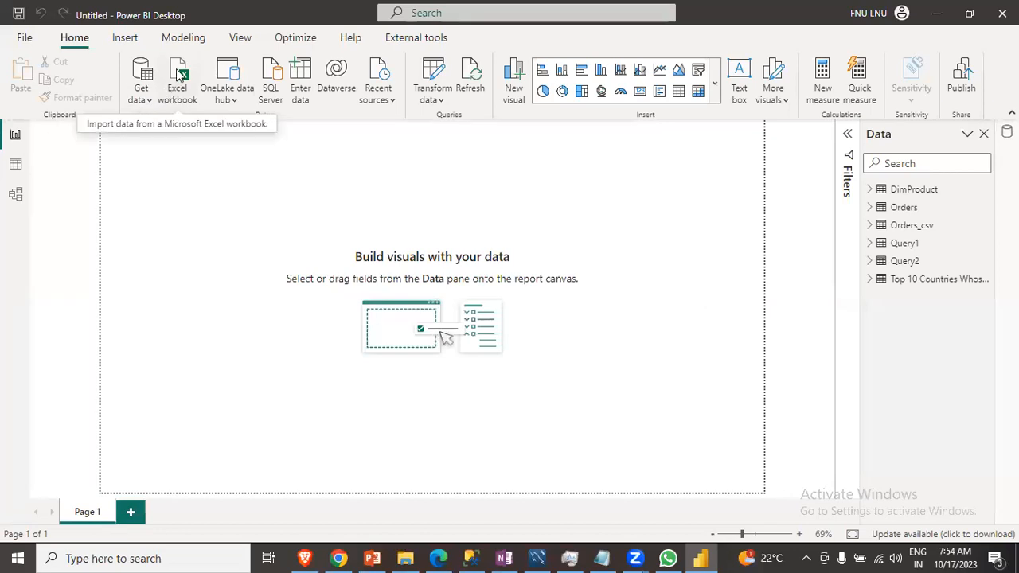
- Load the Returns and Users sheets from the Sample Superstore Excel workbook
click(140, 102)
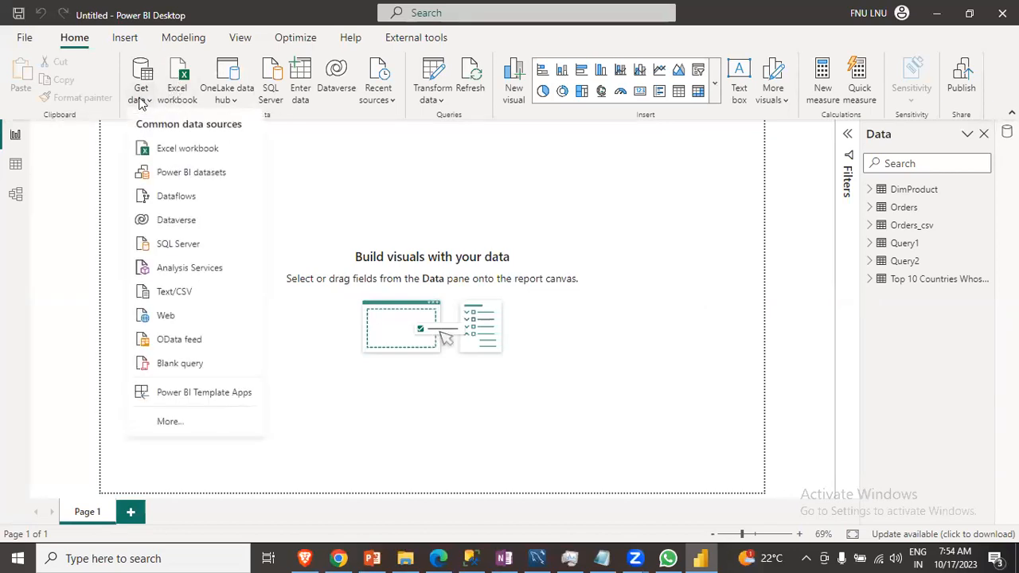
click(168, 151)
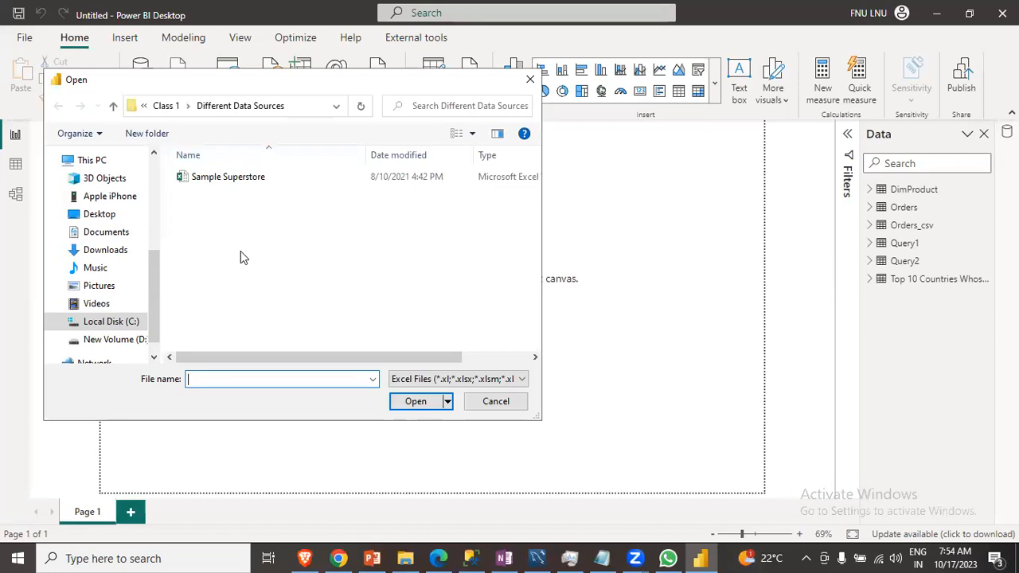
click(247, 182)
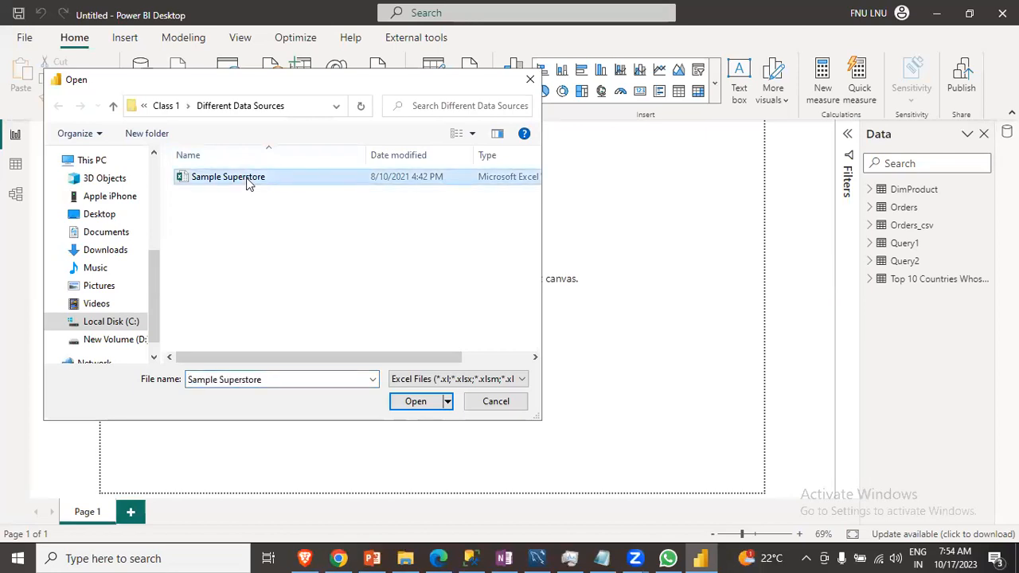
click(416, 401)
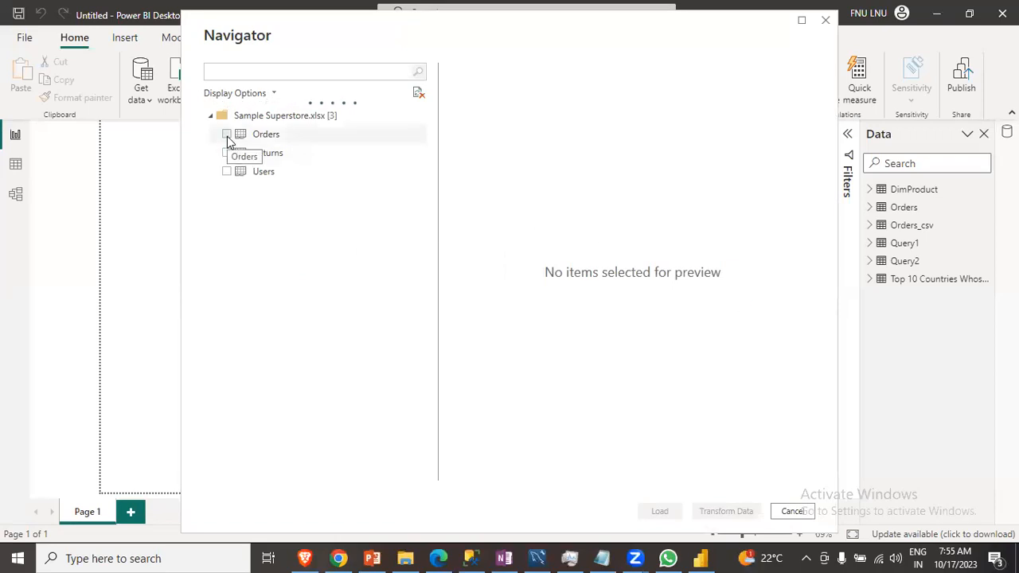
click(227, 135)
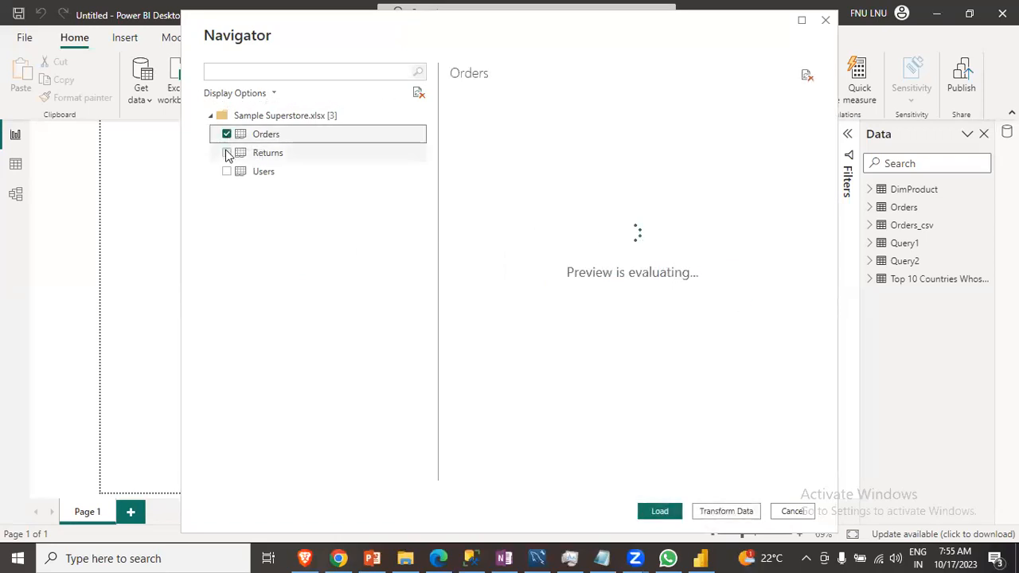
click(227, 154)
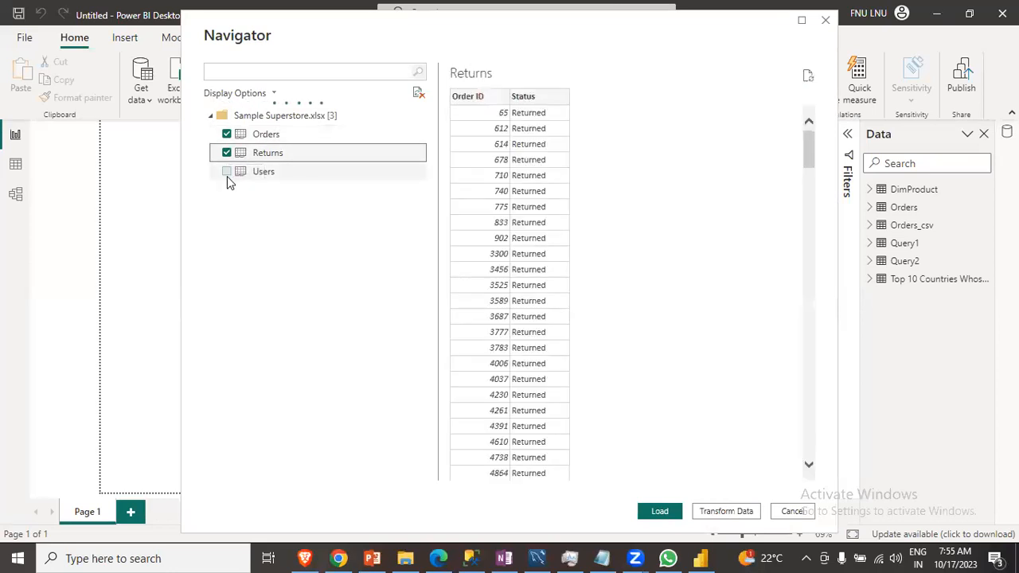
click(228, 172)
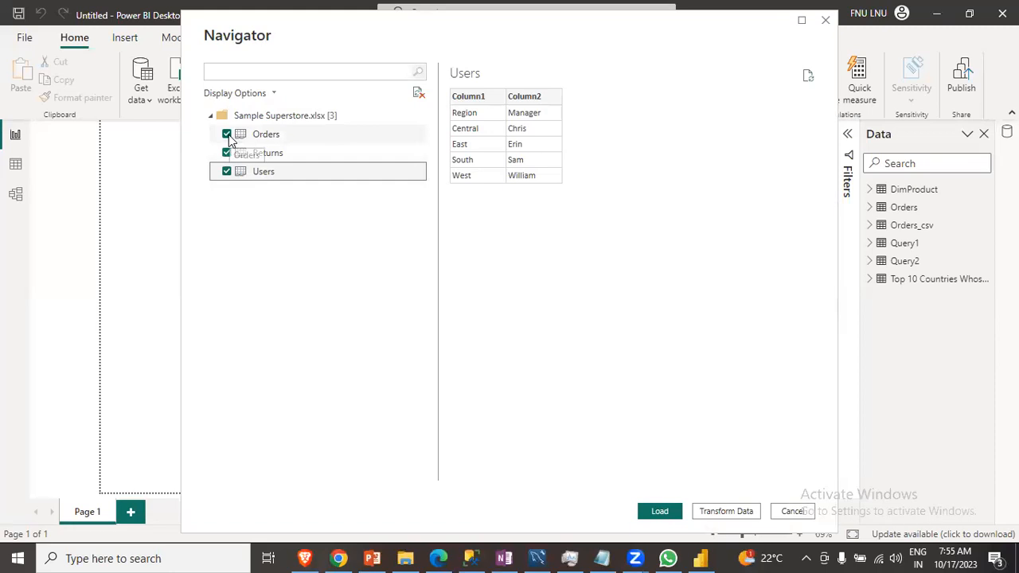
click(227, 135)
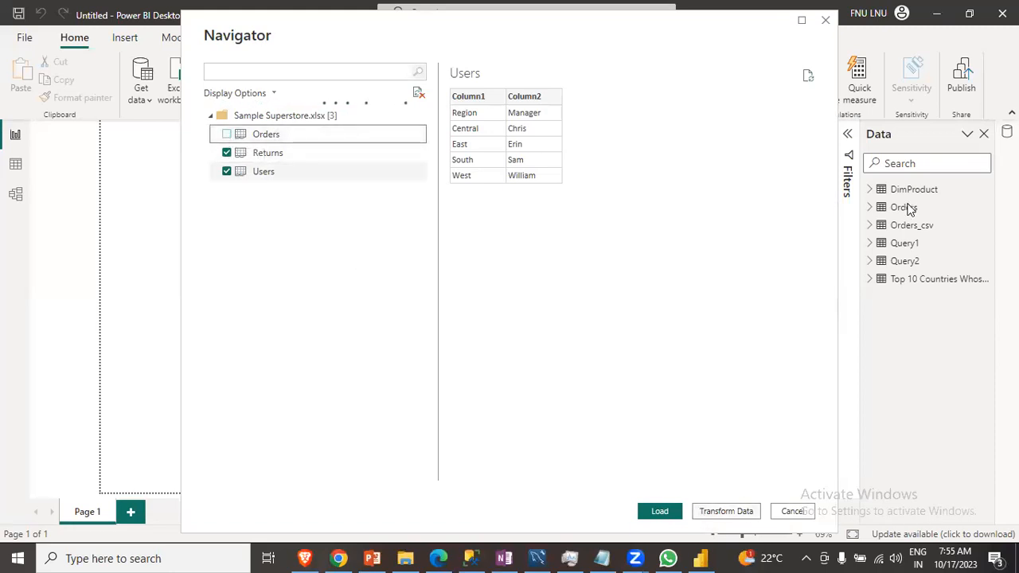
click(660, 512)
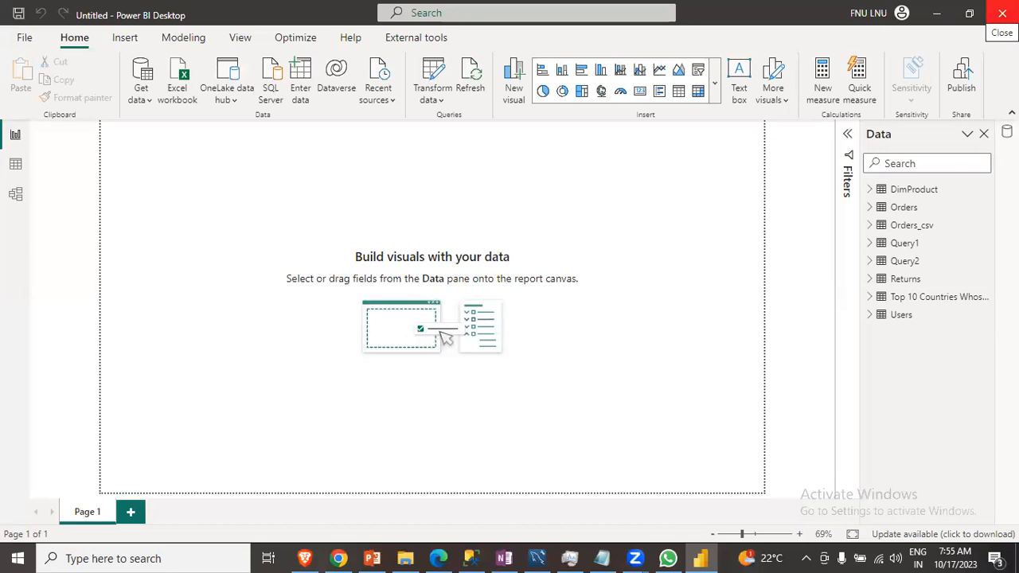
- Close the report without saving and reopen Power BI Desktop from Windows search
click(1003, 13)
click(576, 310)
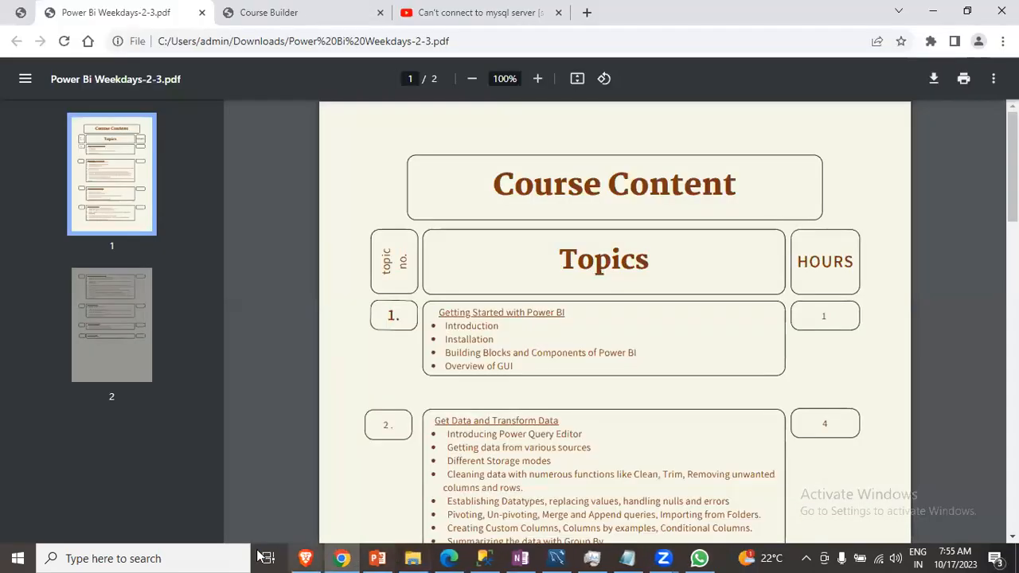
click(196, 558)
text(p)
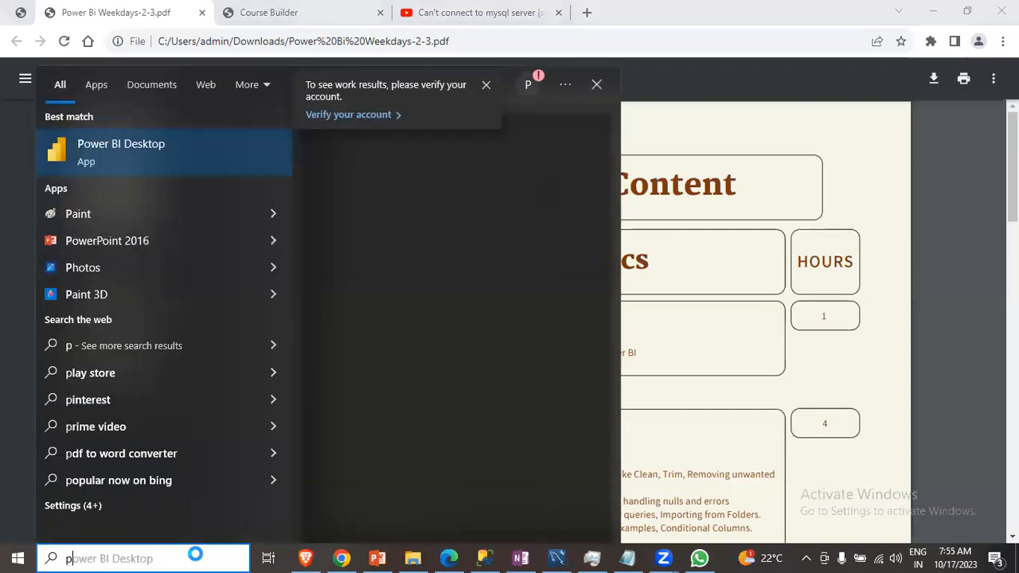
text(bi)
key(Escape)
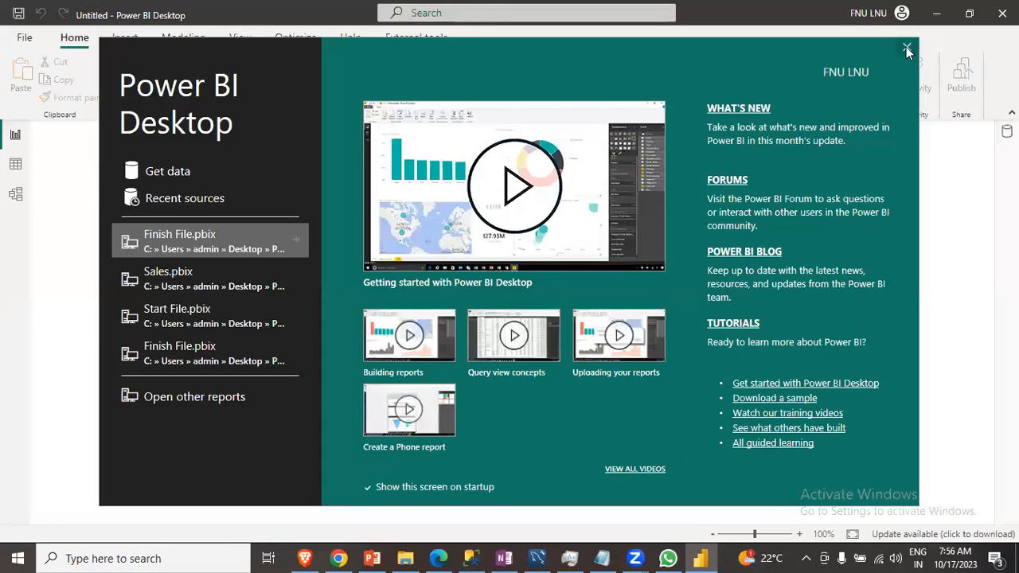
- Start a SQL Server database connection and paste the server name DESKTOP-JFNBJGL\SQLEXPRESS copied from the OneNote notes
click(907, 46)
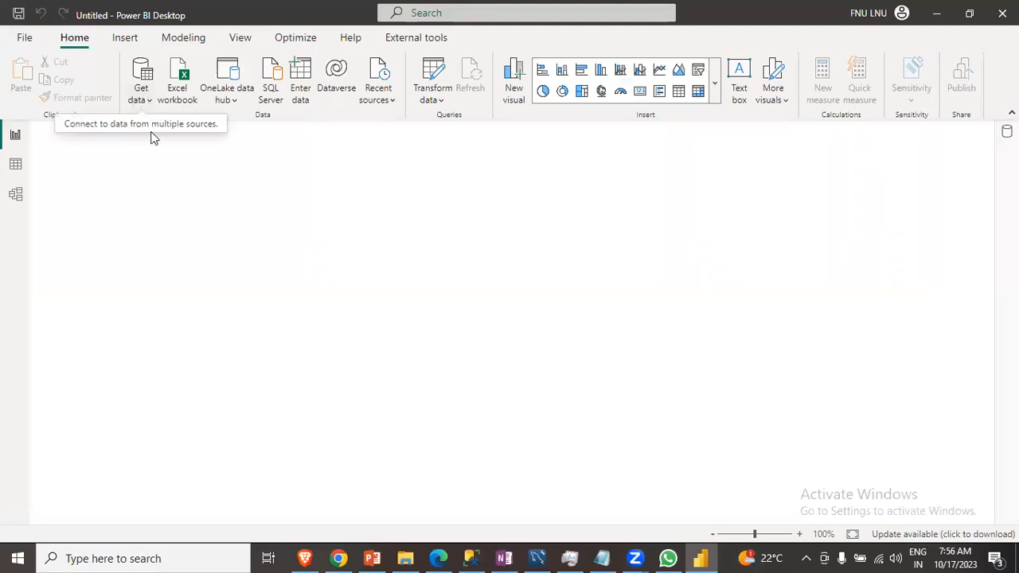
click(141, 96)
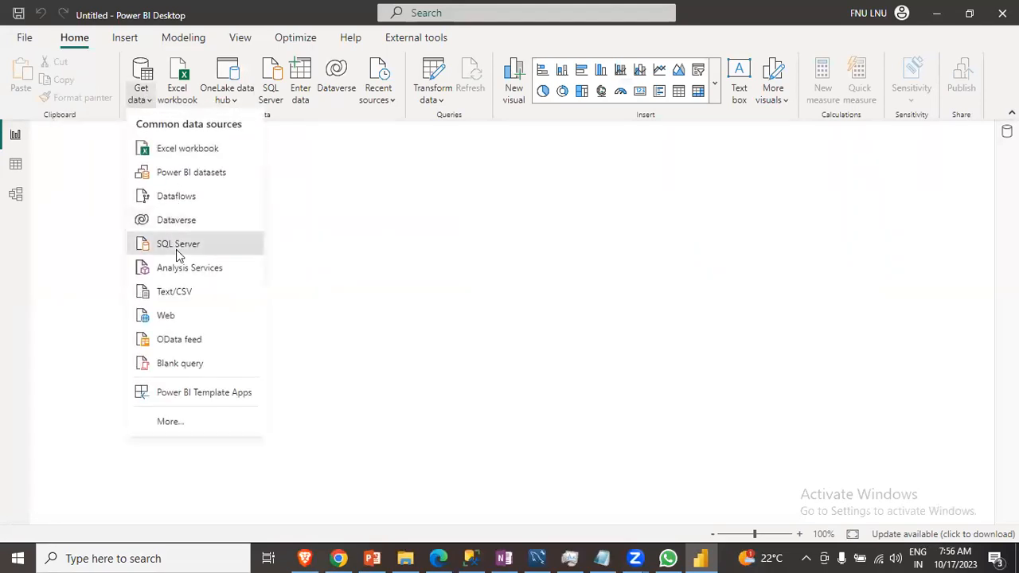
click(180, 253)
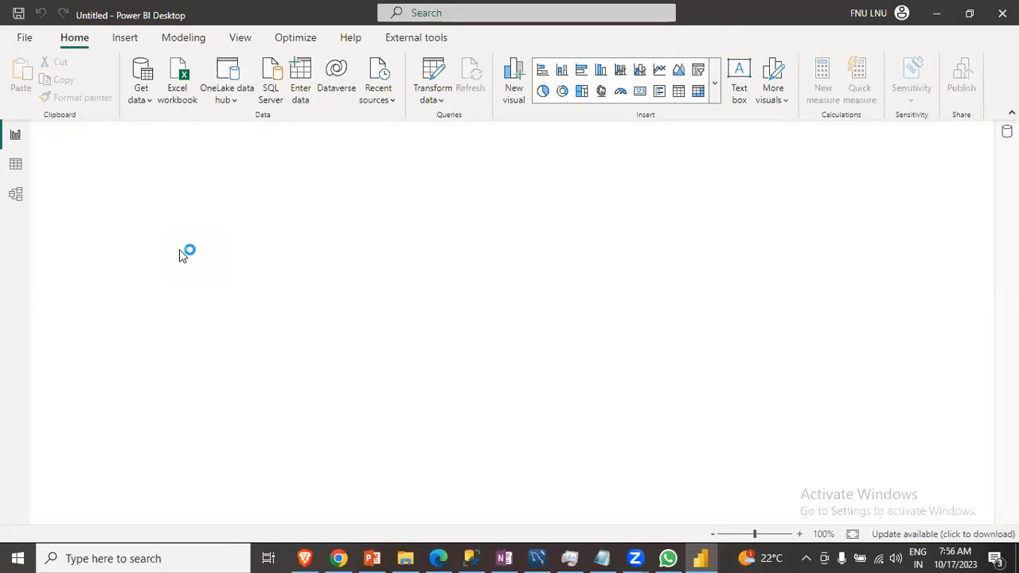
click(504, 558)
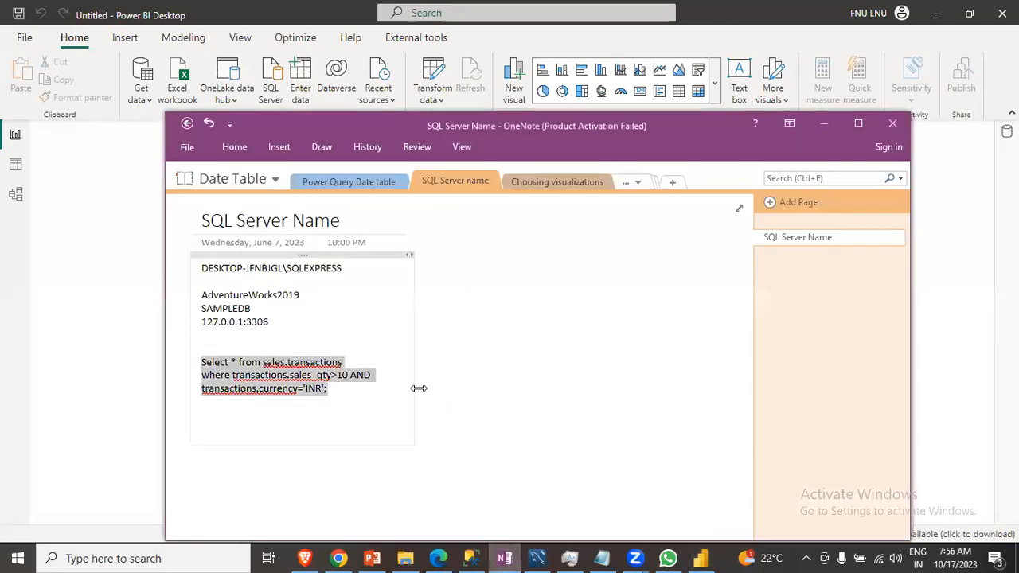
click(382, 411)
drag(348, 271, 182, 266)
key(ctrl+c)
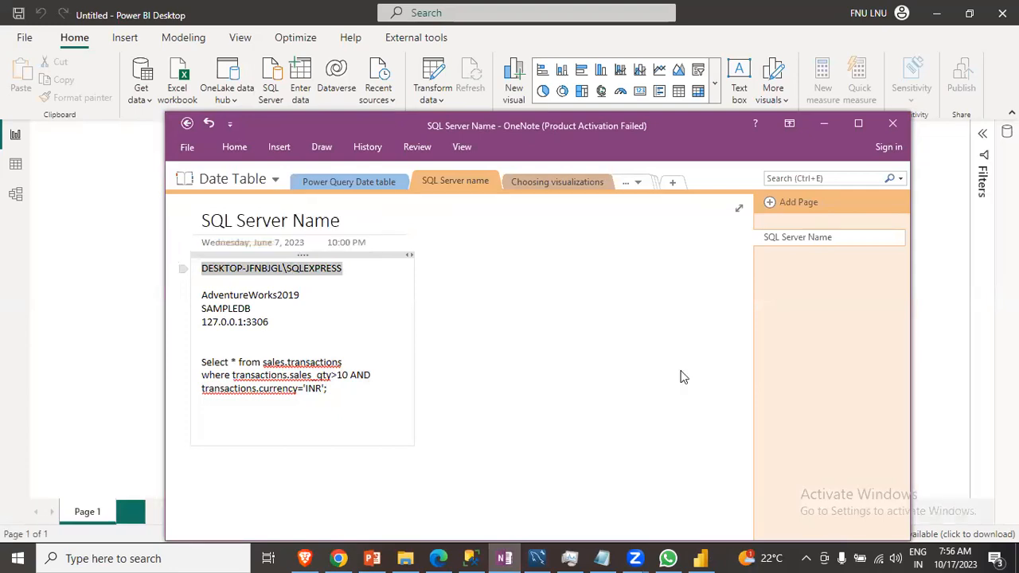
click(823, 125)
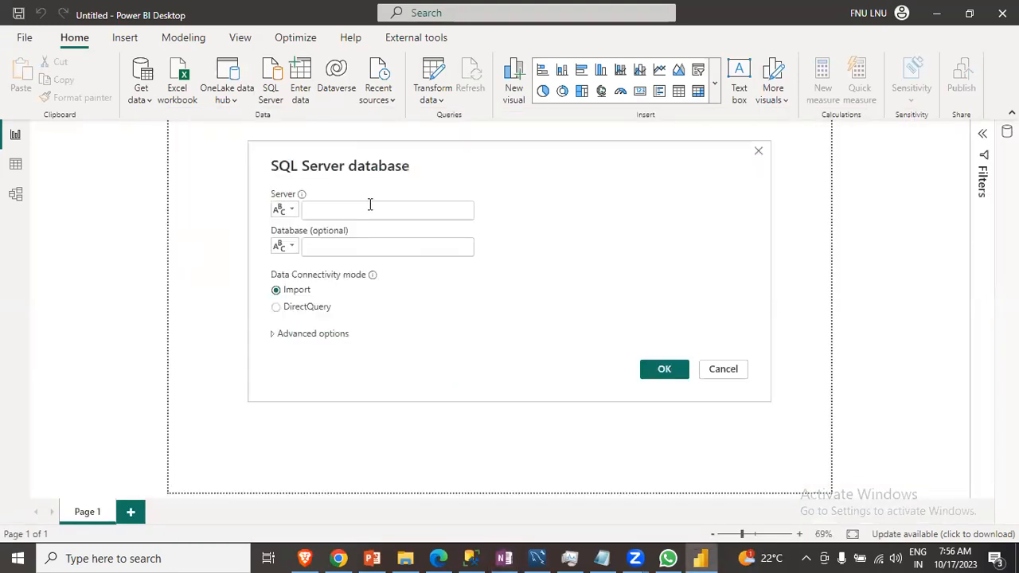
click(359, 214)
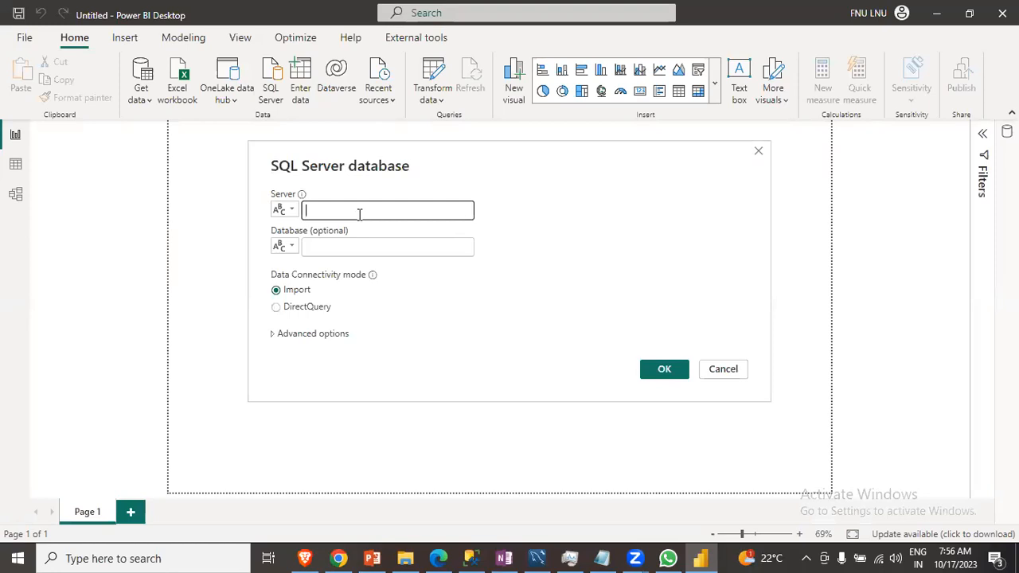
key(ctrl+v)
- Copy AdventureWorks2019 from the notes and paste it as the database name
click(371, 249)
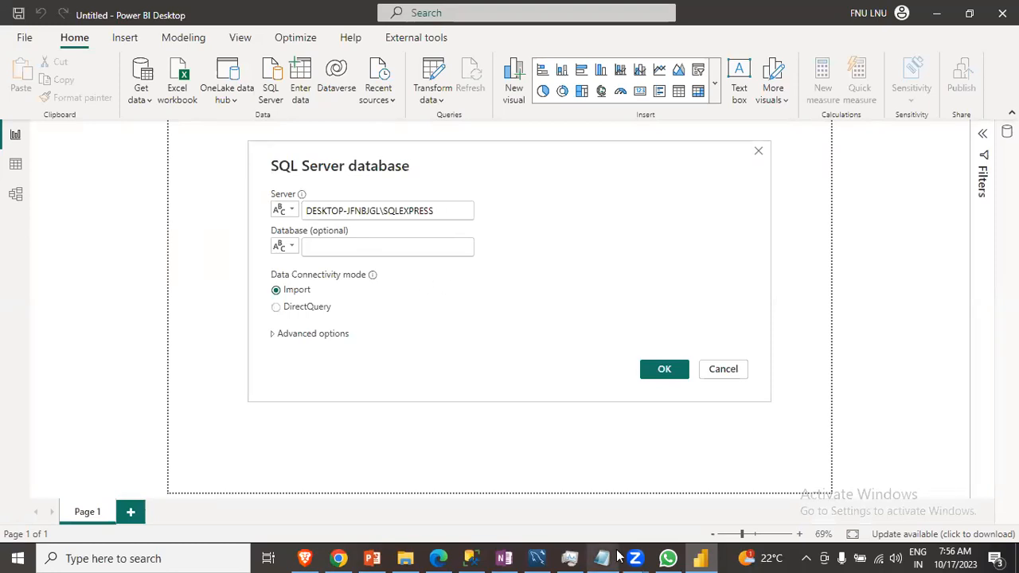
click(506, 556)
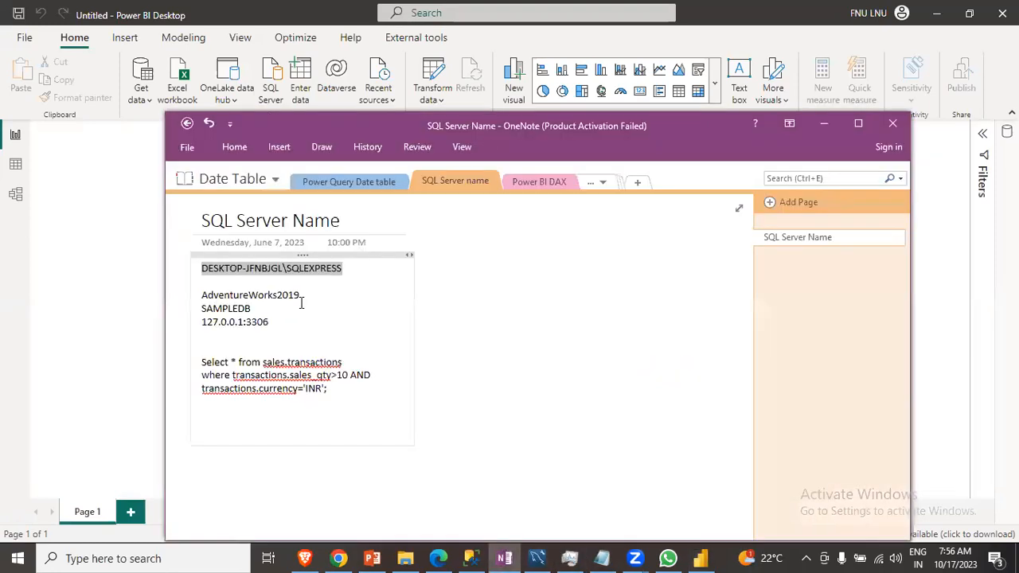
drag(303, 293, 206, 284)
key(ctrl+c)
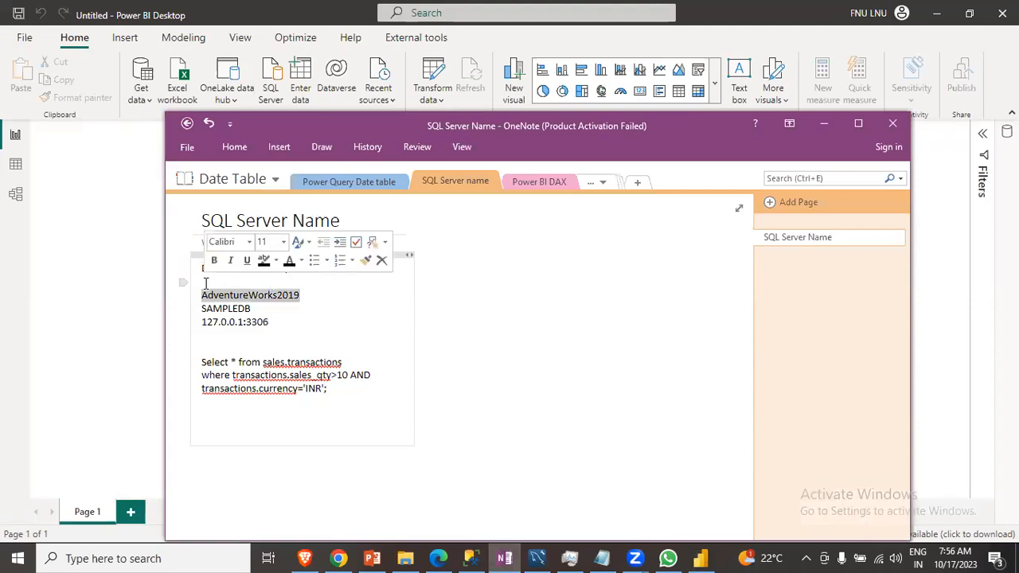
click(823, 125)
click(315, 249)
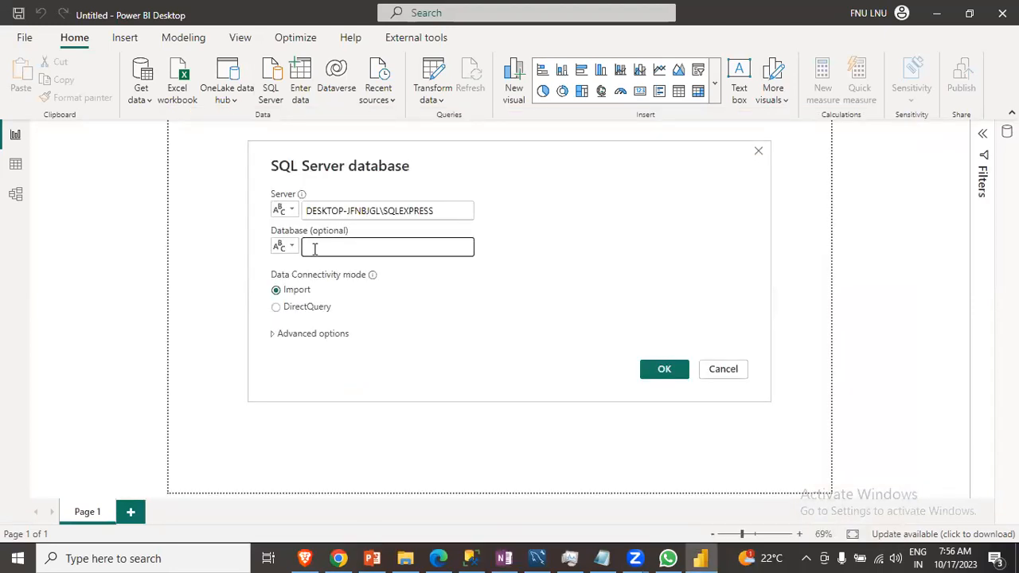
key(ctrl+v)
- Set the data connectivity mode to DirectQuery and connect to the database
click(277, 315)
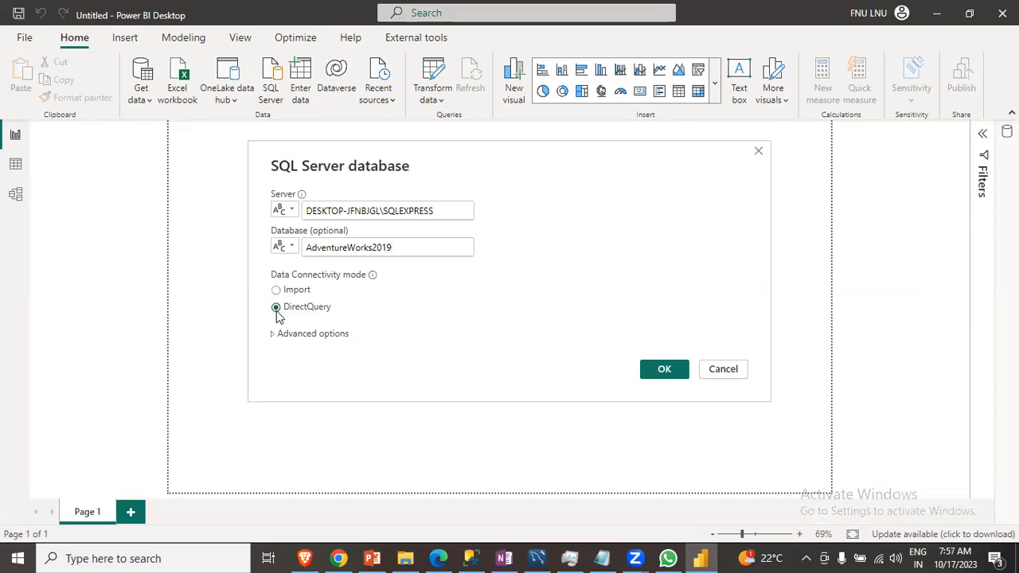
click(649, 374)
click(650, 374)
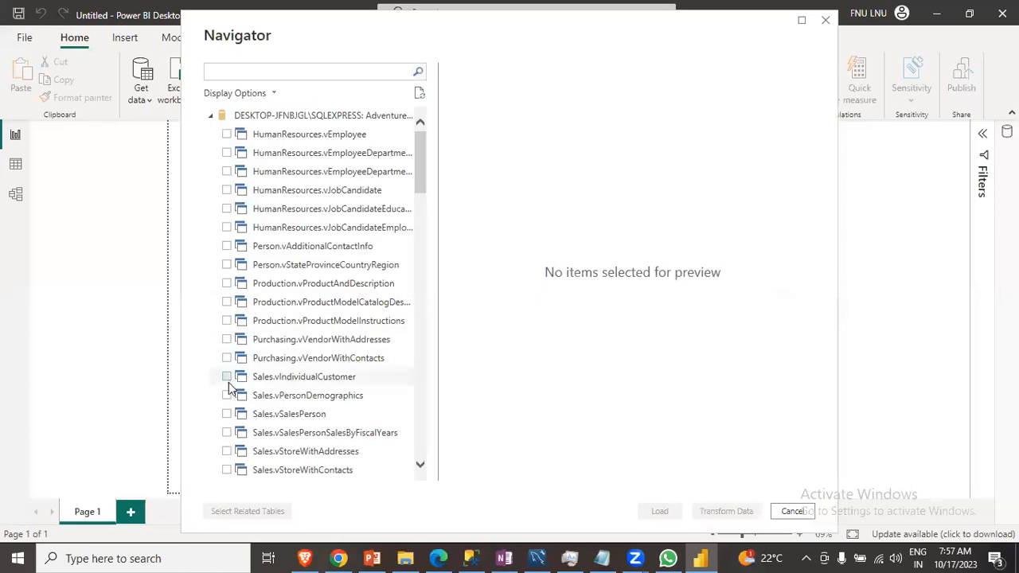
- Select the Sales.SalesOrderDetail table in the Navigator and load it
scroll(231, 394, down, 2)
scroll(227, 398, down, 3)
scroll(227, 398, up, 3)
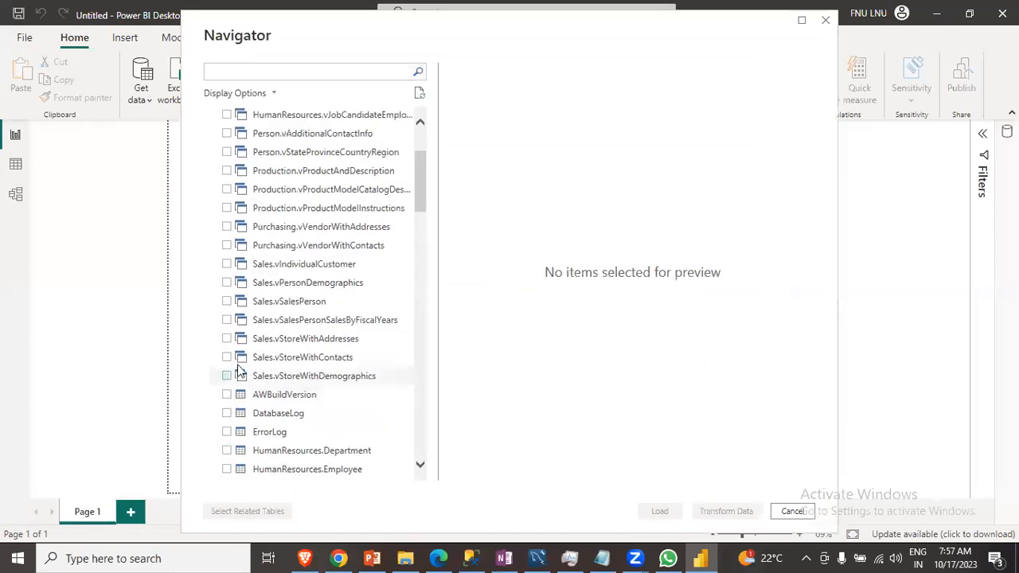
scroll(247, 344, down, 9)
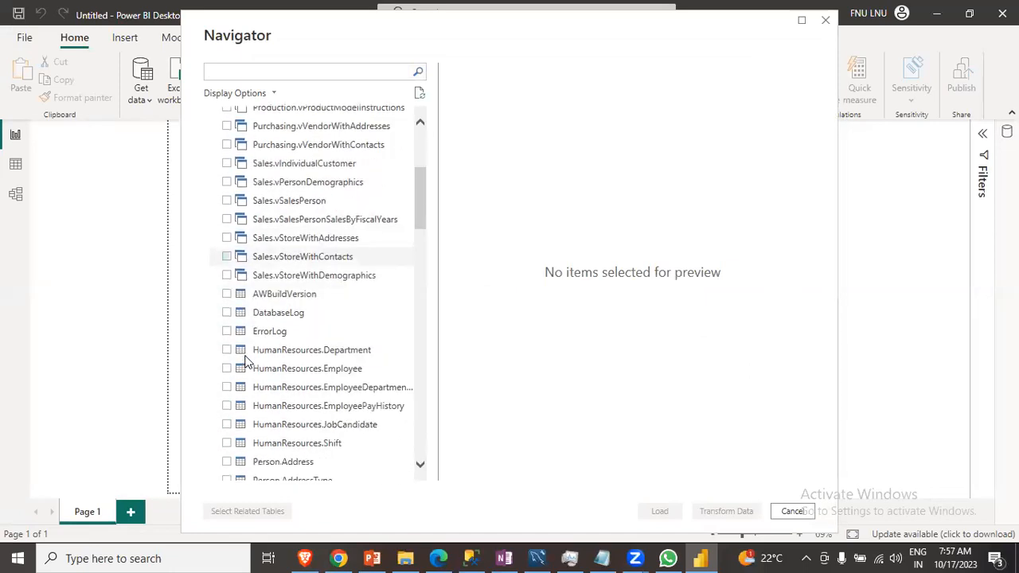
scroll(249, 383, down, 9)
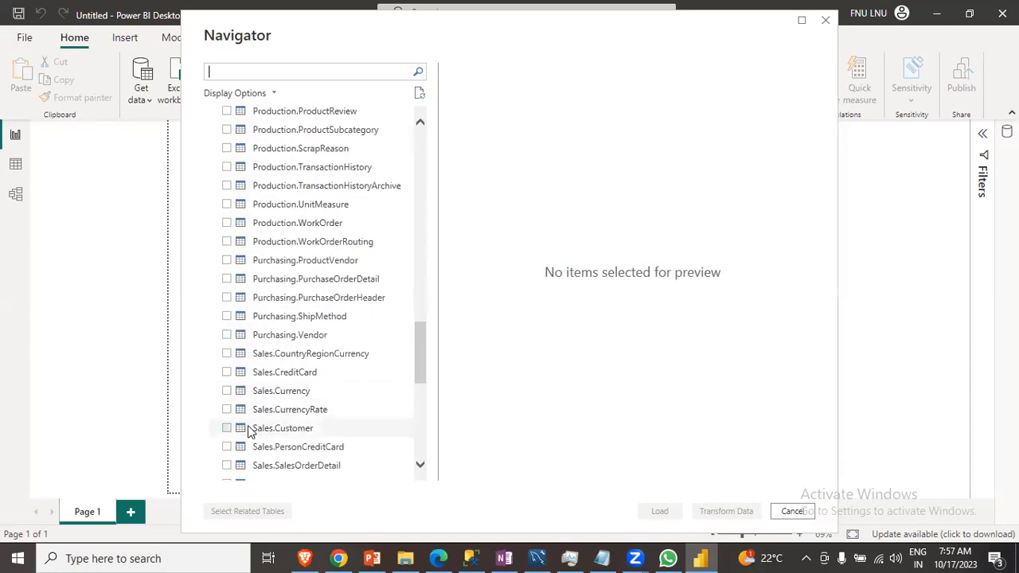
scroll(250, 430, down, 1)
click(227, 410)
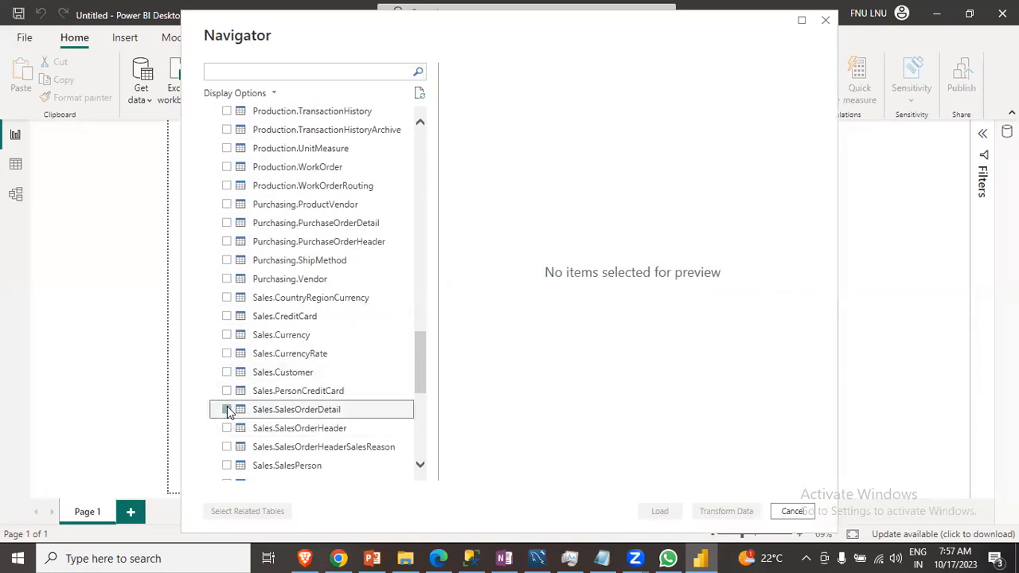
click(660, 512)
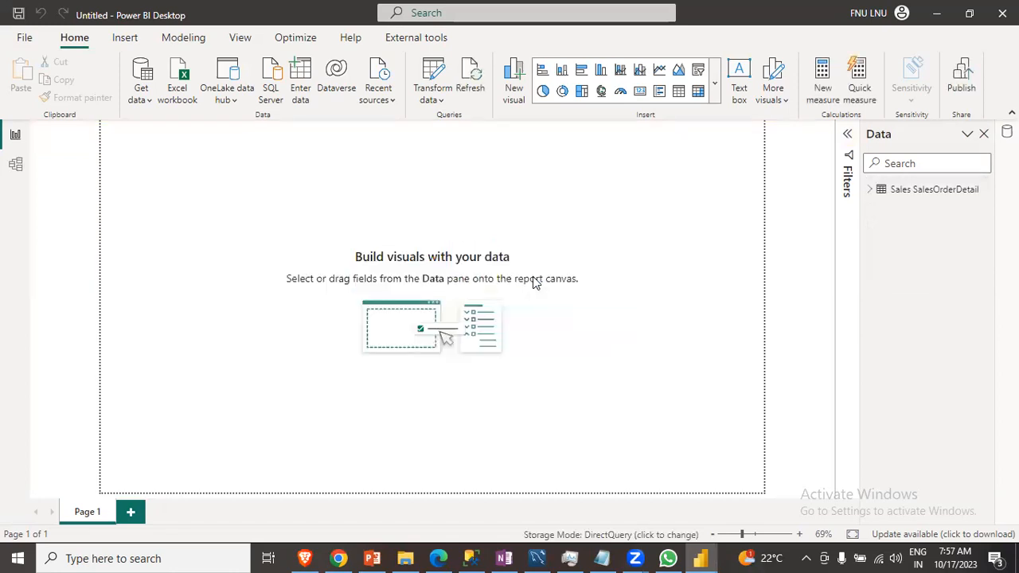
- Select the loaded table, open the model view and return to the report view
click(914, 193)
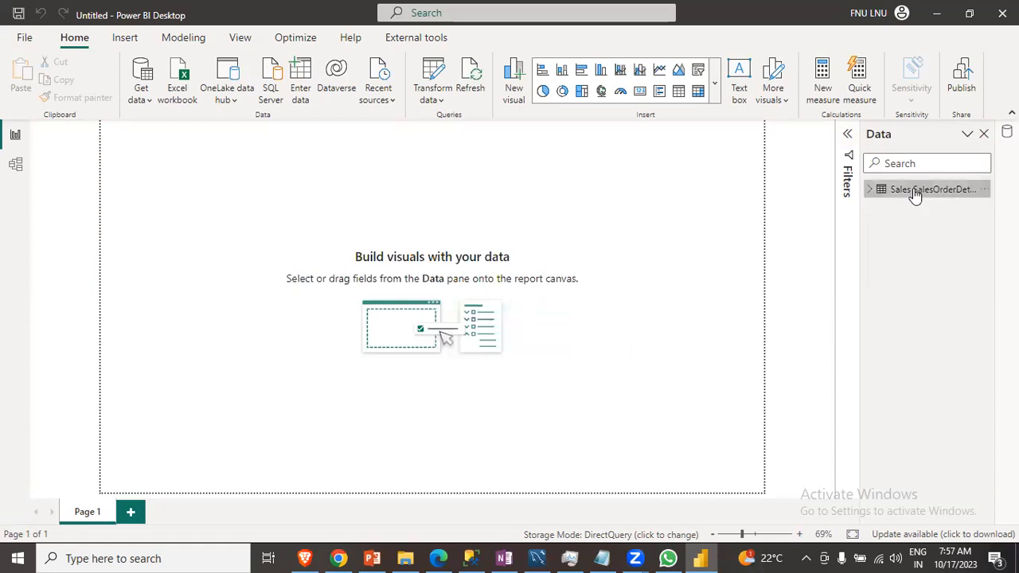
click(700, 332)
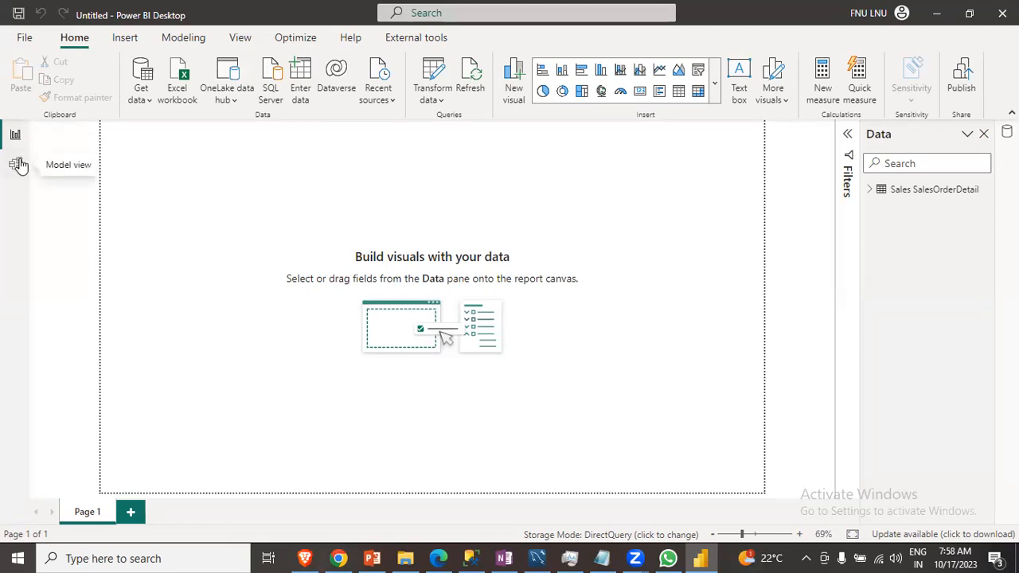
click(18, 164)
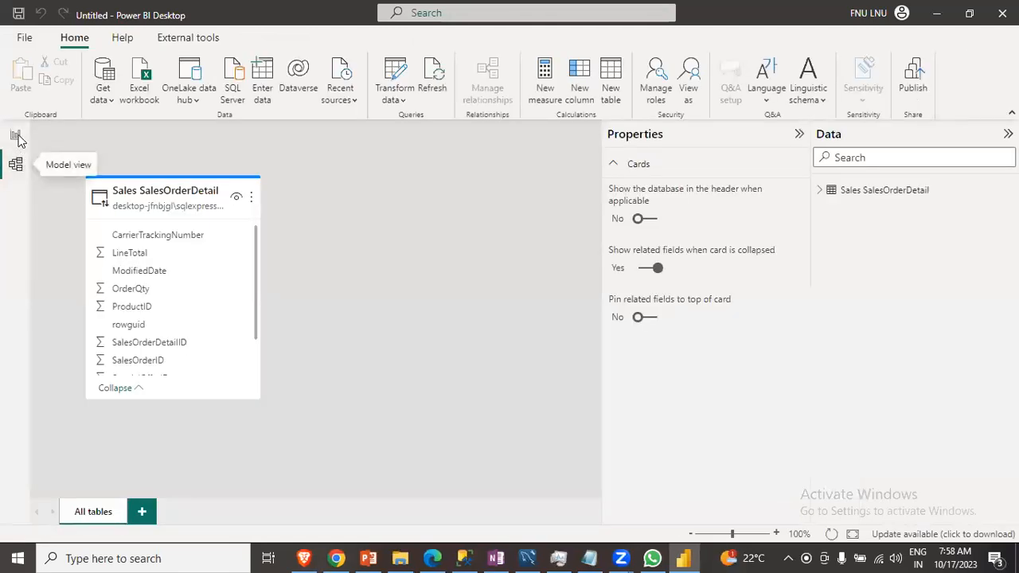
click(16, 137)
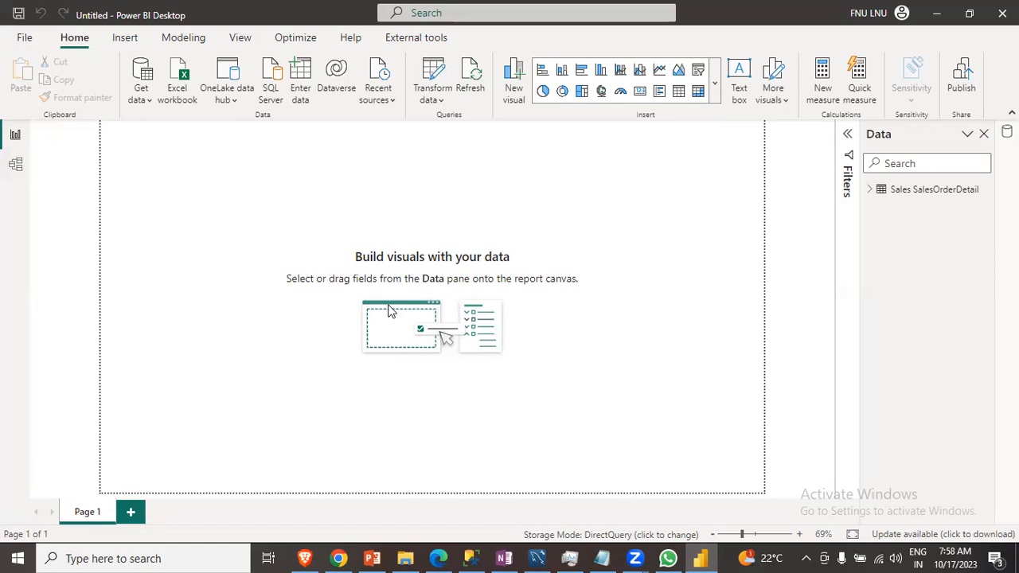
- Inspect the Sales SalesOrderDetail table's storage mode in the Data pane
click(871, 191)
click(872, 193)
click(871, 191)
click(870, 191)
click(870, 191)
click(870, 191)
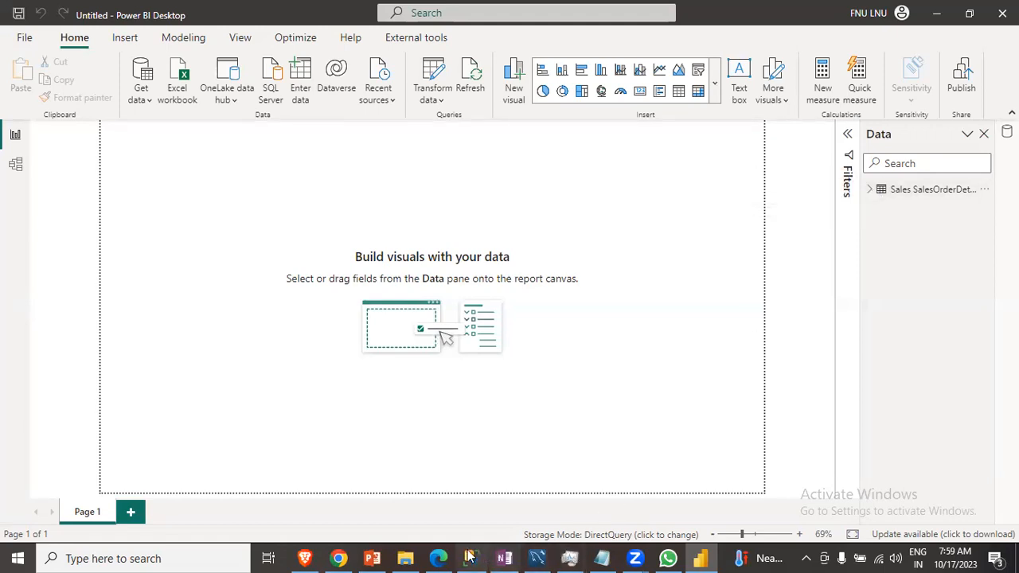
click(380, 558)
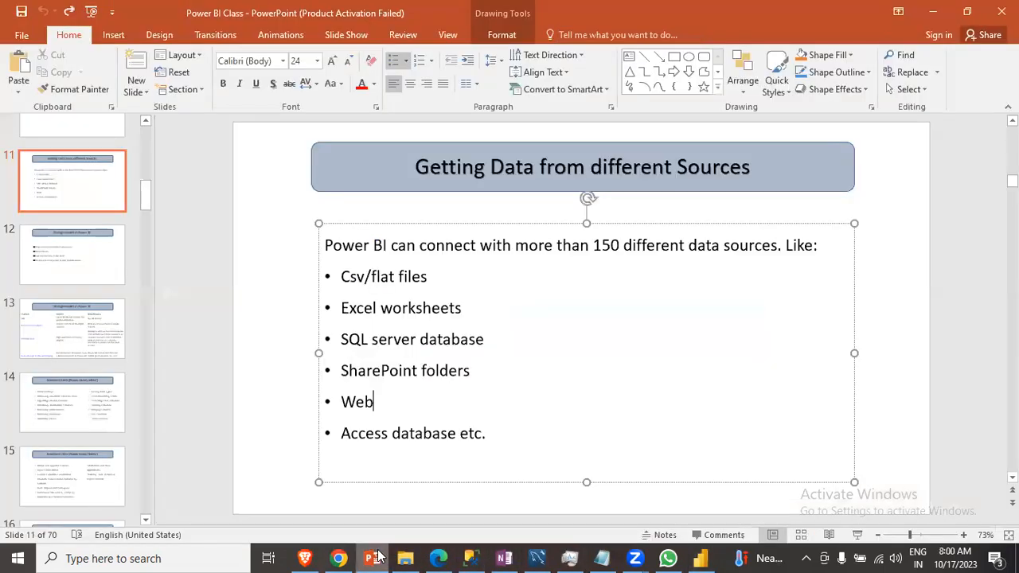
click(379, 557)
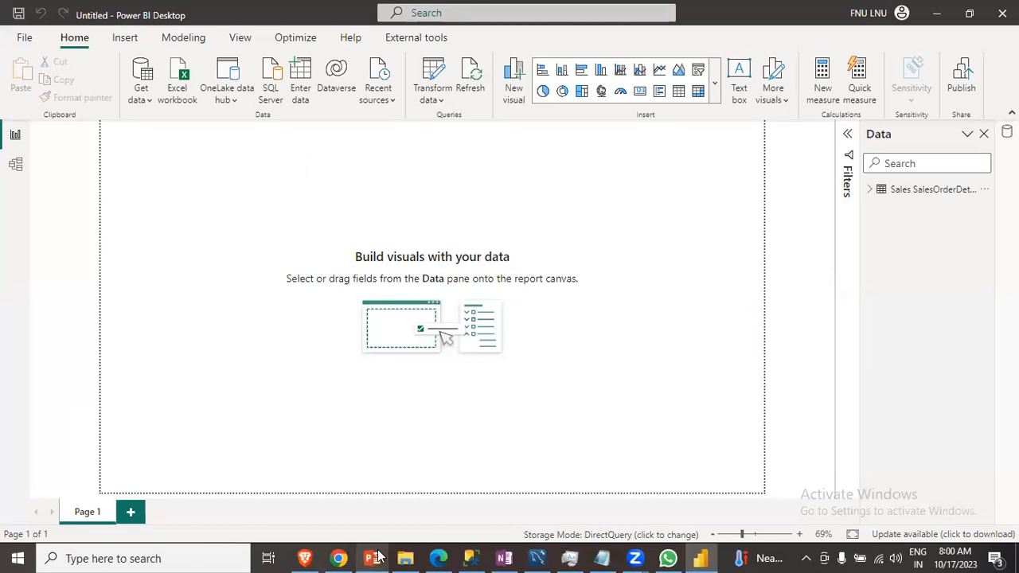
key(XF86AudioRaiseVolume)
key(XF86AudioRaiseVolume)
key(XF86AudioRaiseVolume)
key(XF86AudioRaiseVolume)
key(XF86AudioRaiseVolume)
key(XF86AudioRaiseVolume)
key(XF86AudioRaiseVolume)
key(XF86AudioRaiseVolume)
key(XF86AudioLowerVolume)
key(XF86AudioLowerVolume)
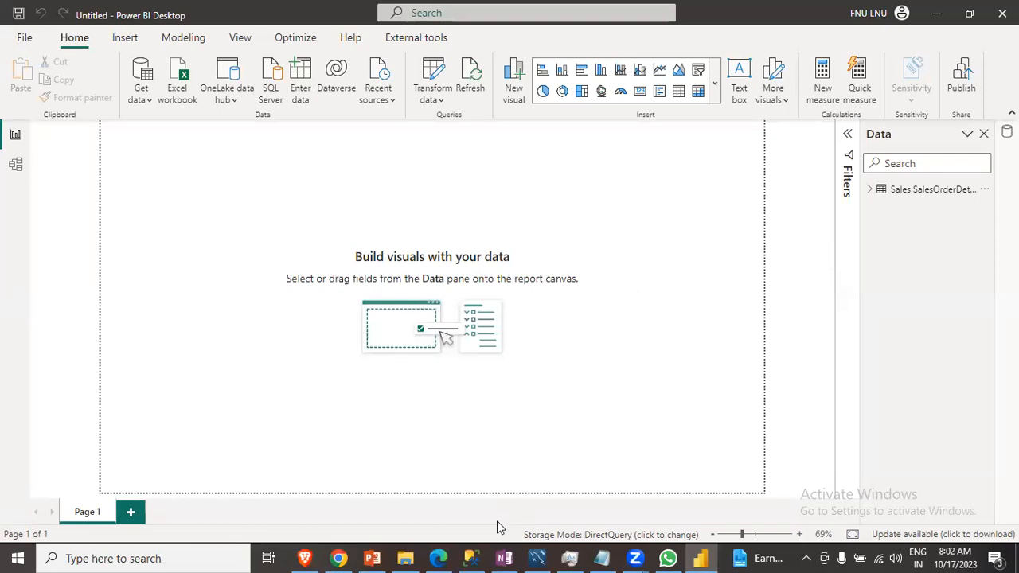
- Switch to SQL Server Management Studio and then to the Getting Data from different Sources slide in PowerPoint
click(473, 556)
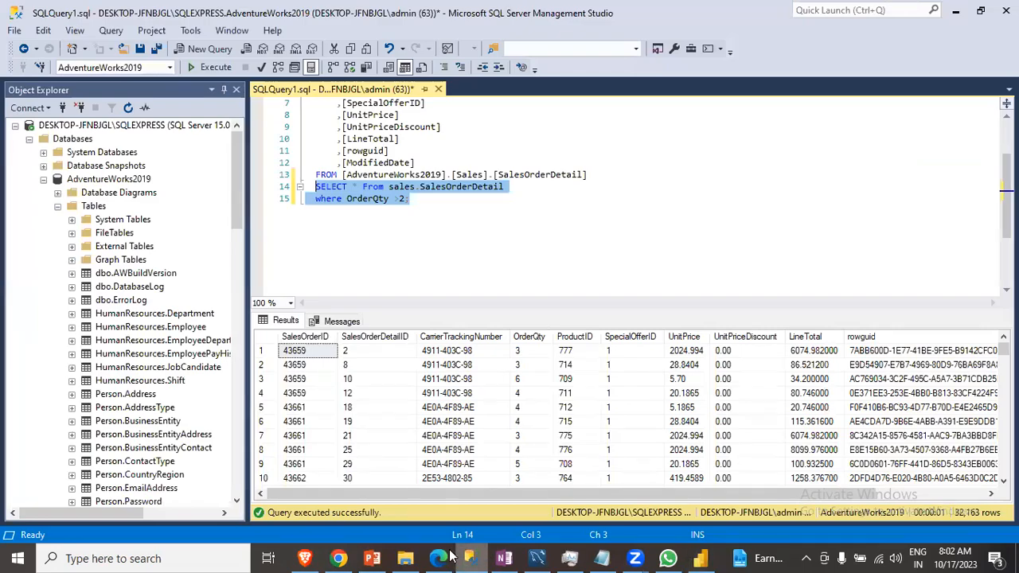
click(473, 555)
click(375, 557)
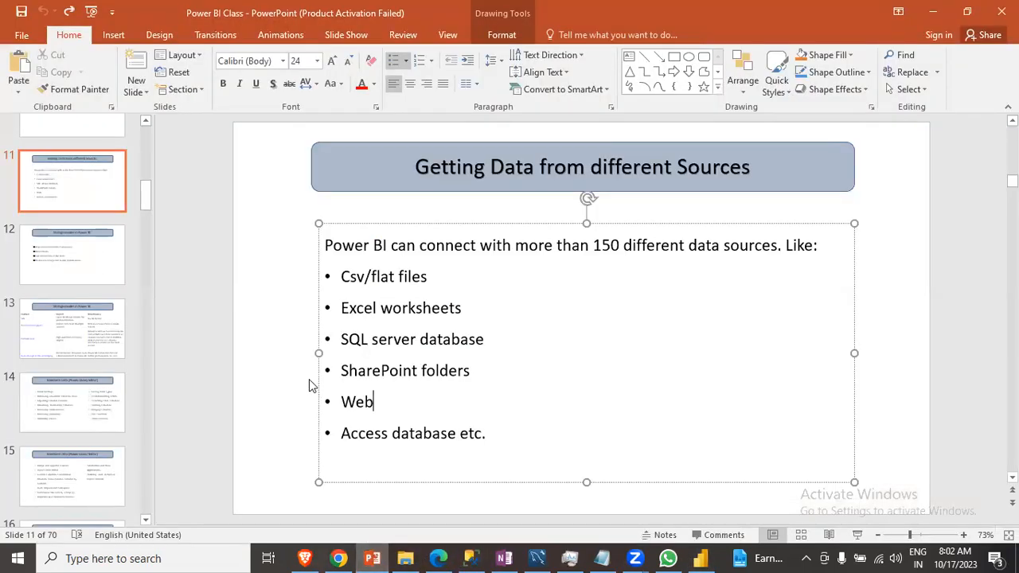